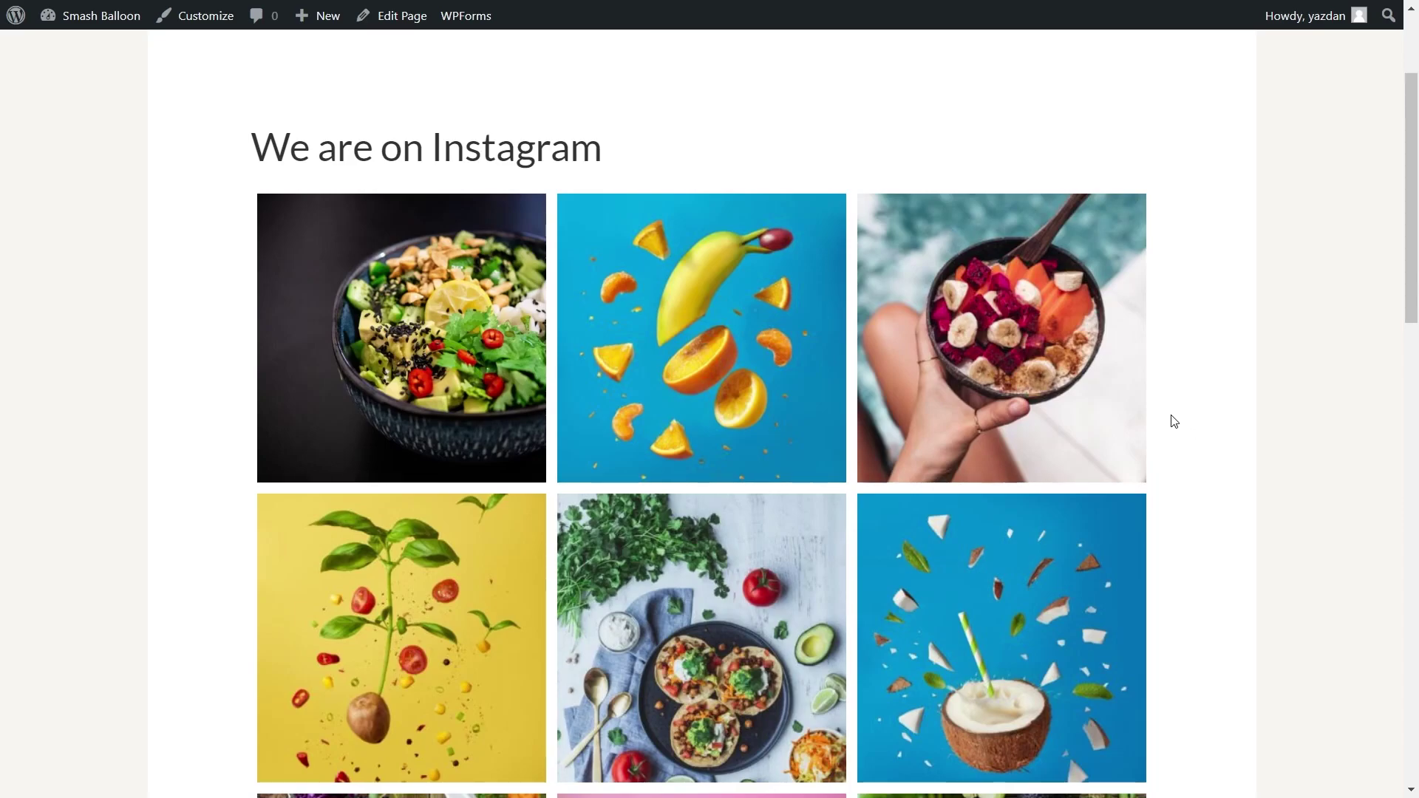
- Open a feed image's linked product, then page the carousel to its second page and back
{"action": "left_click", "coordinate": [998, 362]}
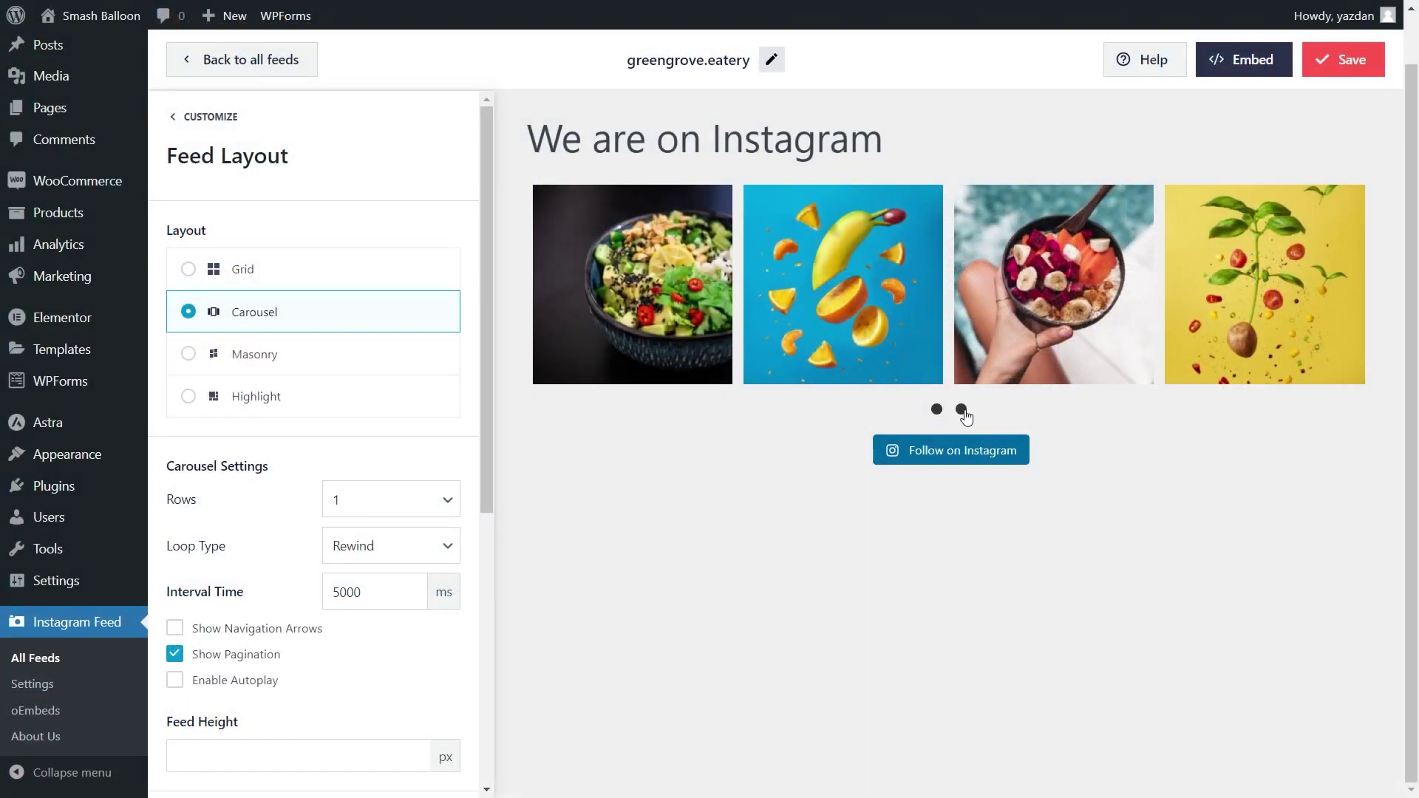
{"action": "left_click", "coordinate": [961, 411]}
{"action": "left_click", "coordinate": [937, 410]}
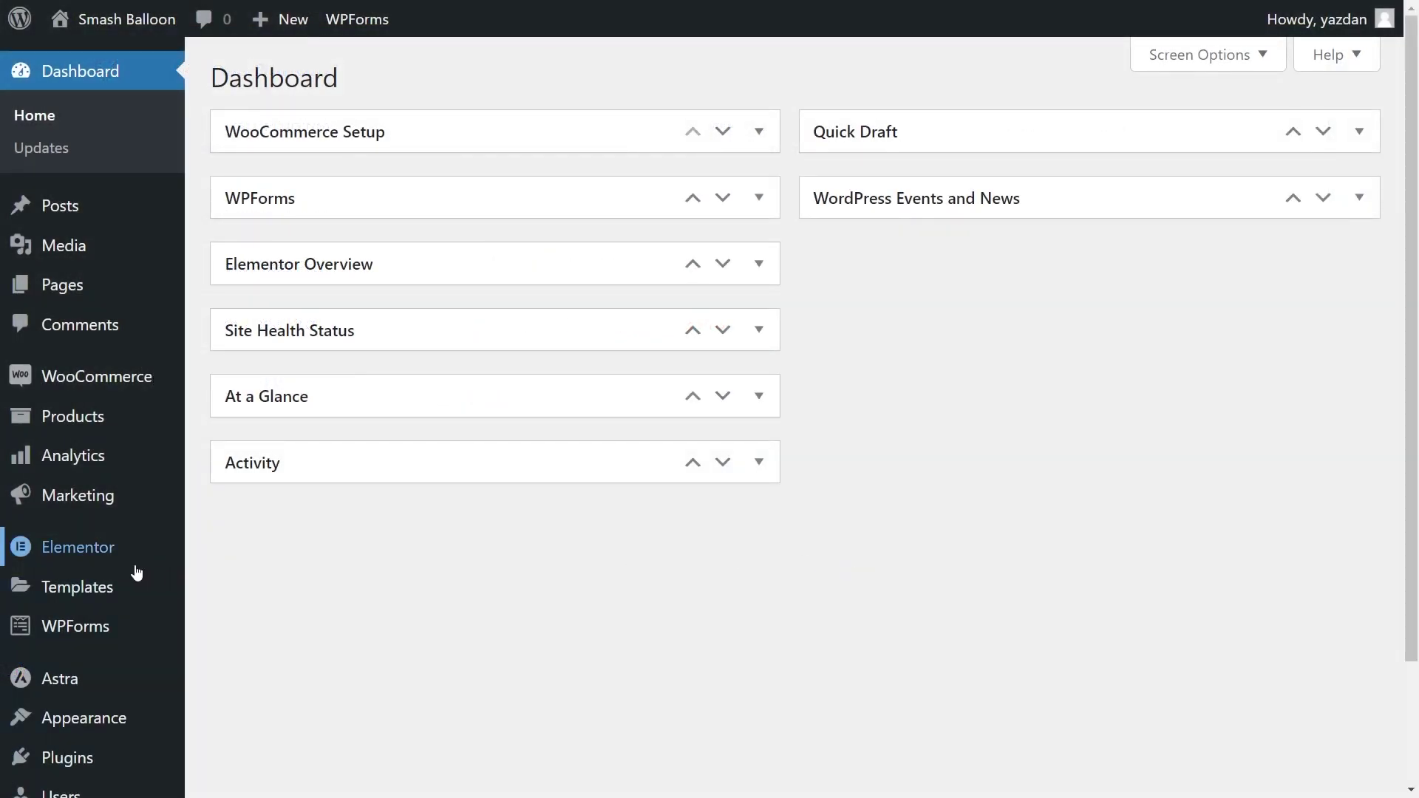
- Upload the Instagram Feed Pro 6.2.4 zip from Plugins > Add New, install and activate it
{"action": "mouse_move", "coordinate": [133, 585]}
{"action": "scroll", "coordinate": [134, 585], "scroll_direction": "down", "scroll_amount": 1}
{"action": "scroll", "coordinate": [98, 608], "scroll_direction": "down", "scroll_amount": 2}
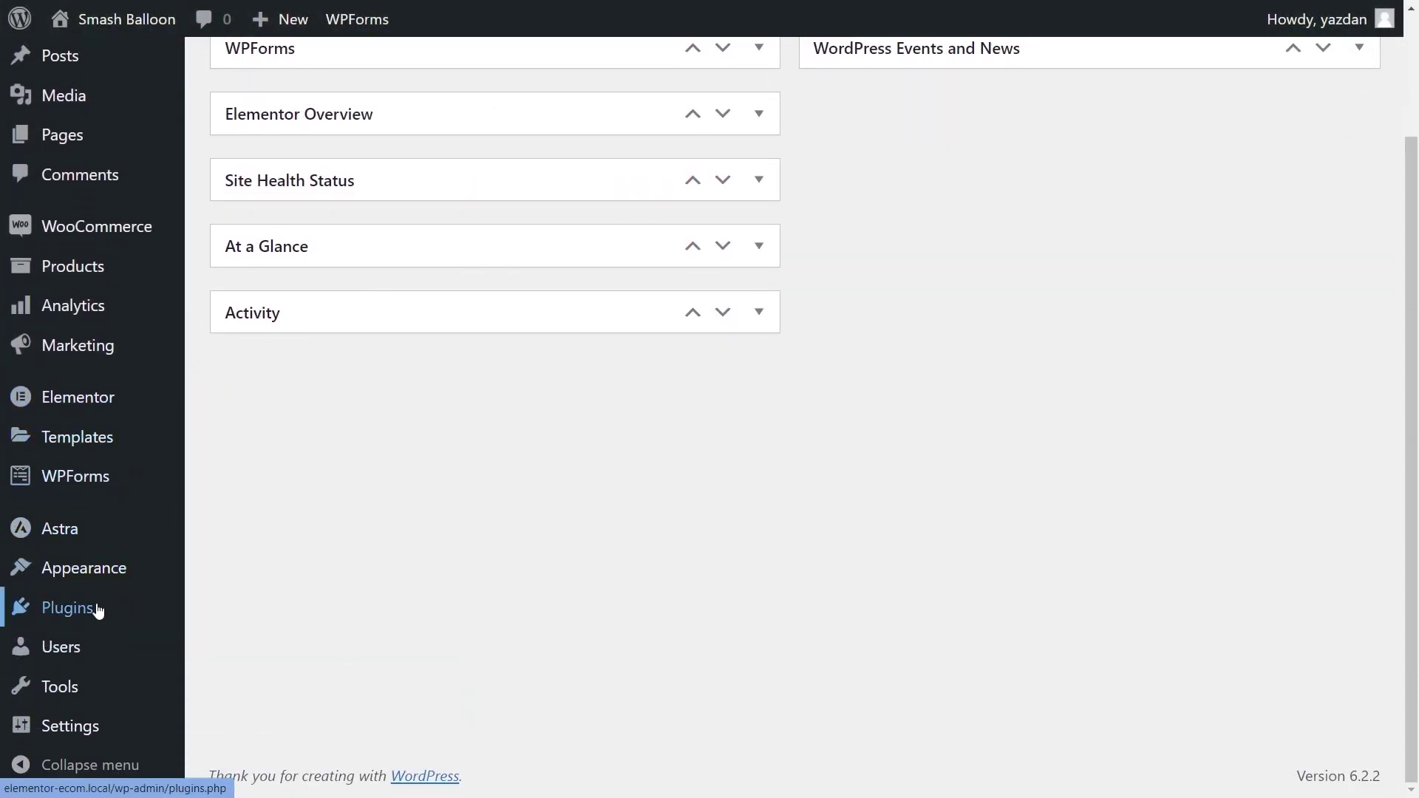
{"action": "mouse_move", "coordinate": [108, 614]}
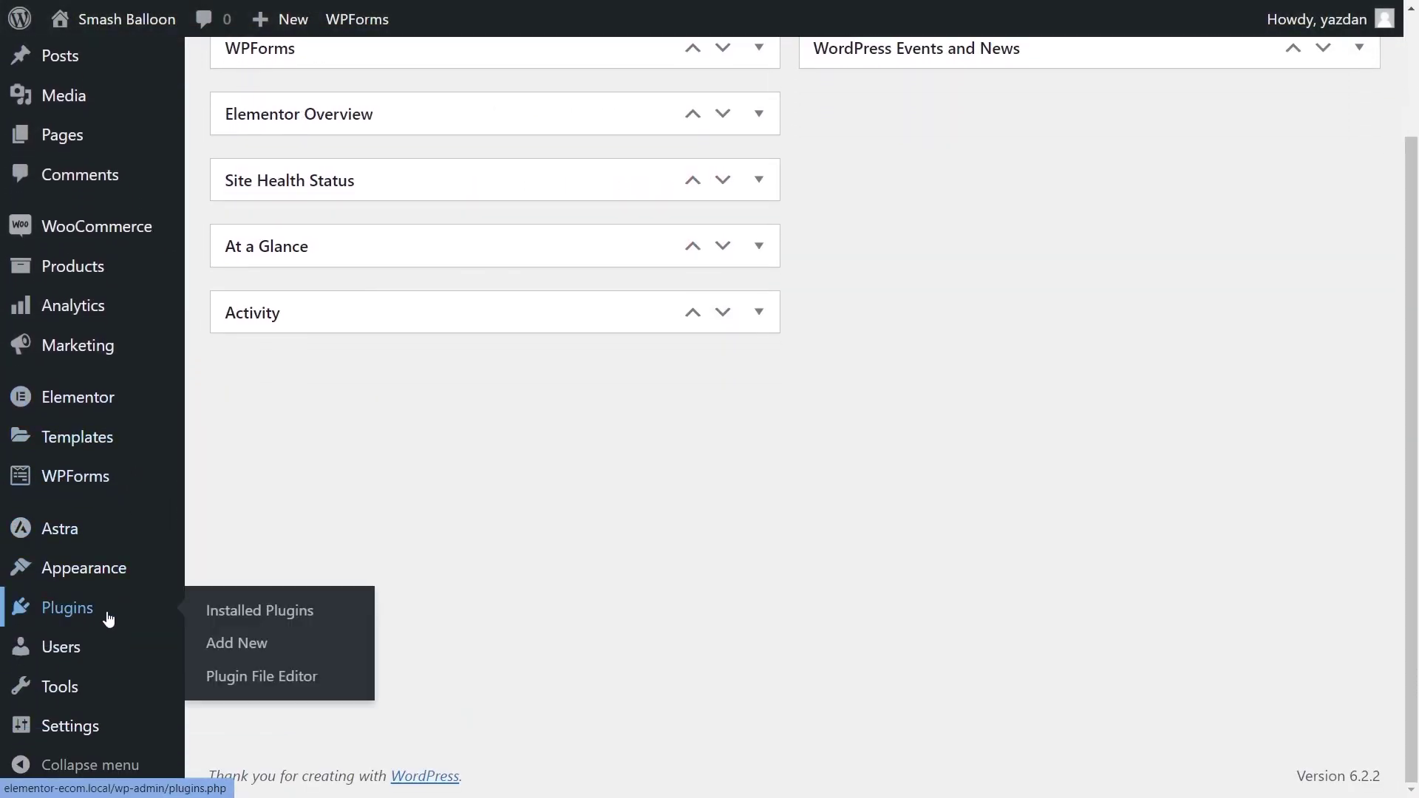
{"action": "left_click", "coordinate": [254, 643]}
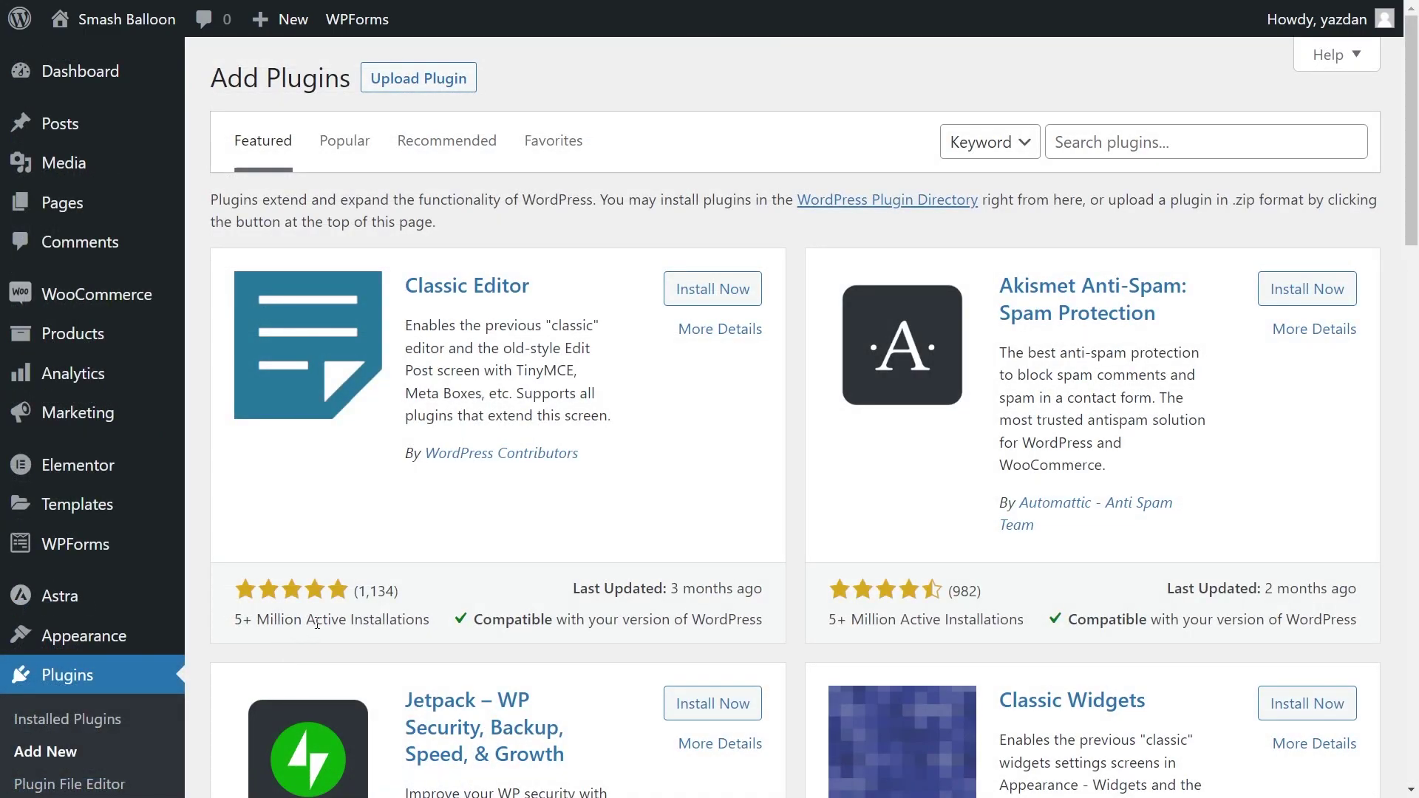
{"action": "left_click", "coordinate": [407, 85]}
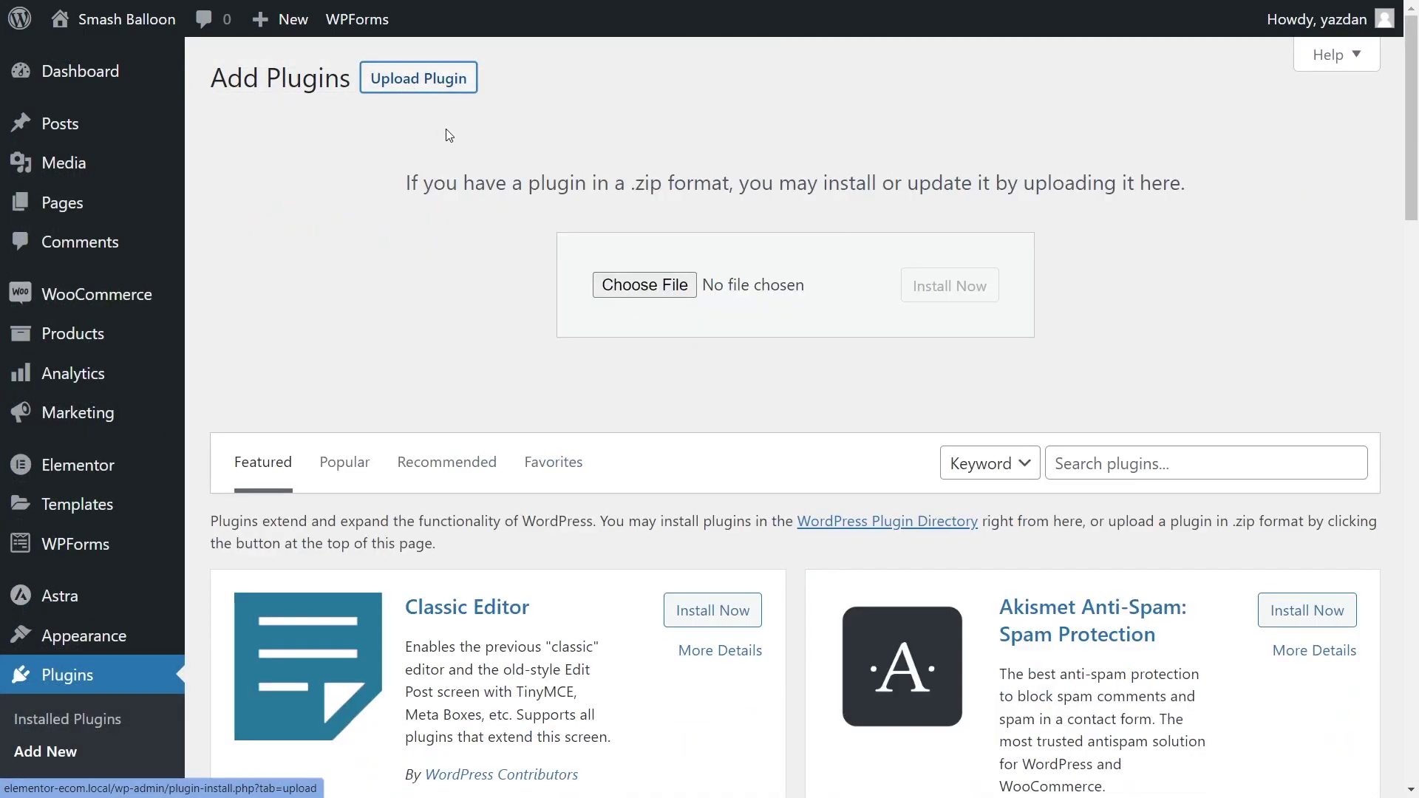
{"action": "left_click", "coordinate": [639, 290]}
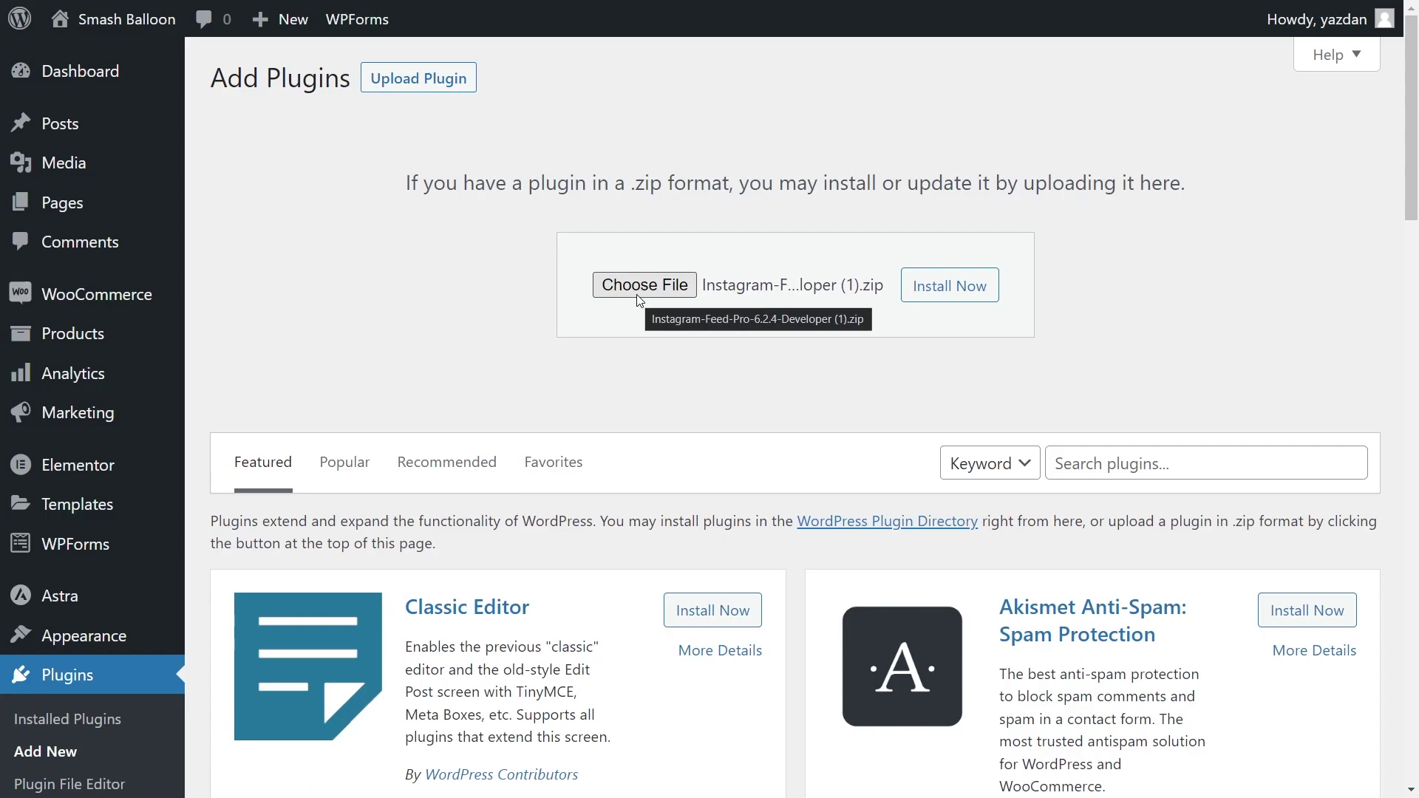
{"action": "left_click", "coordinate": [928, 301]}
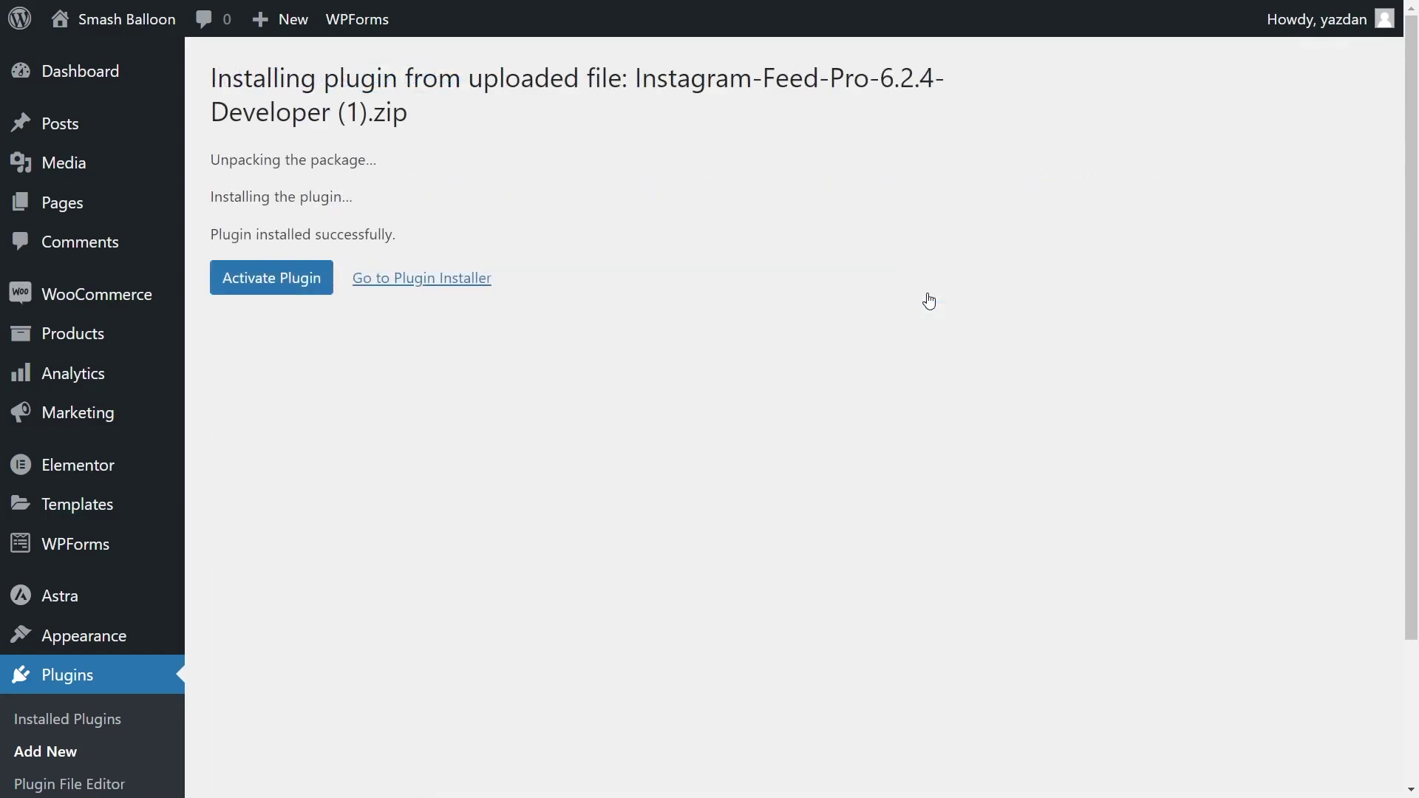
{"action": "left_click", "coordinate": [255, 279]}
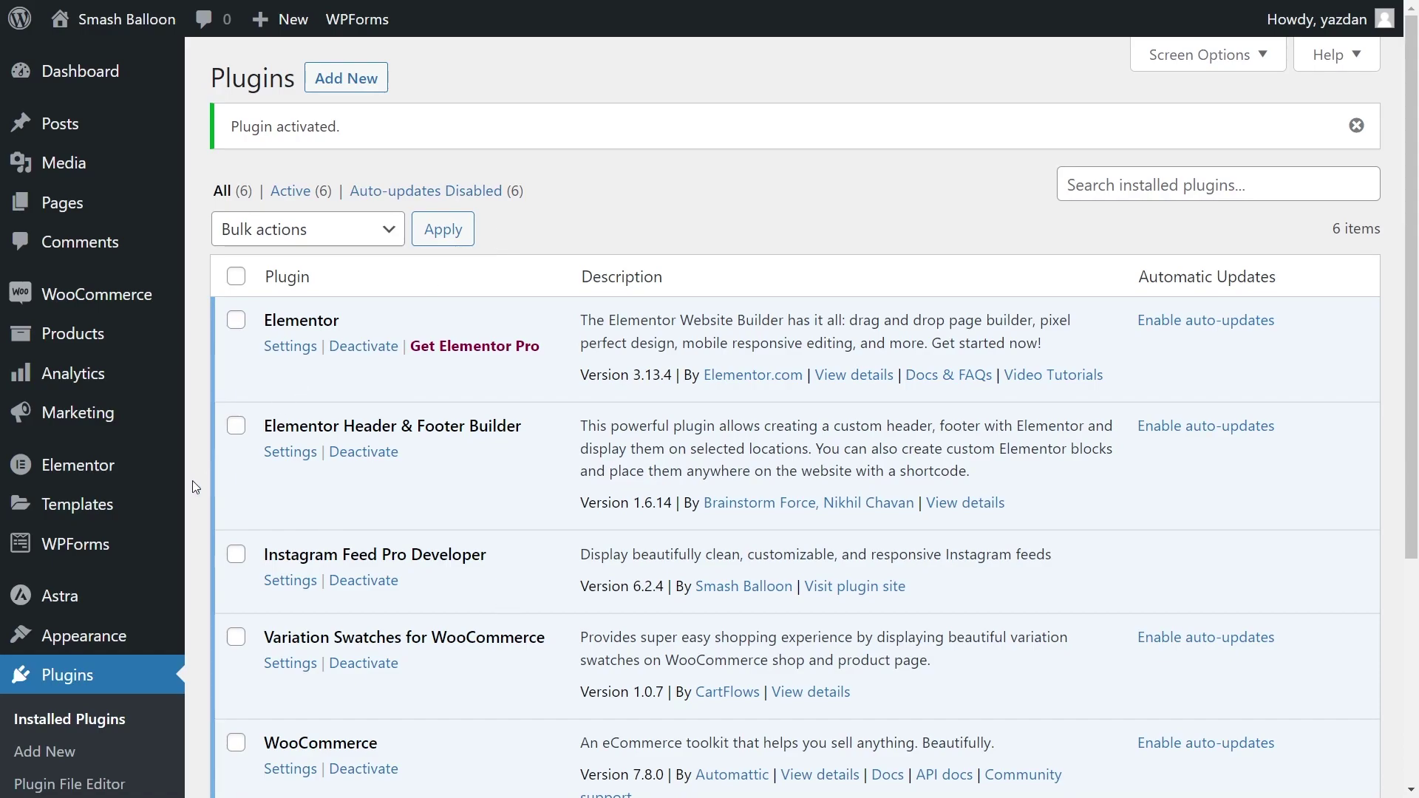
- Paste the license key into the Instagram Feed Settings License Key field and activate it
{"action": "scroll", "coordinate": [144, 552], "scroll_direction": "down", "scroll_amount": 4}
{"action": "mouse_move", "coordinate": [83, 732]}
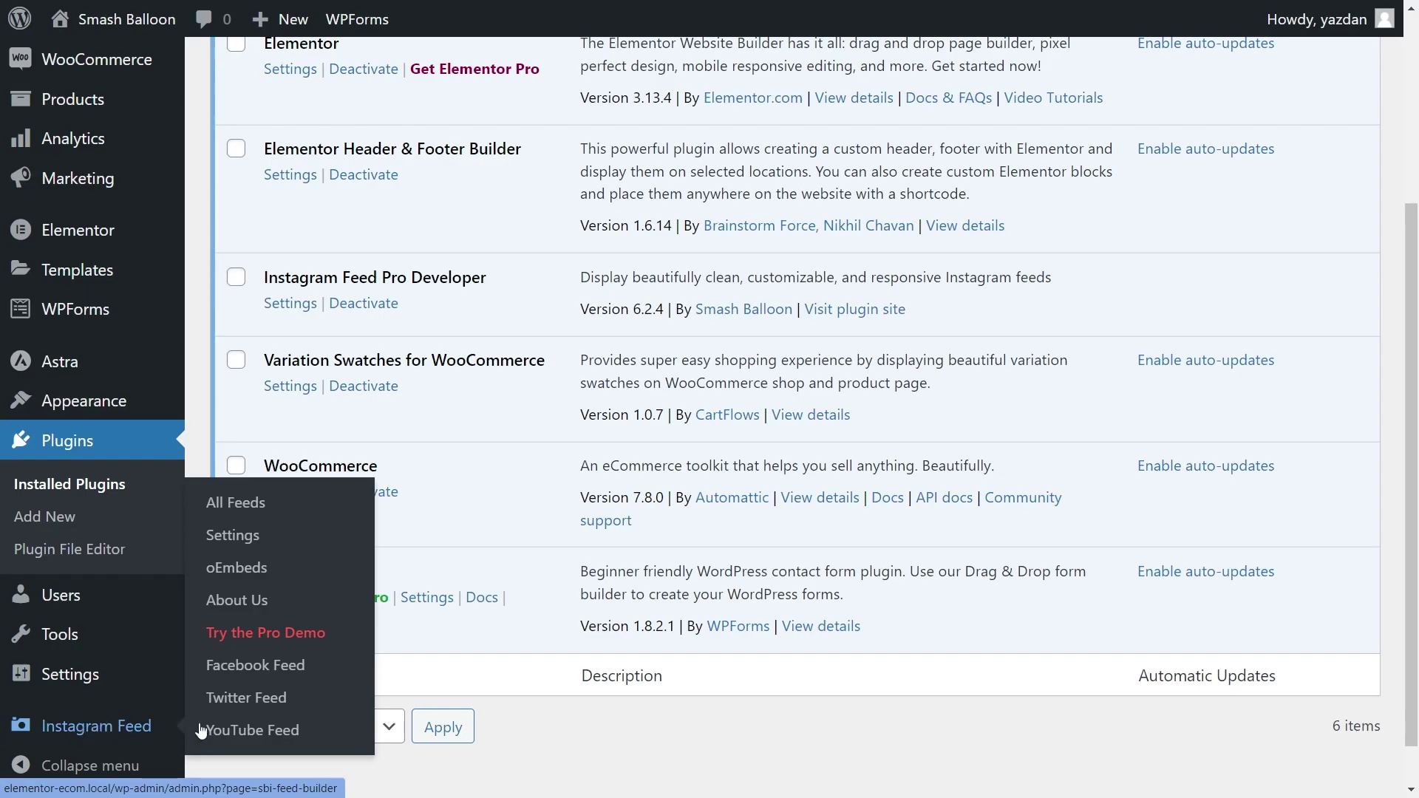
{"action": "left_click", "coordinate": [280, 538]}
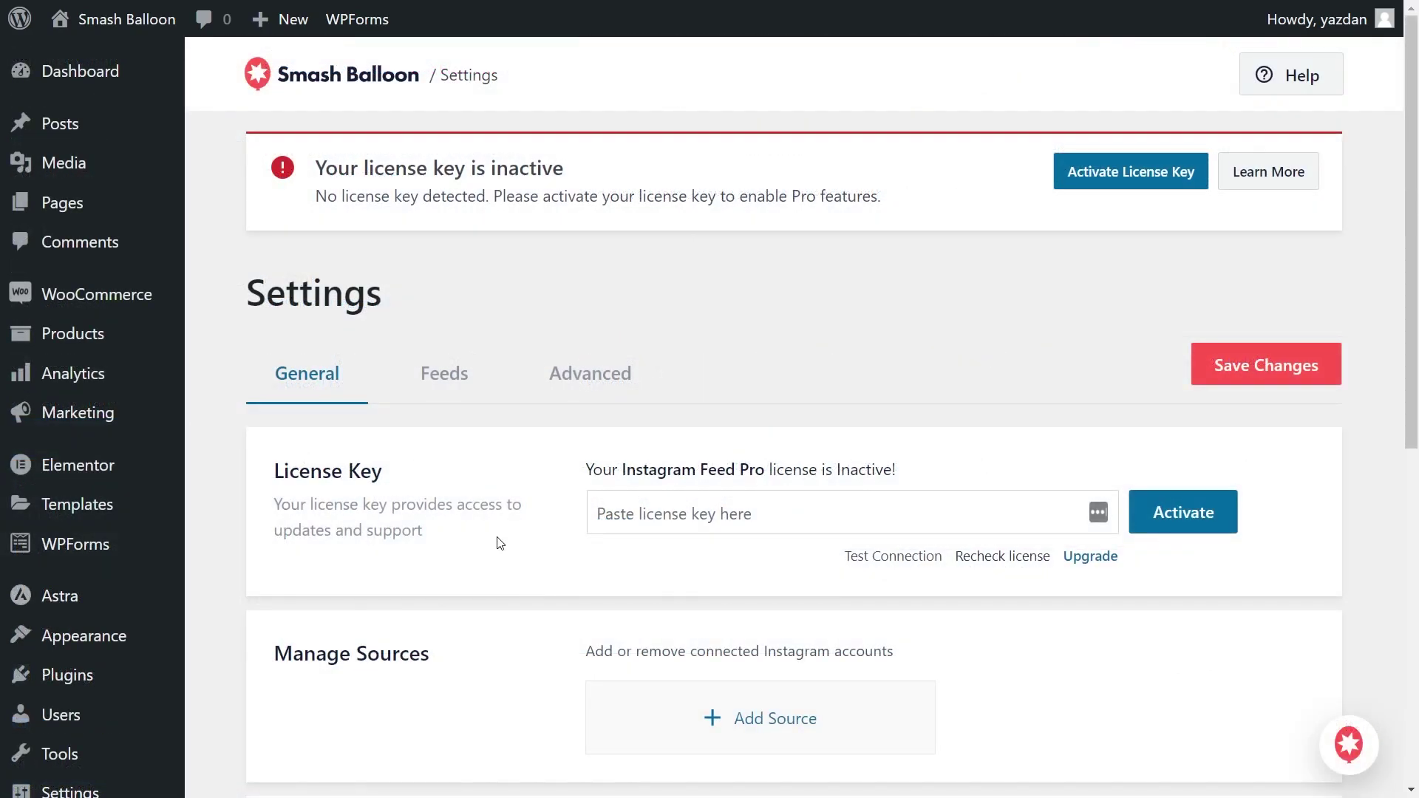
{"action": "left_click", "coordinate": [646, 516]}
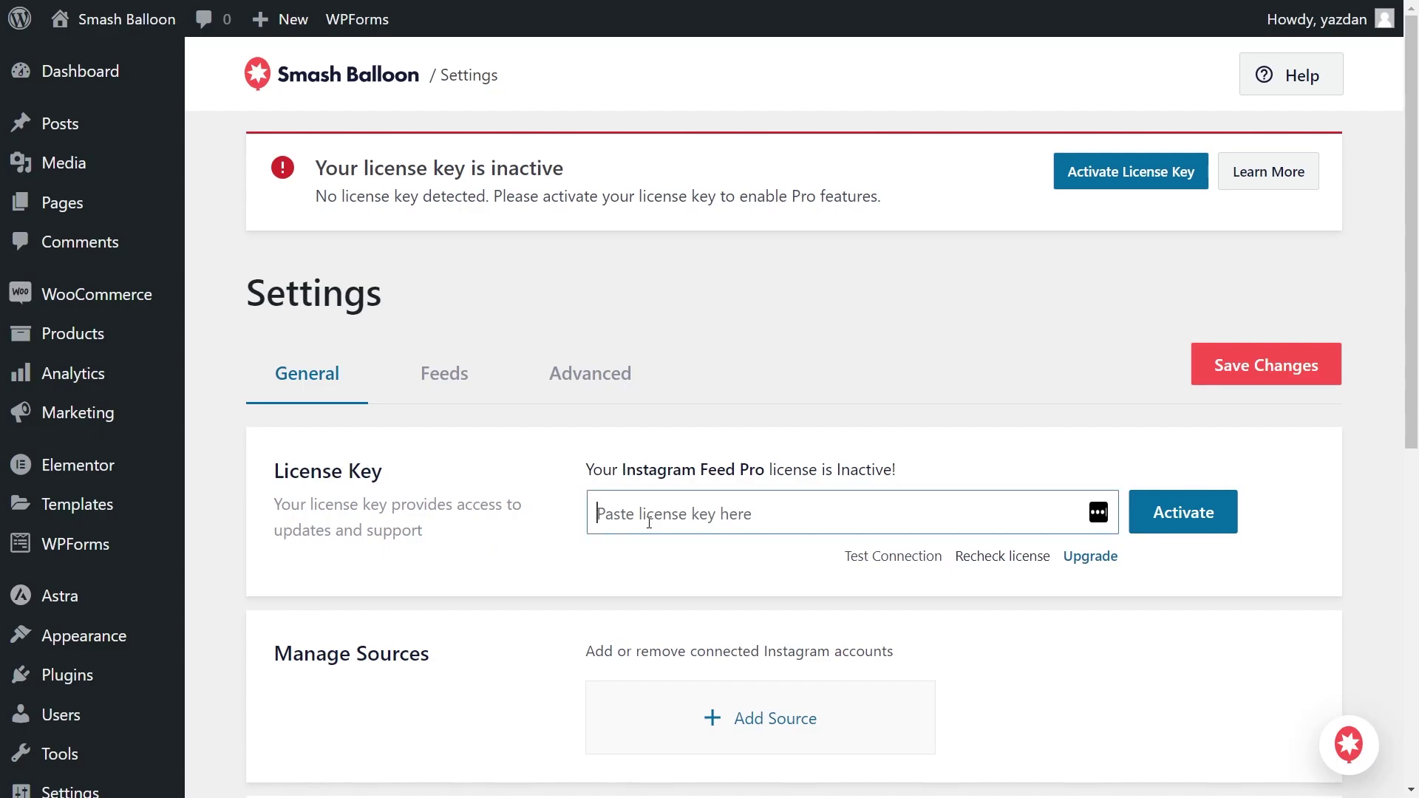
{"action": "key", "text": "ctrl+v"}
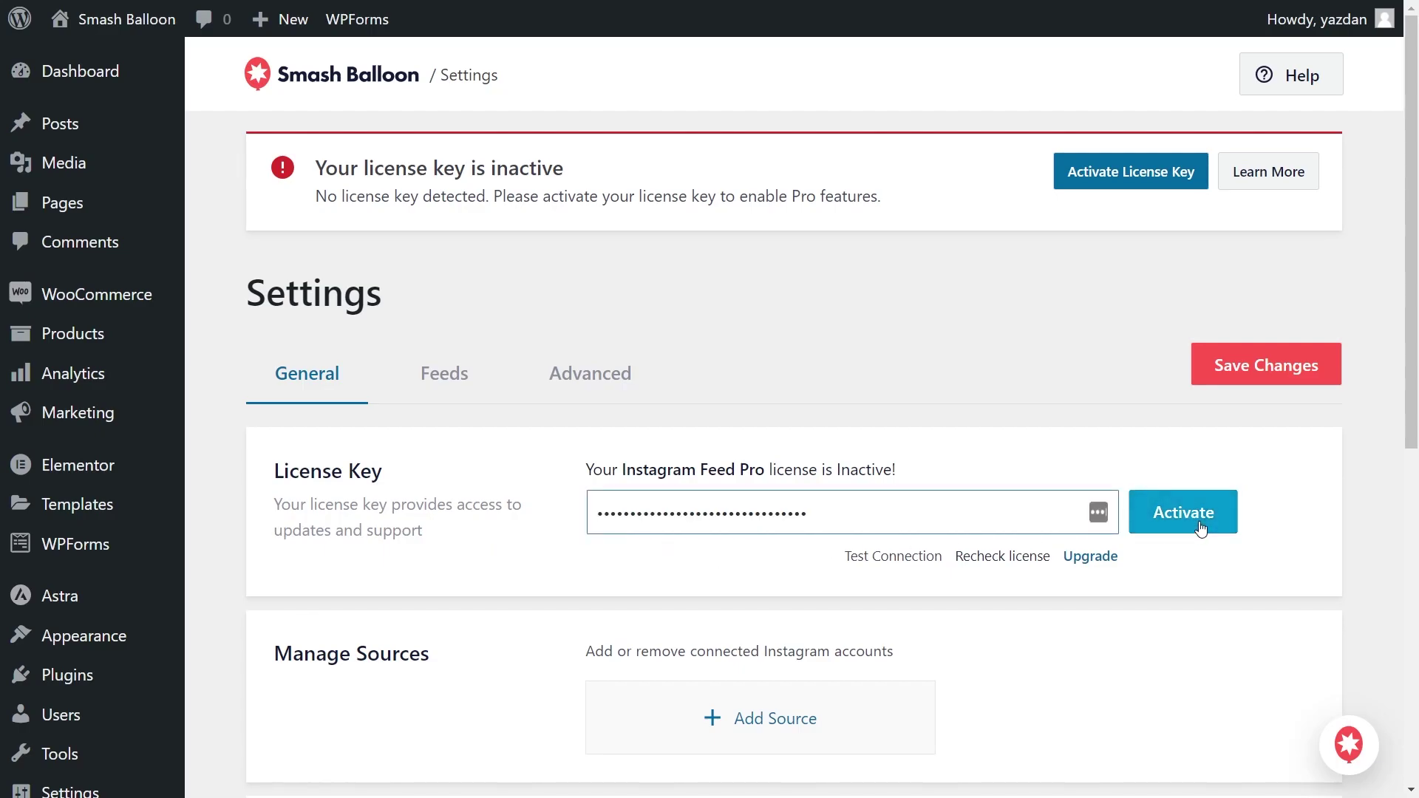
{"action": "left_click", "coordinate": [1201, 520]}
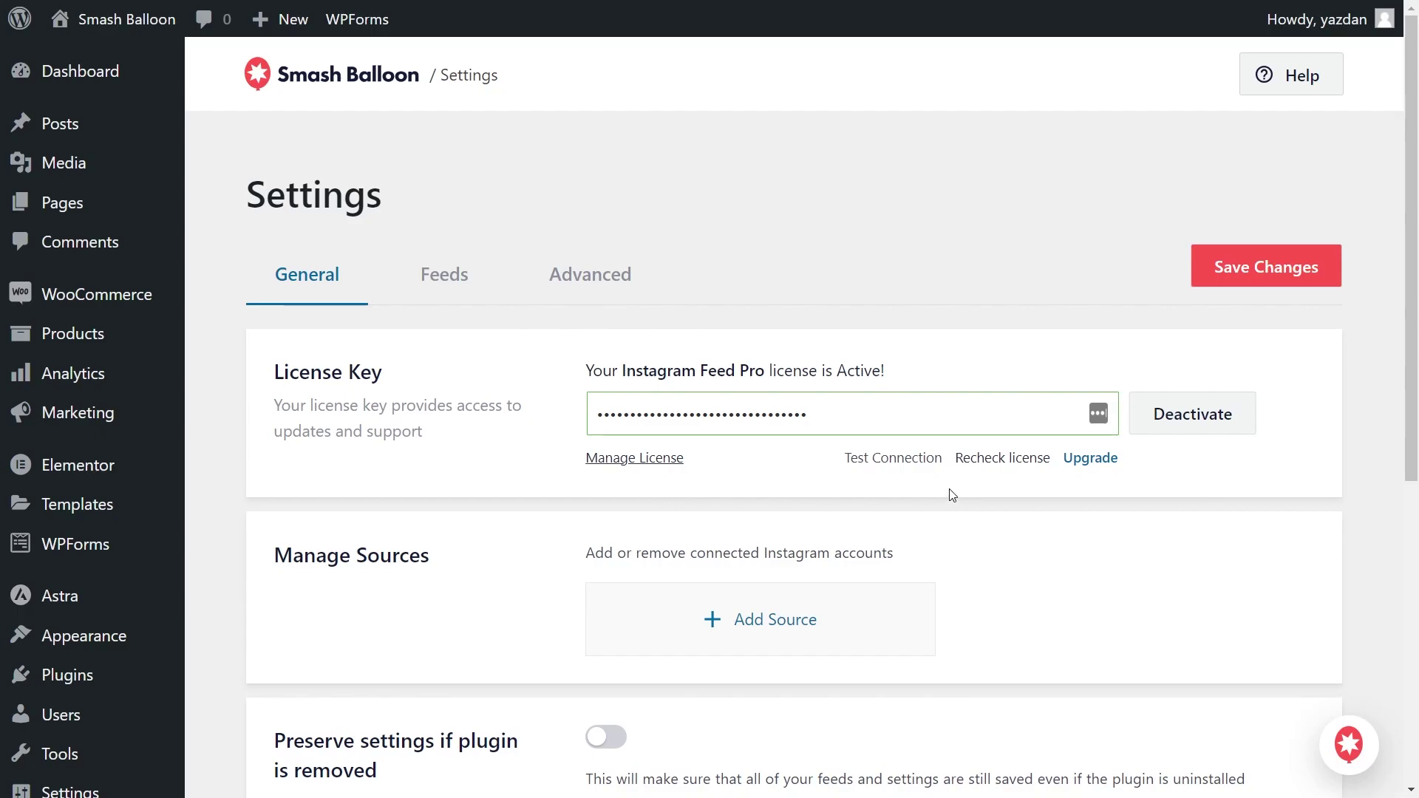
{"action": "scroll", "coordinate": [4, 508], "scroll_direction": "down", "scroll_amount": 5}
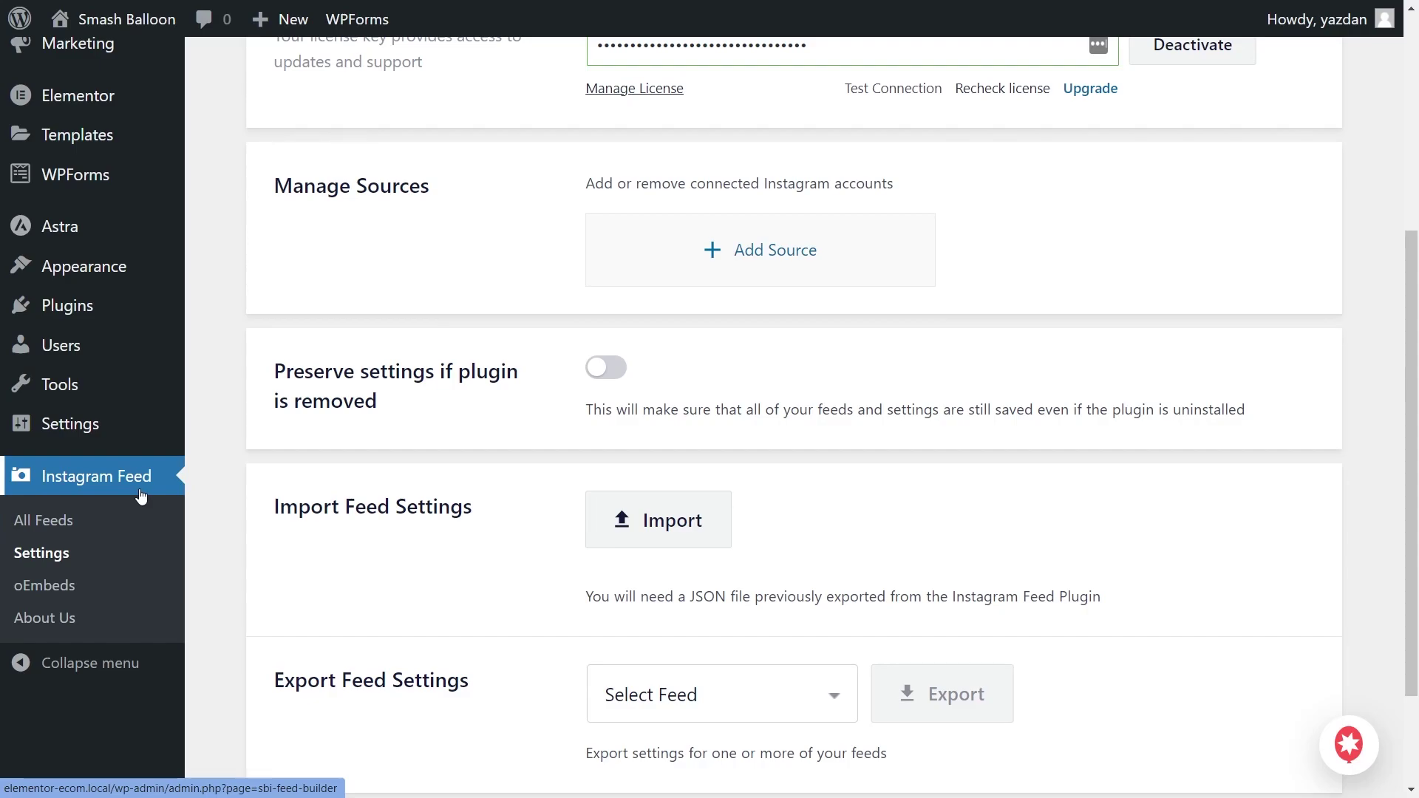
- From All Feeds, add a new feed and continue with the User Timeline feed type
{"action": "left_click", "coordinate": [58, 522]}
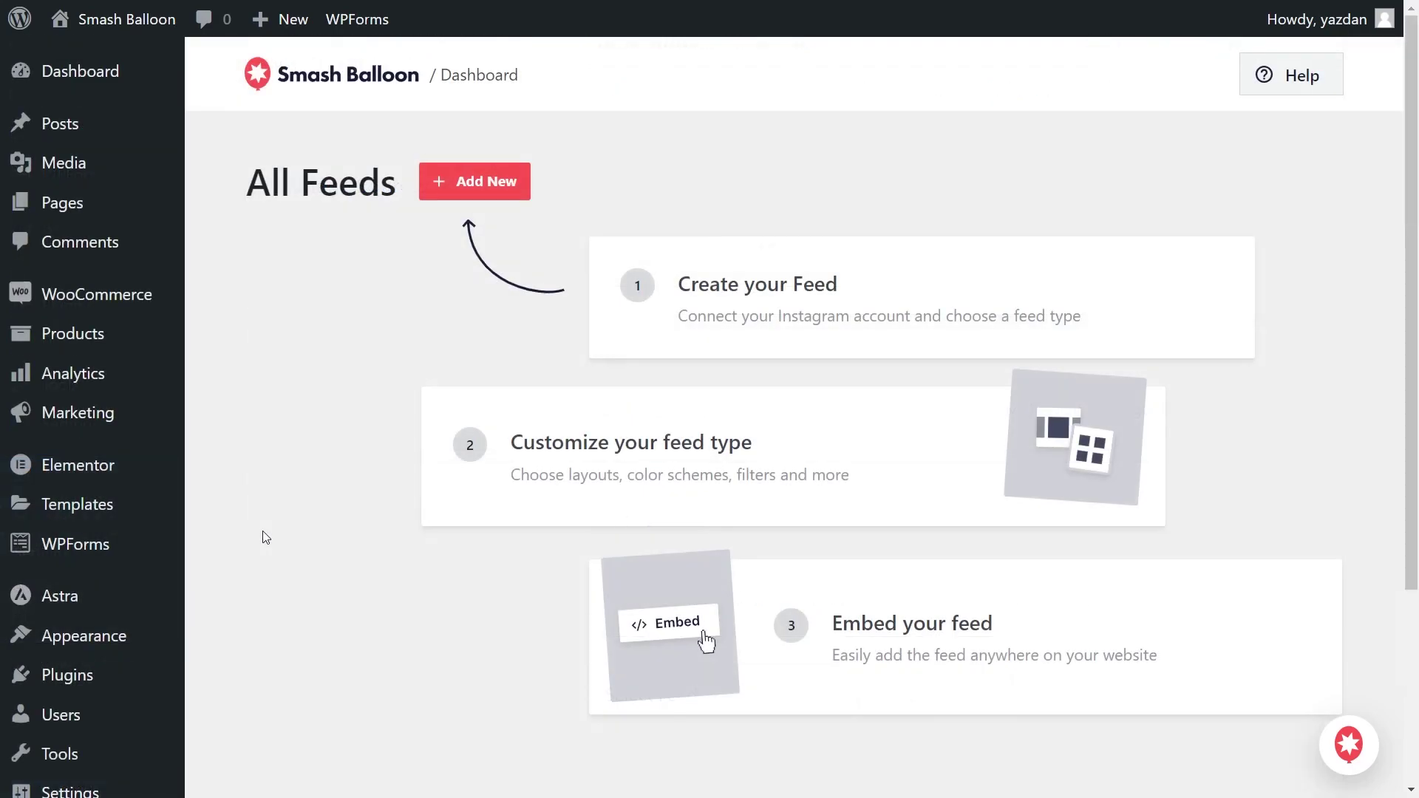
{"action": "left_click", "coordinate": [465, 186]}
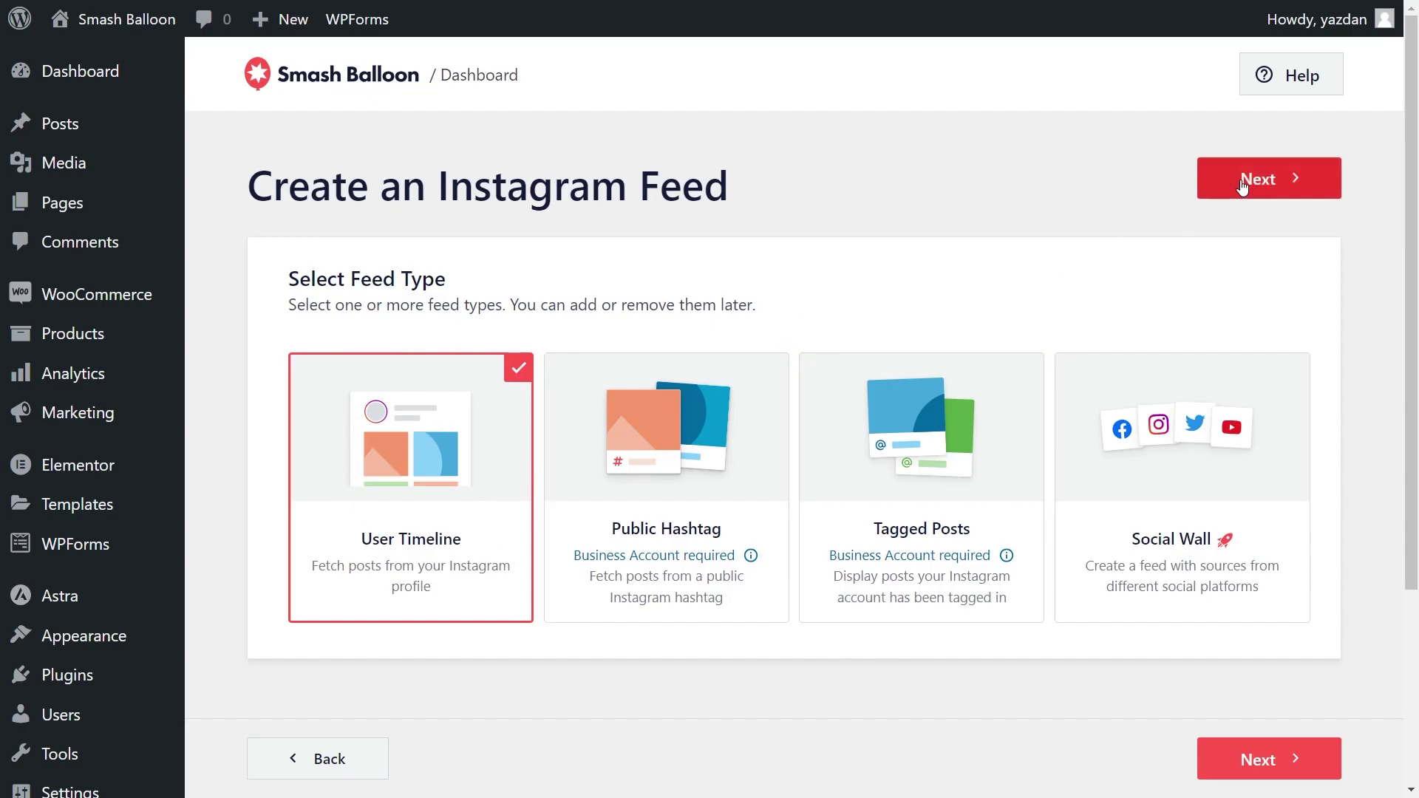
{"action": "left_click", "coordinate": [1256, 181]}
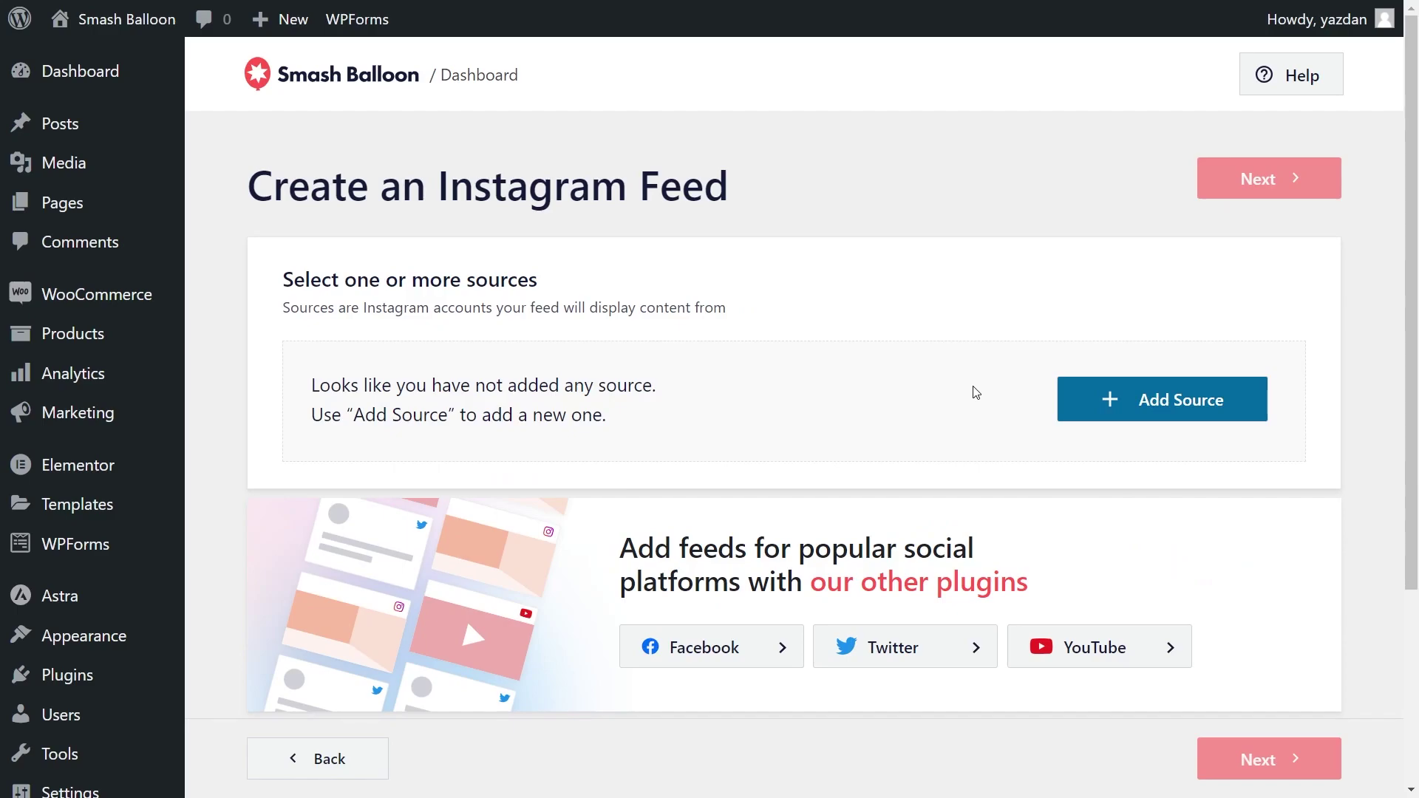
- Add a Business account source, answer No to prior Facebook connection, and connect via Facebook
{"action": "left_click", "coordinate": [1145, 400]}
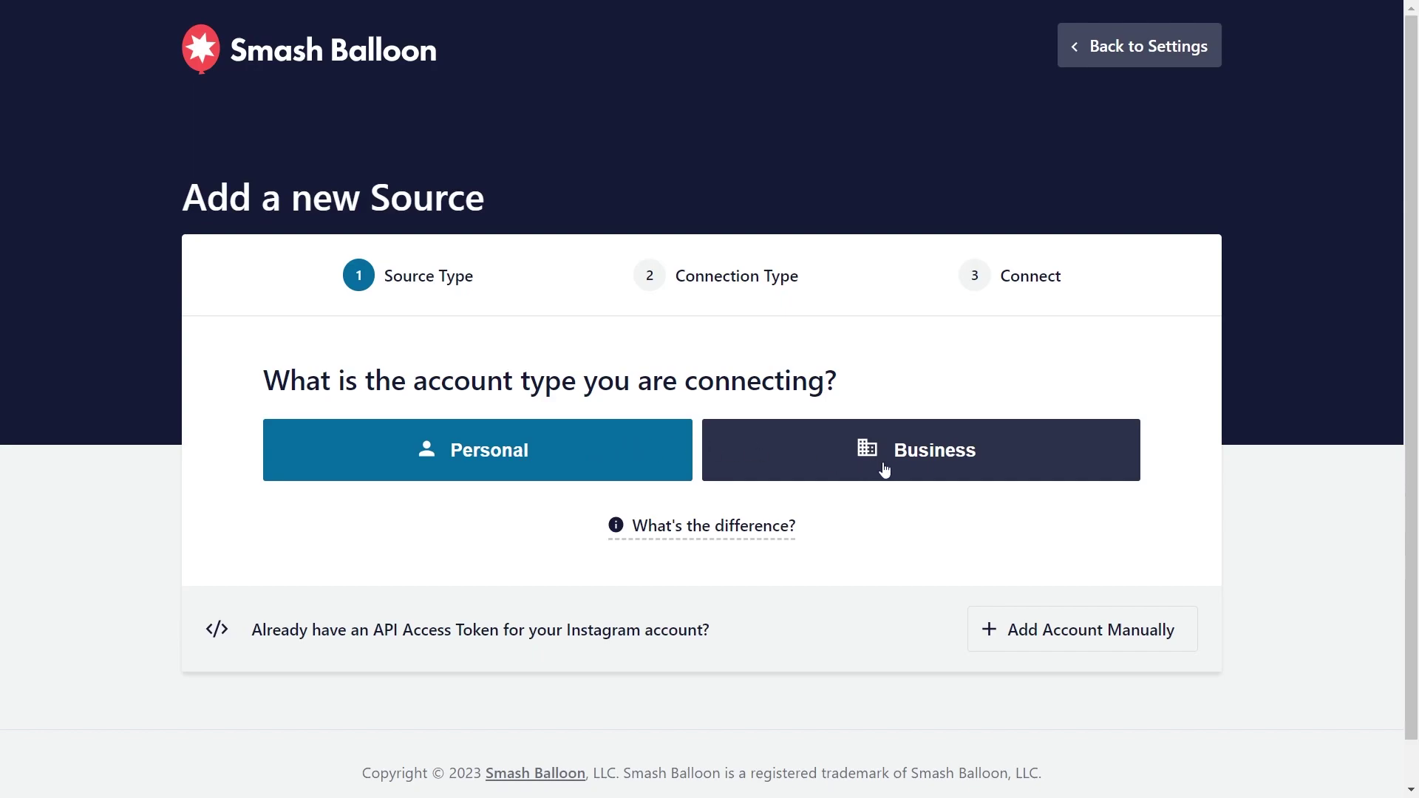
{"action": "left_click", "coordinate": [923, 469]}
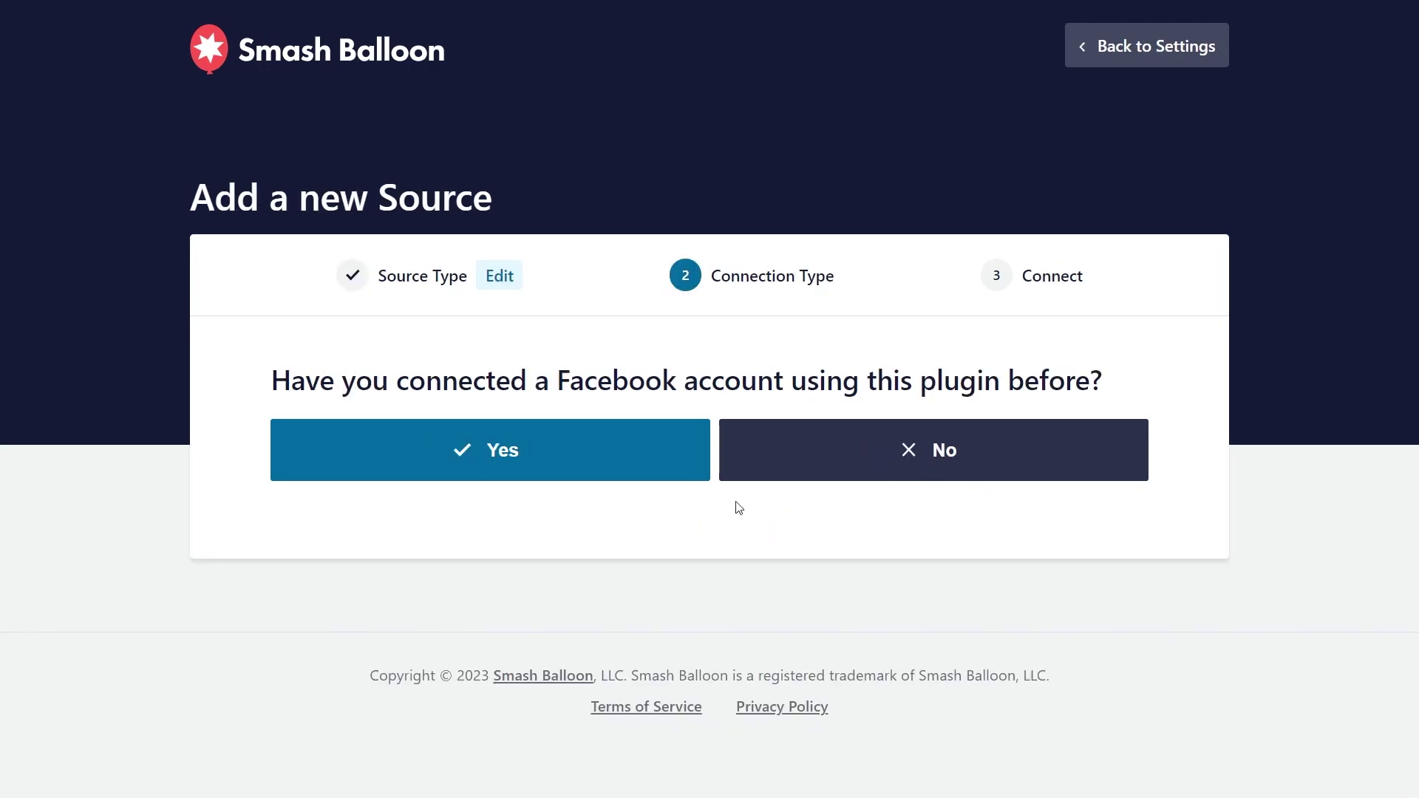
{"action": "left_click", "coordinate": [864, 473]}
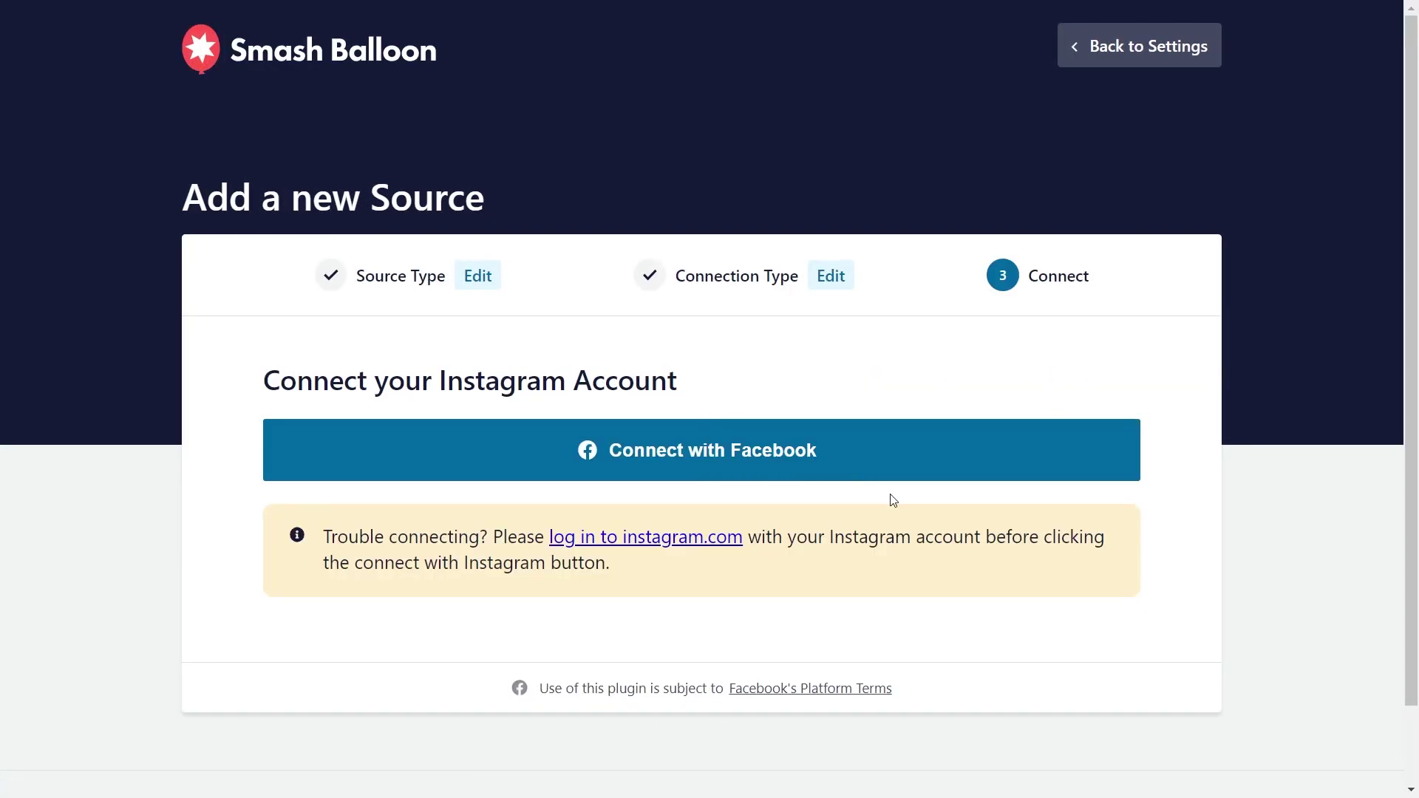
{"action": "left_click", "coordinate": [855, 459]}
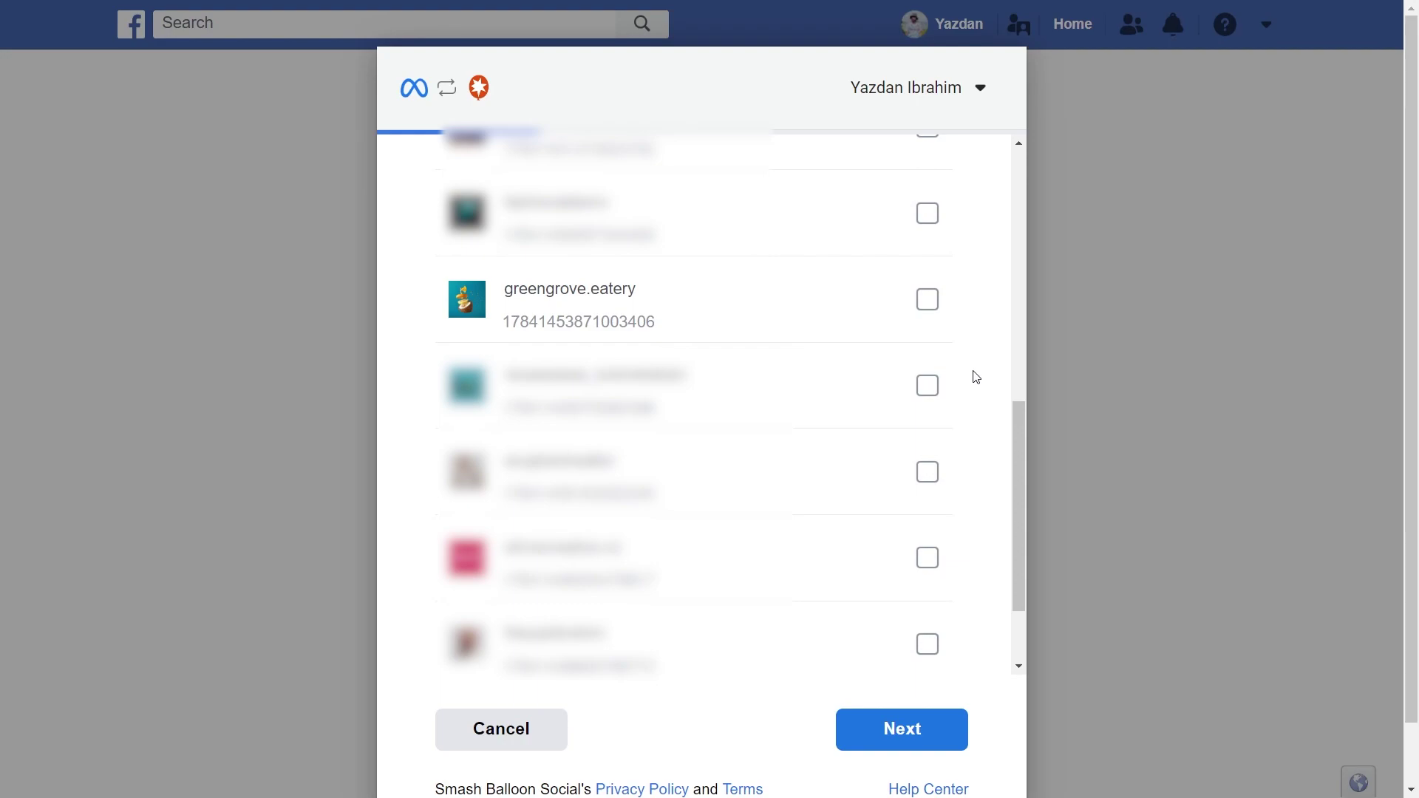
- Grant Smash Balloon Social access to greengrove.eatery and the Green Grove Eatery page, keeping all permissions
{"action": "left_click", "coordinate": [930, 303]}
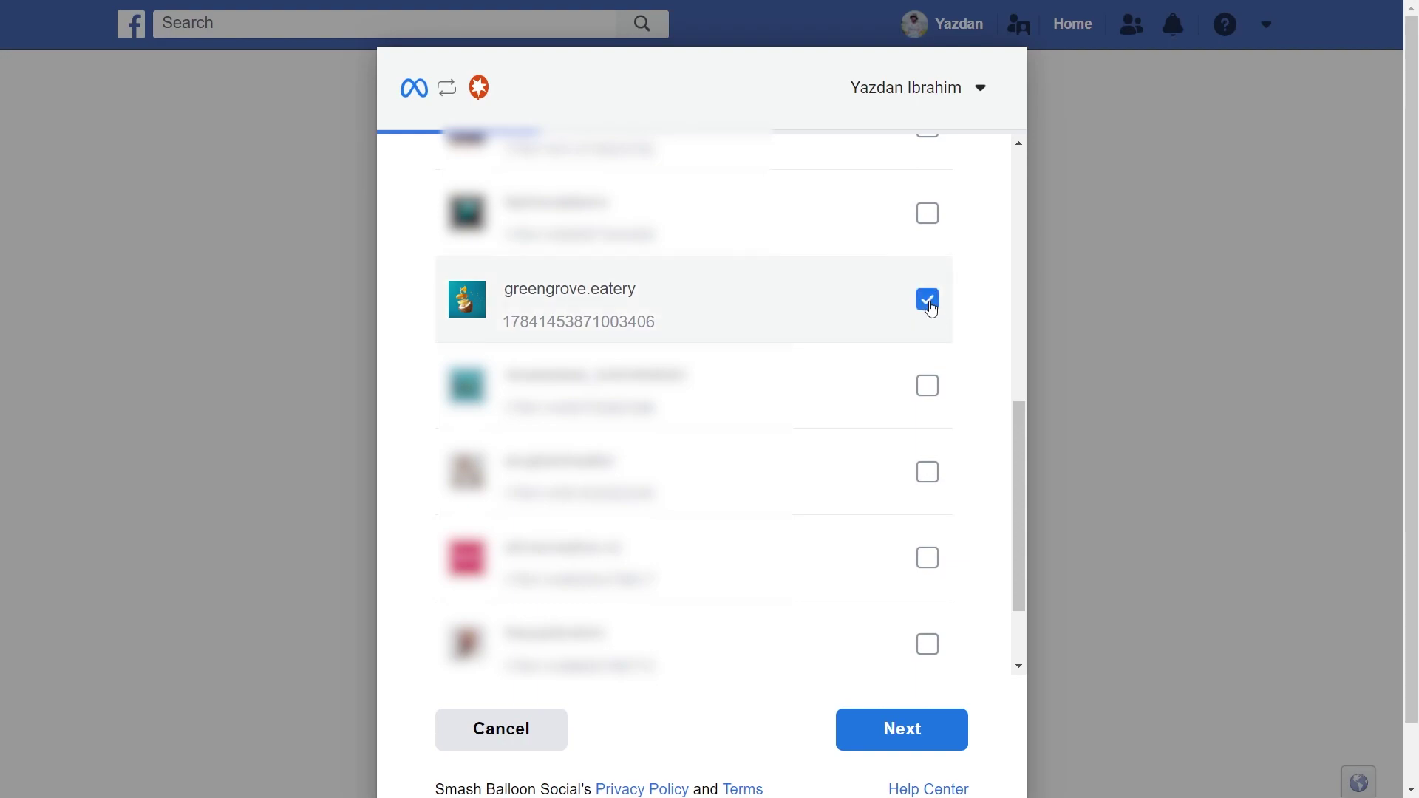
{"action": "left_click", "coordinate": [905, 729]}
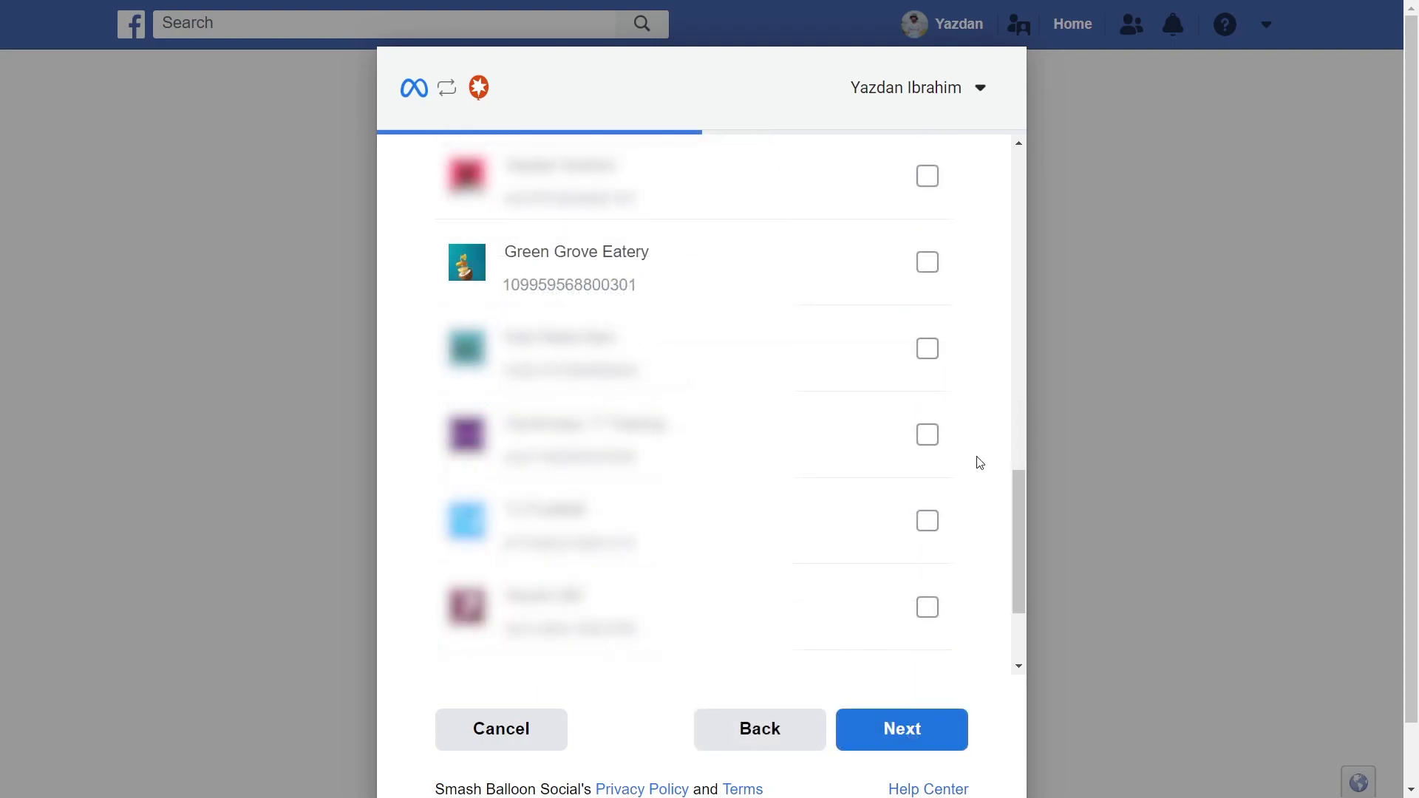
{"action": "left_click", "coordinate": [931, 265]}
{"action": "left_click", "coordinate": [916, 717]}
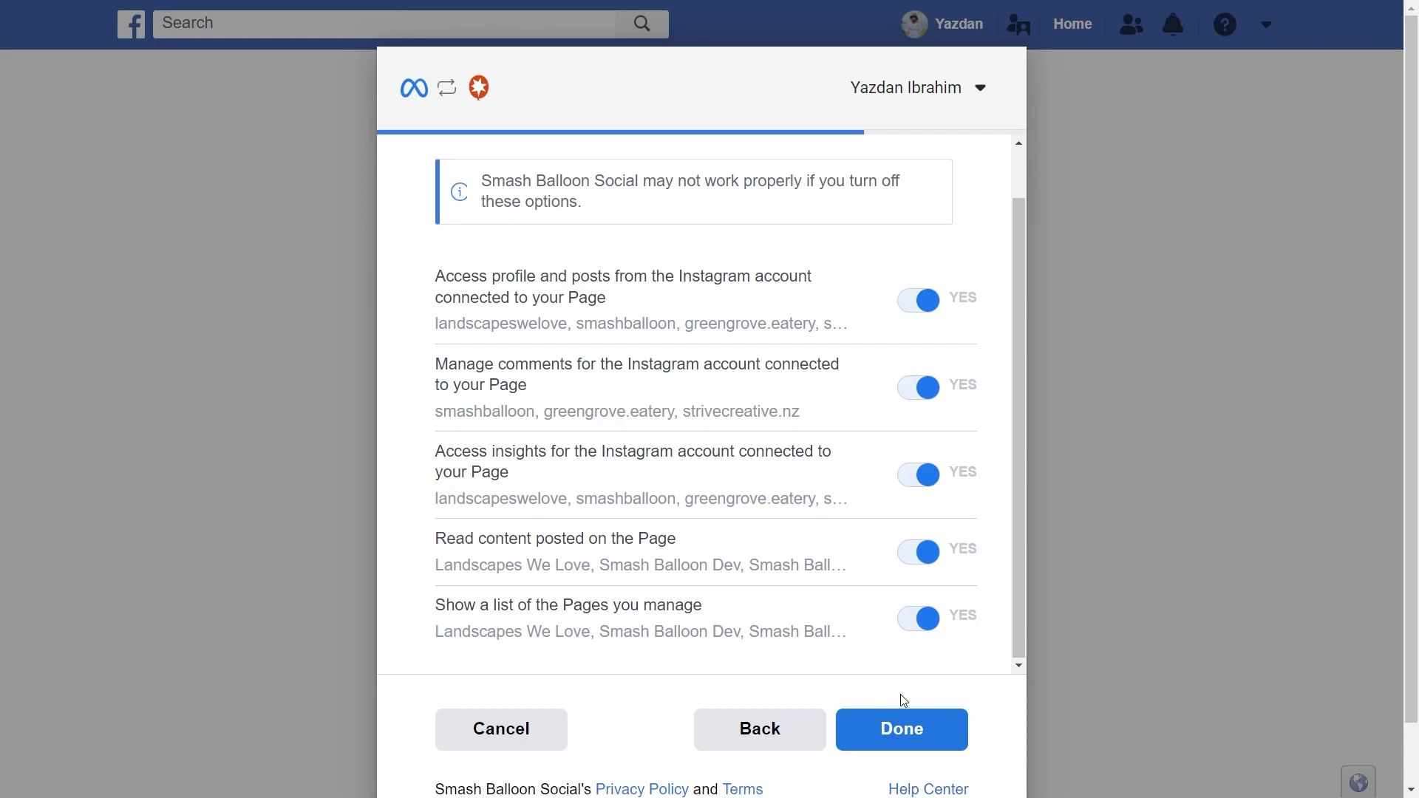
{"action": "left_click", "coordinate": [903, 729]}
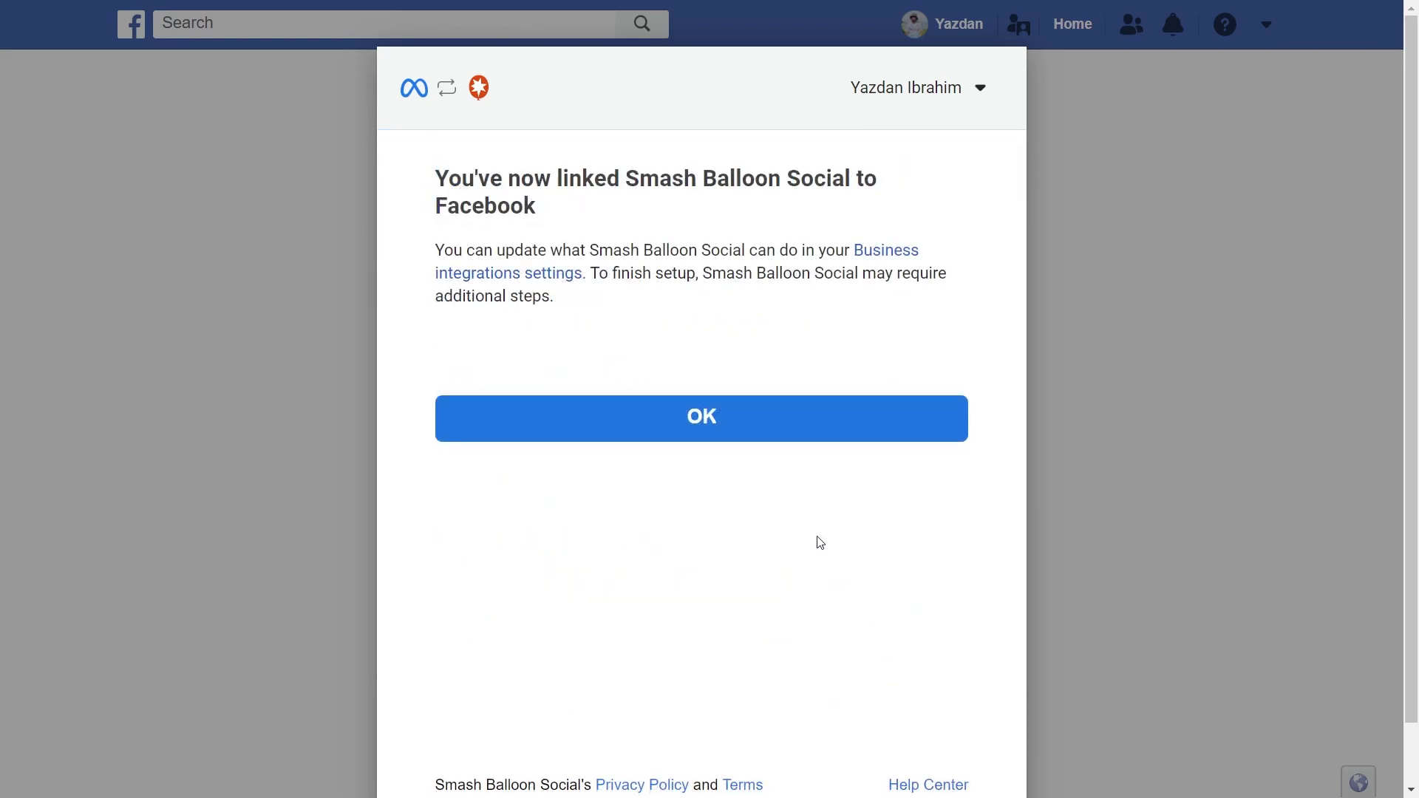
- Confirm the site domain, add greengrove.eatery as a source and select it for the feed
{"action": "left_click", "coordinate": [765, 442]}
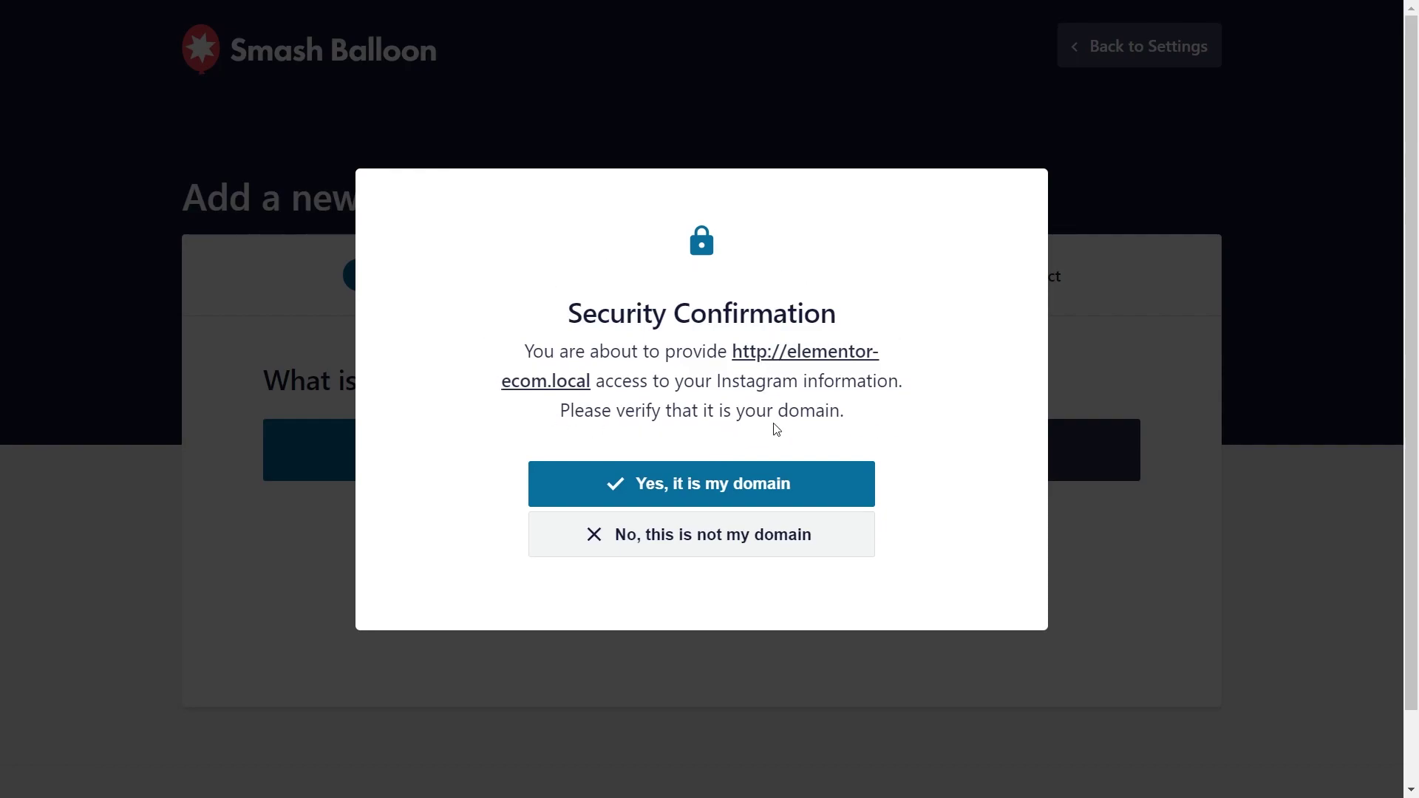
{"action": "left_click", "coordinate": [740, 490]}
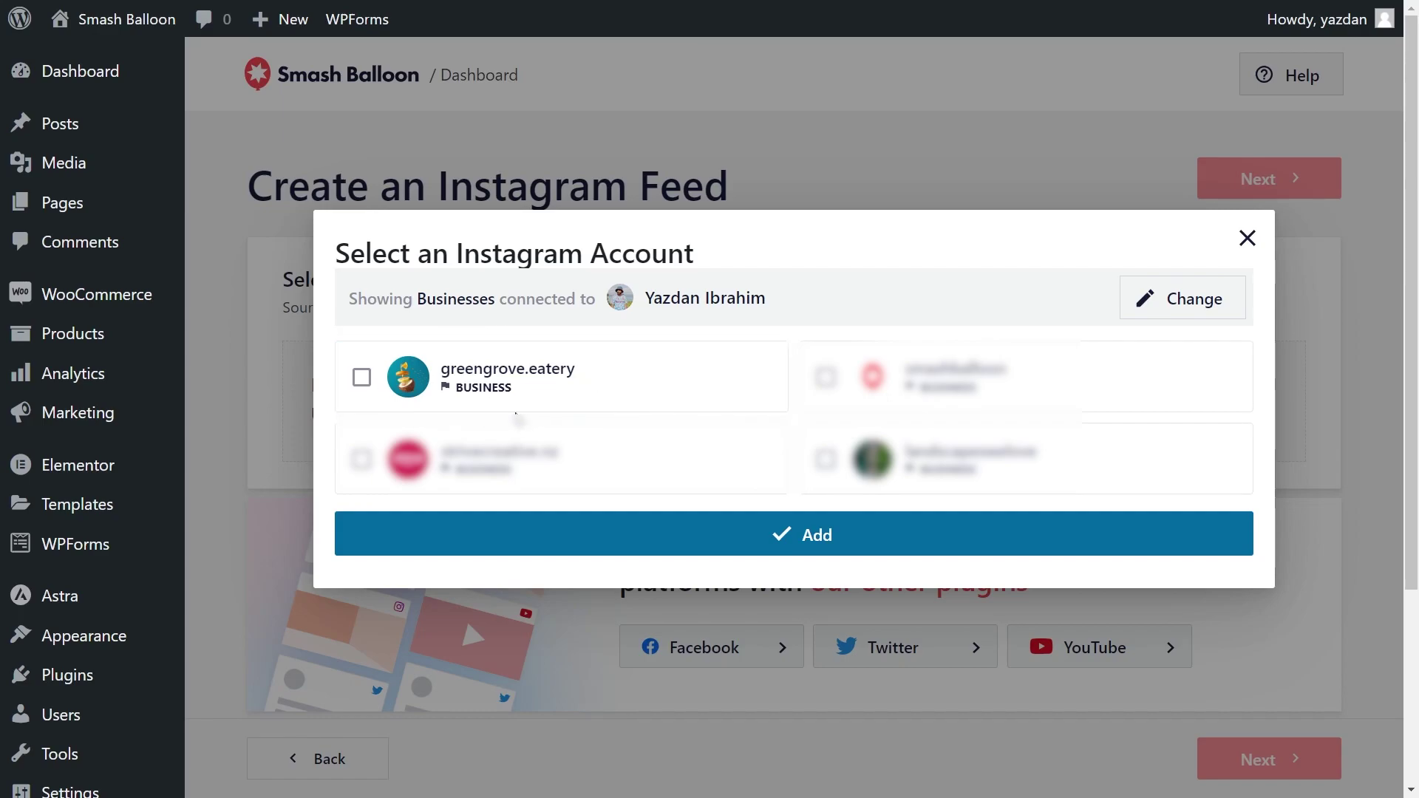
{"action": "left_click", "coordinate": [489, 386]}
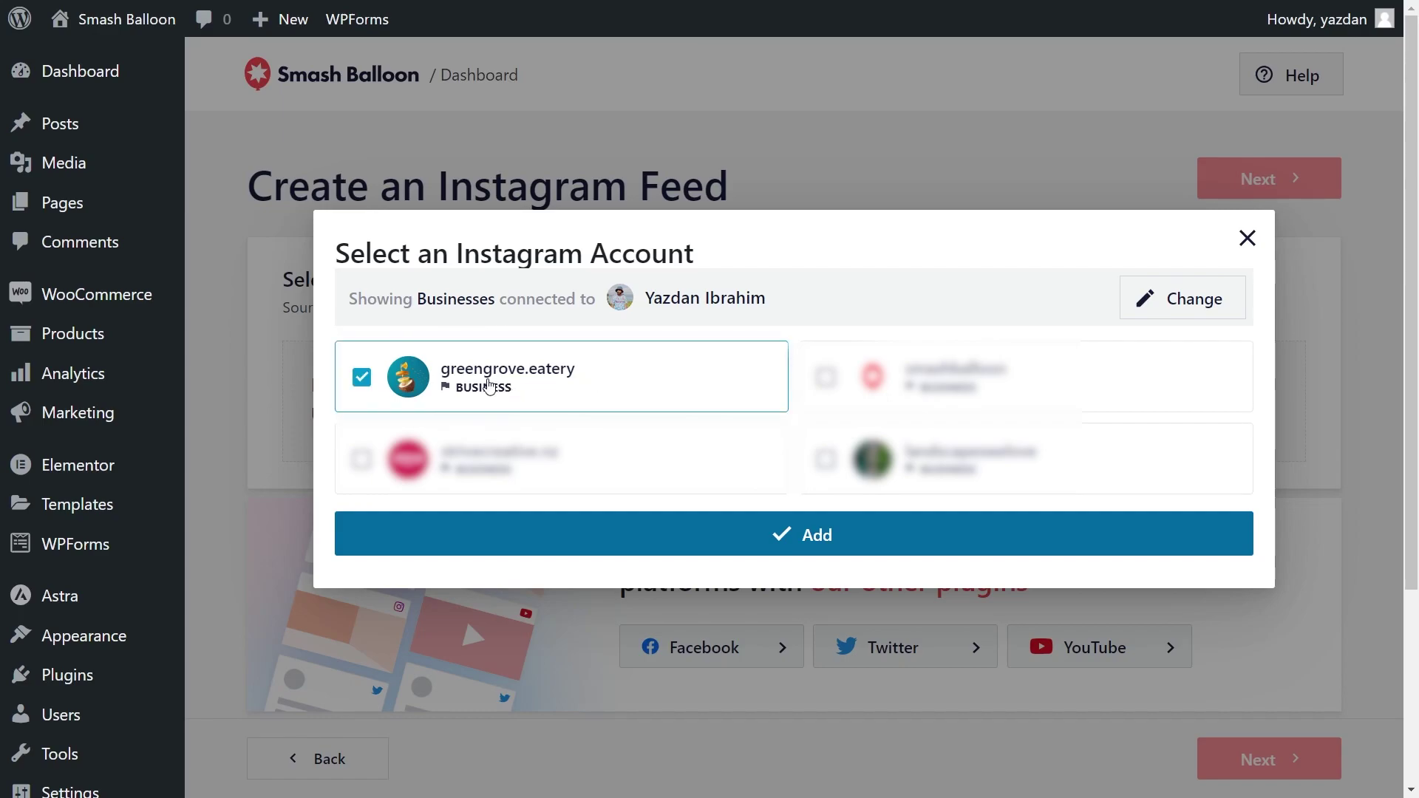
{"action": "left_click", "coordinate": [781, 544]}
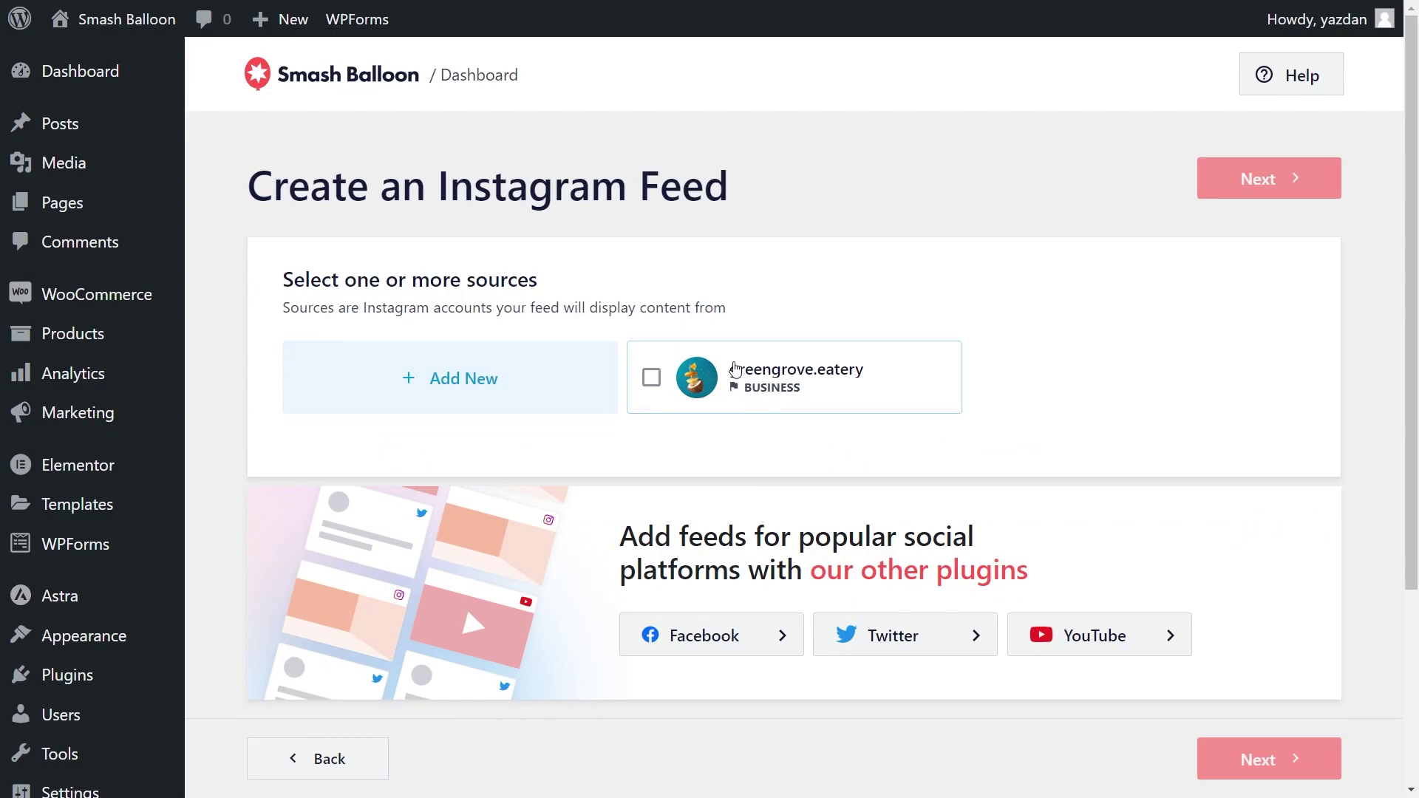
{"action": "left_click", "coordinate": [737, 370]}
{"action": "left_click", "coordinate": [1219, 181]}
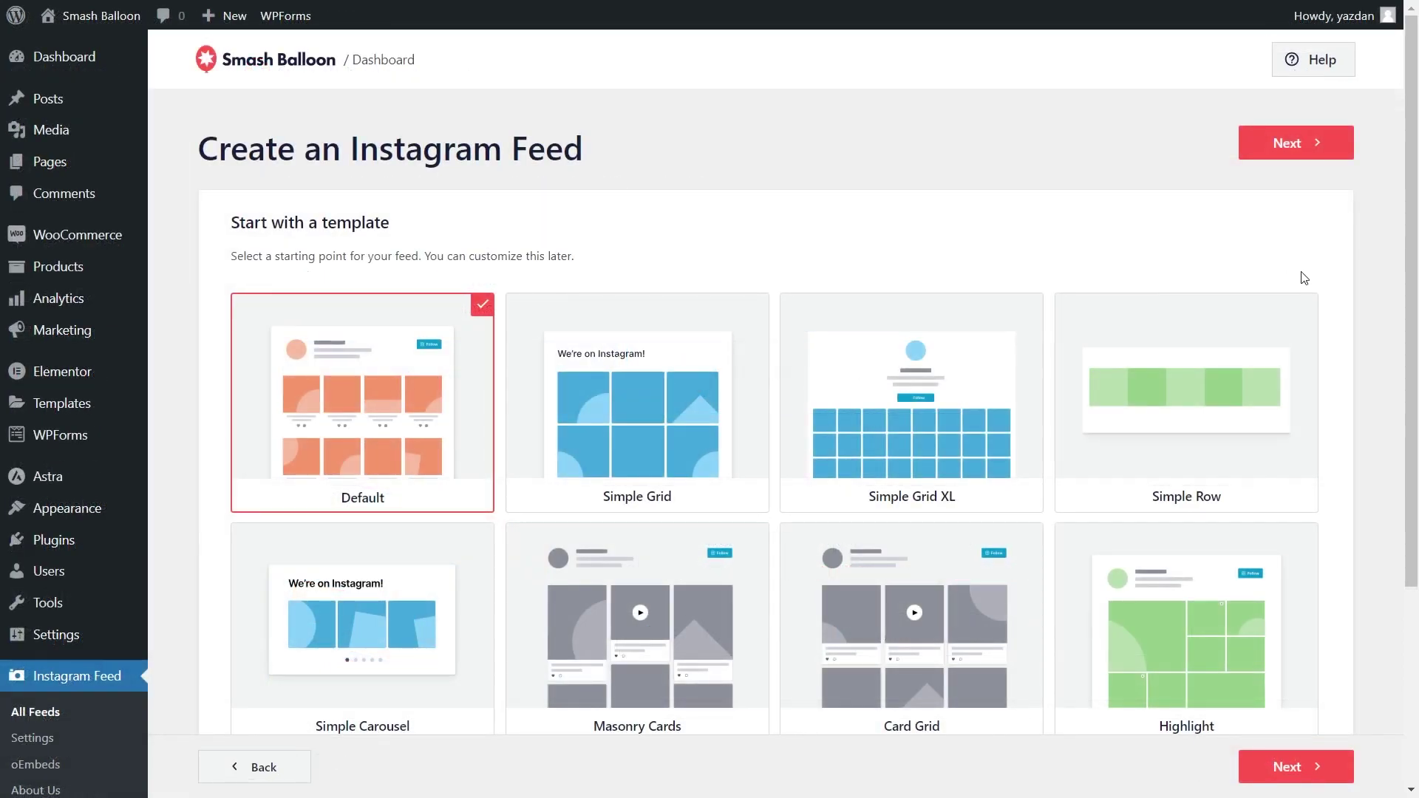
- Build the feed from the Simple Grid template and show its Settings in the customizer
{"action": "scroll", "coordinate": [1337, 317], "scroll_direction": "down", "scroll_amount": 3}
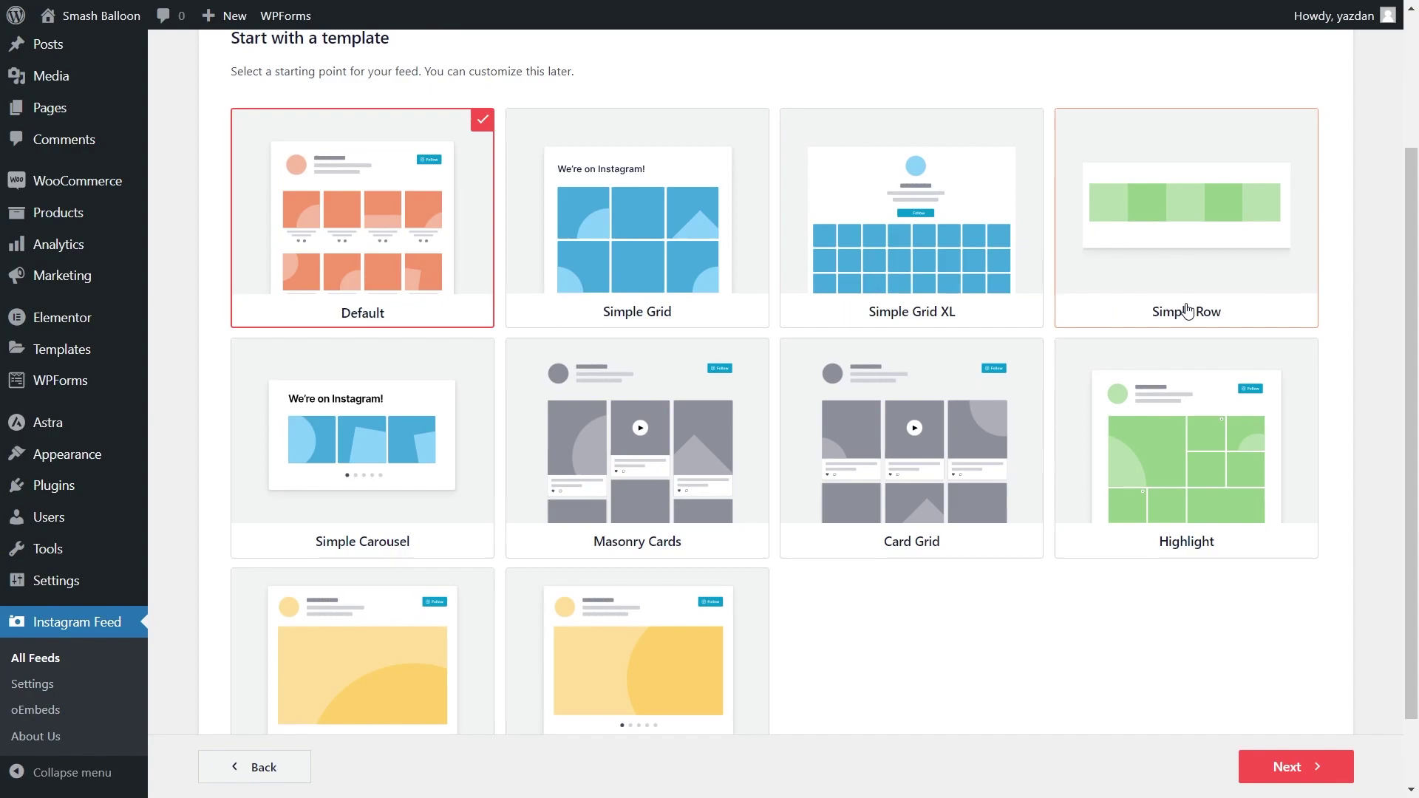
{"action": "scroll", "coordinate": [1164, 573], "scroll_direction": "down", "scroll_amount": 2}
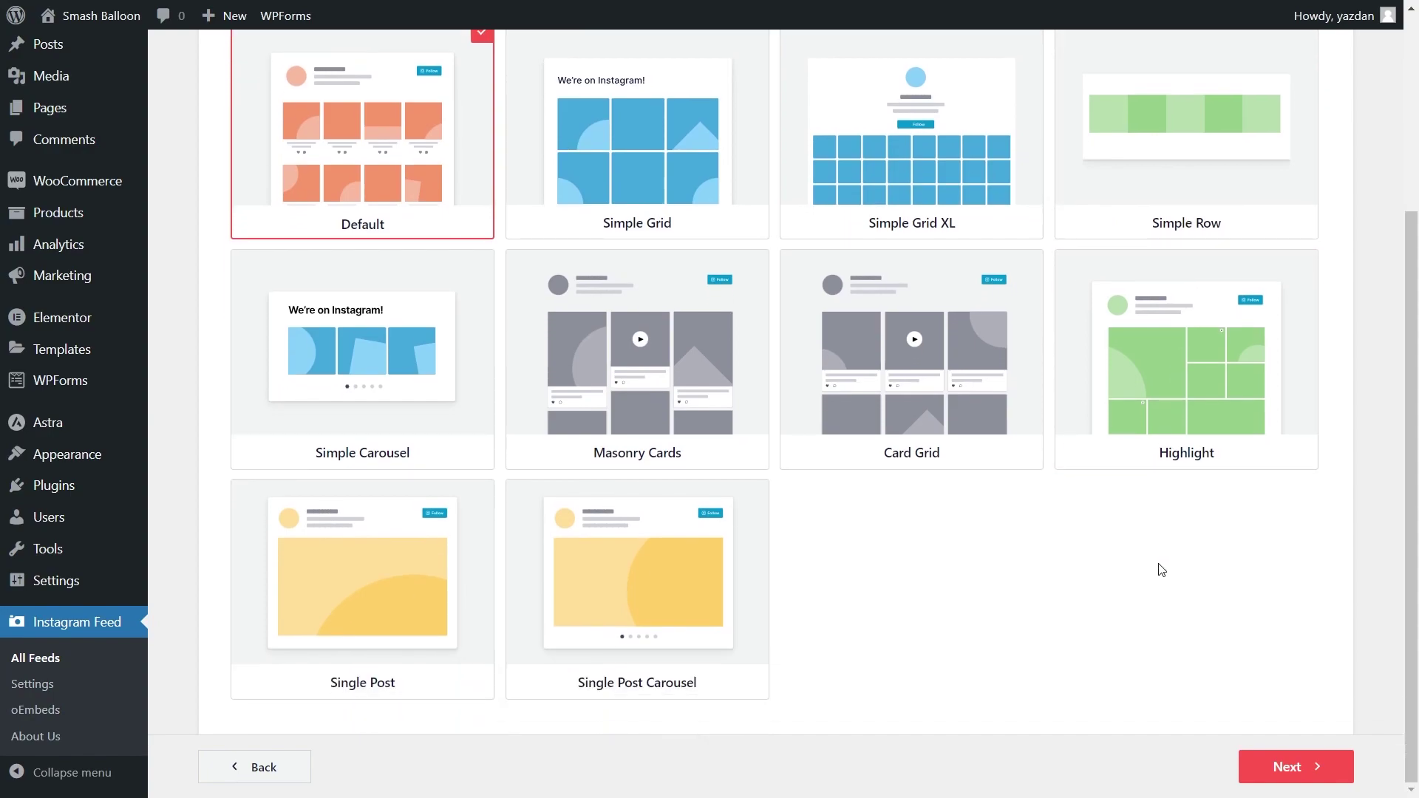
{"action": "left_click", "coordinate": [650, 219]}
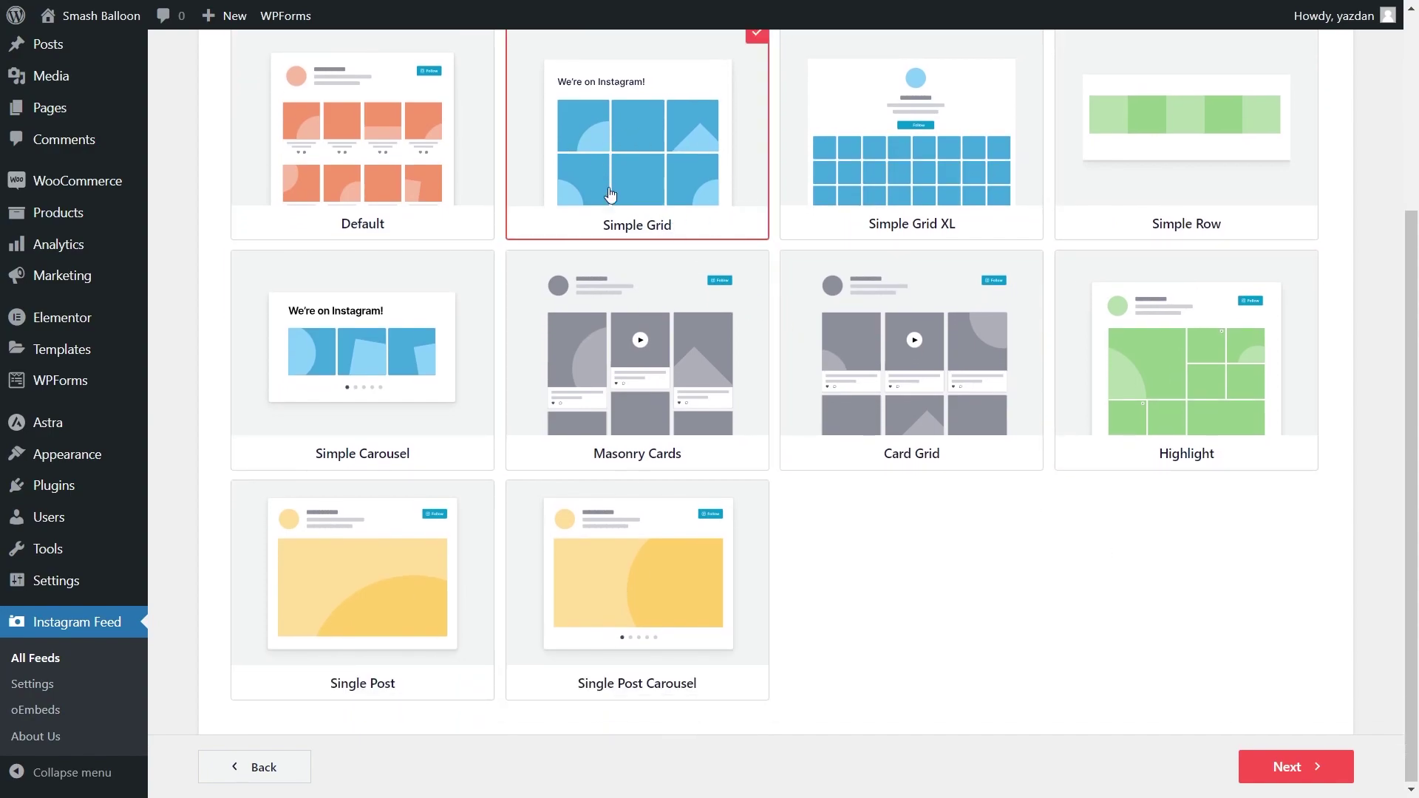
{"action": "scroll", "coordinate": [628, 204], "scroll_direction": "up", "scroll_amount": 2}
{"action": "left_click", "coordinate": [1295, 767]}
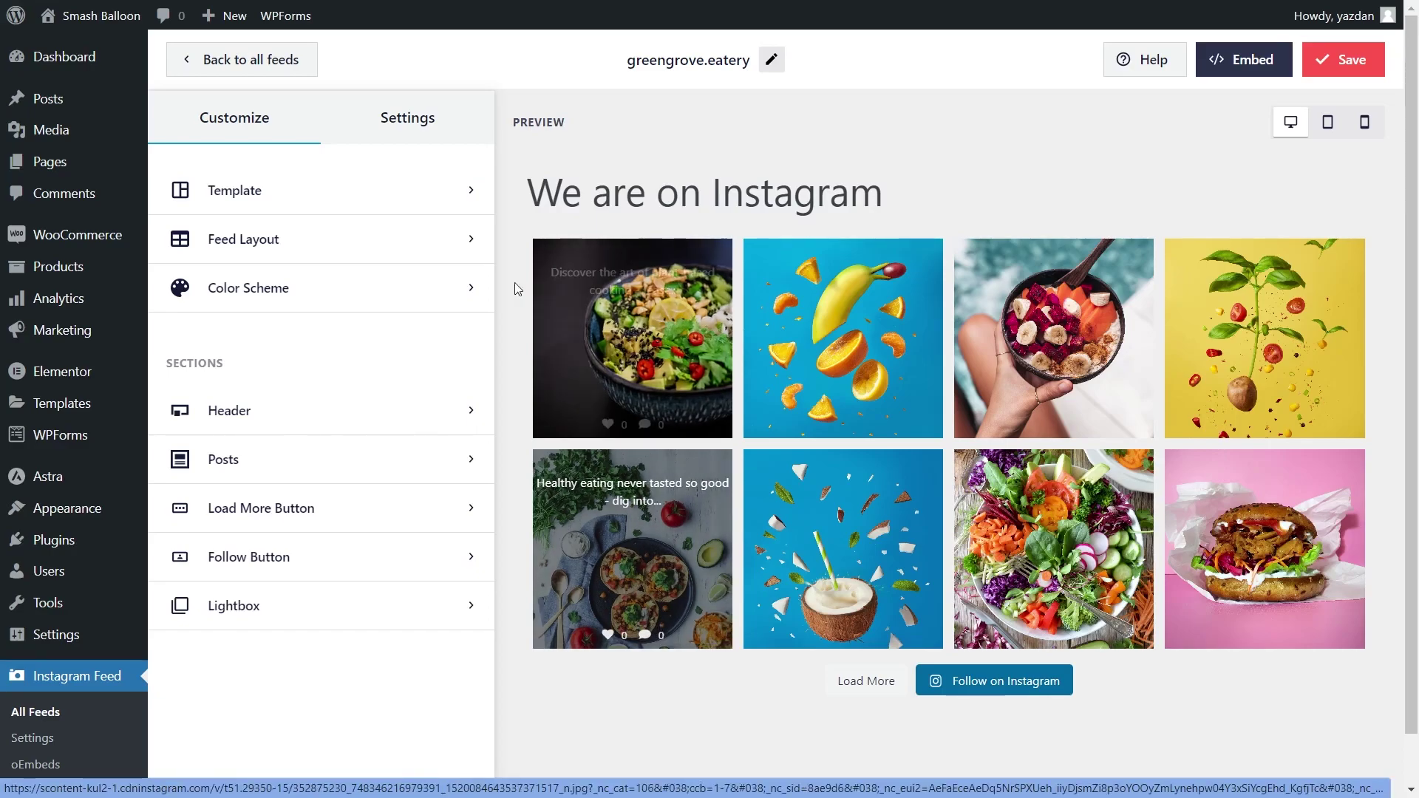
{"action": "left_click", "coordinate": [414, 124]}
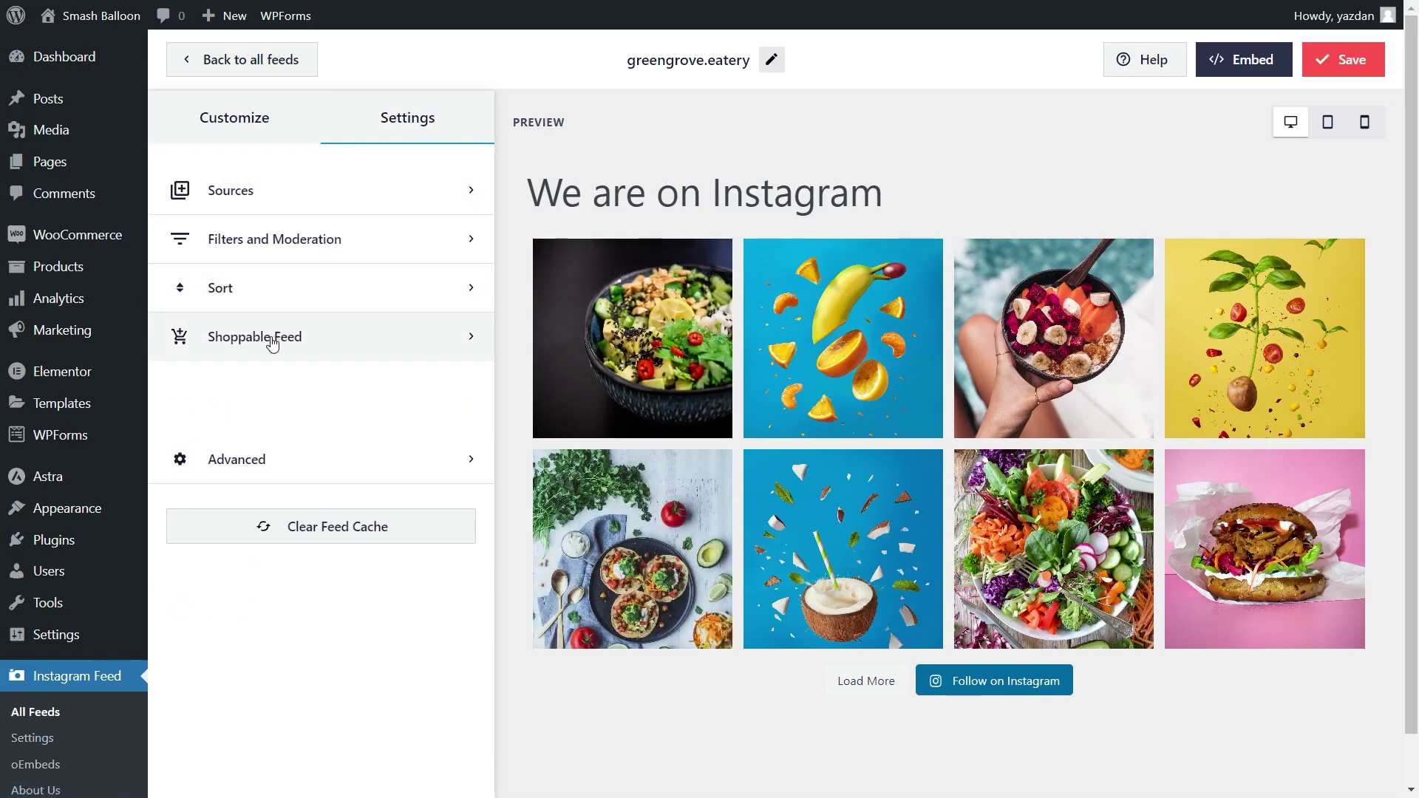
- Enable Shoppable Feed and start adding a product link to the third, fruit bowl post
{"action": "left_click", "coordinate": [272, 338]}
{"action": "left_click", "coordinate": [185, 200]}
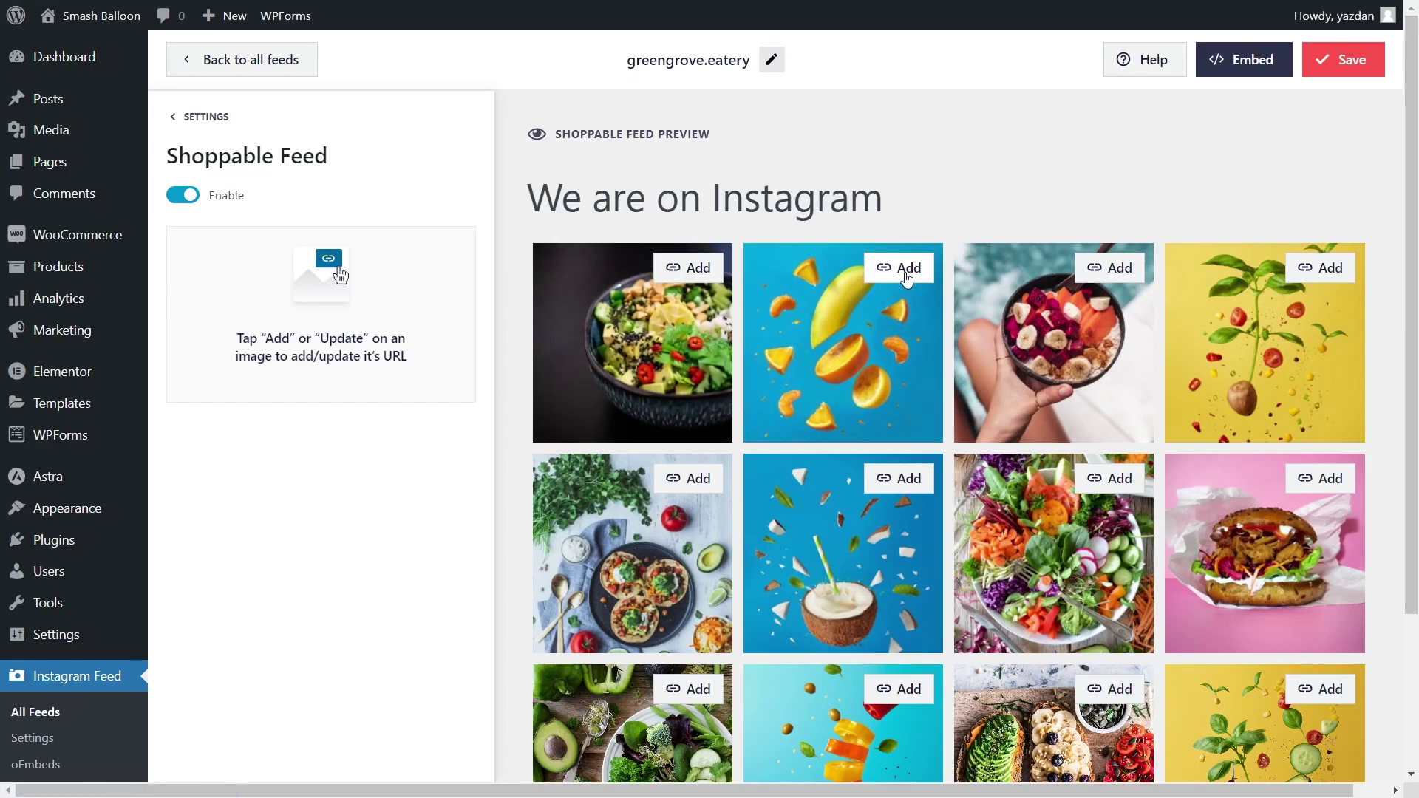
{"action": "left_click", "coordinate": [1109, 267]}
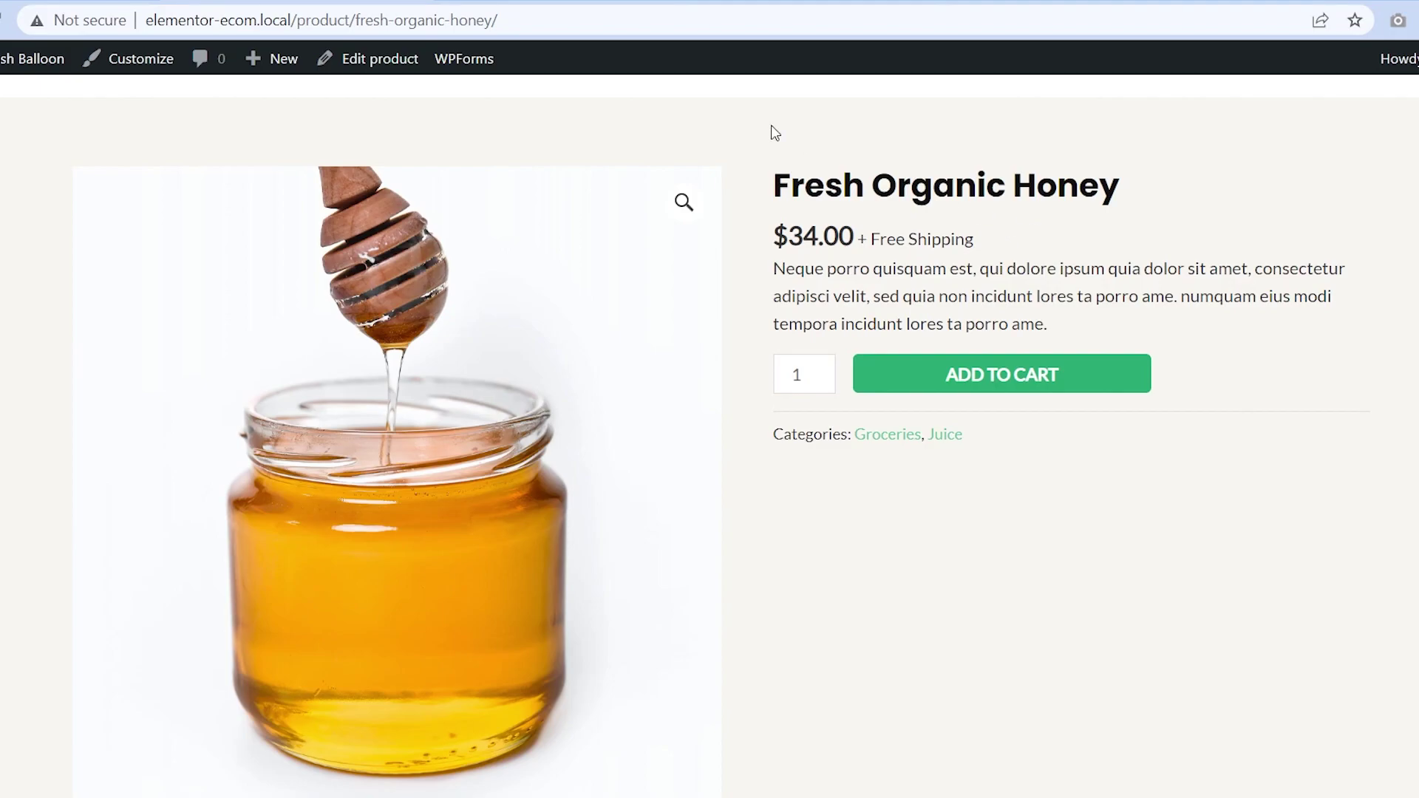
- Link the bowl post to the copied Fresh Organic Honey product page URL
{"action": "left_click", "coordinate": [470, 20]}
{"action": "right_click", "coordinate": [470, 20]}
{"action": "left_click", "coordinate": [510, 143]}
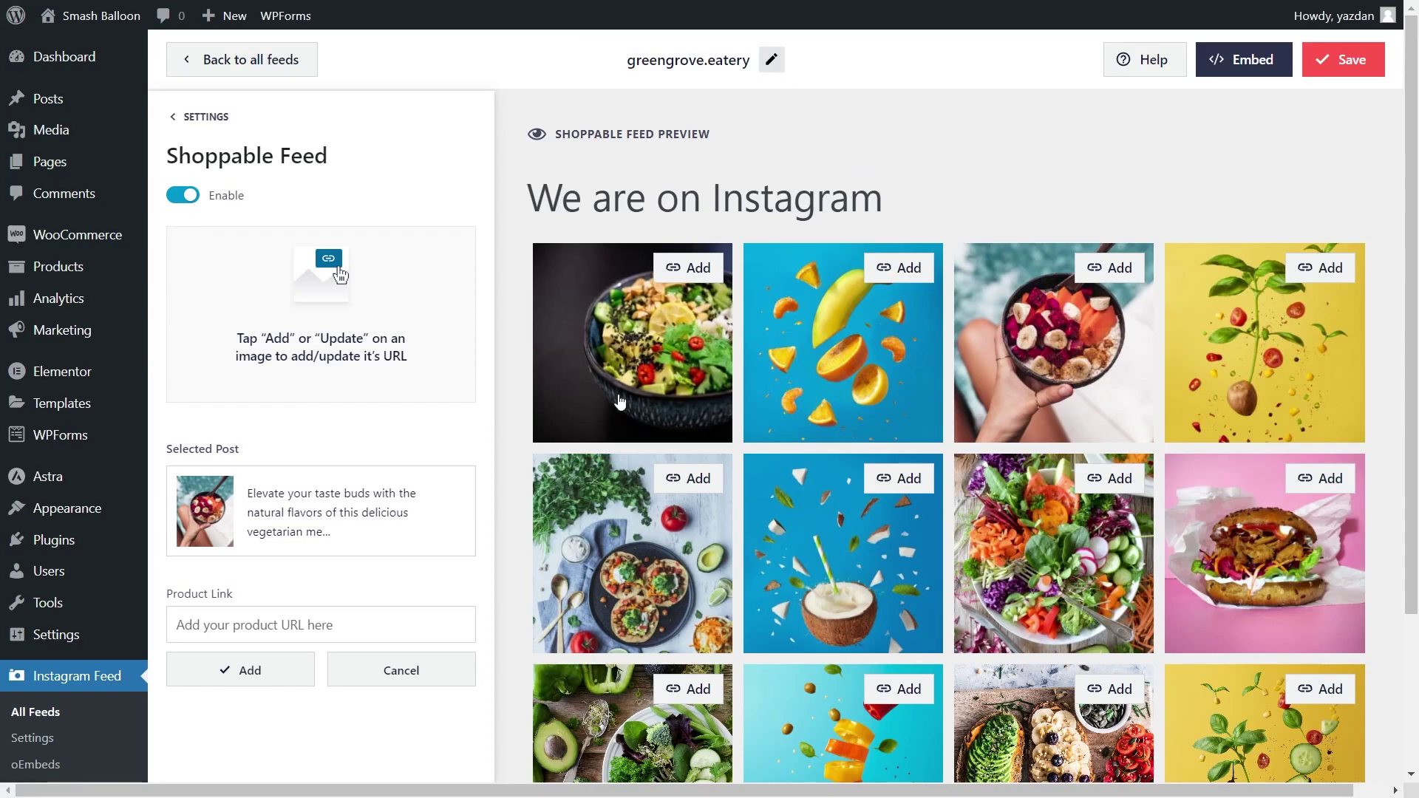
{"action": "left_click", "coordinate": [357, 629]}
{"action": "key", "text": "ctrl+v"}
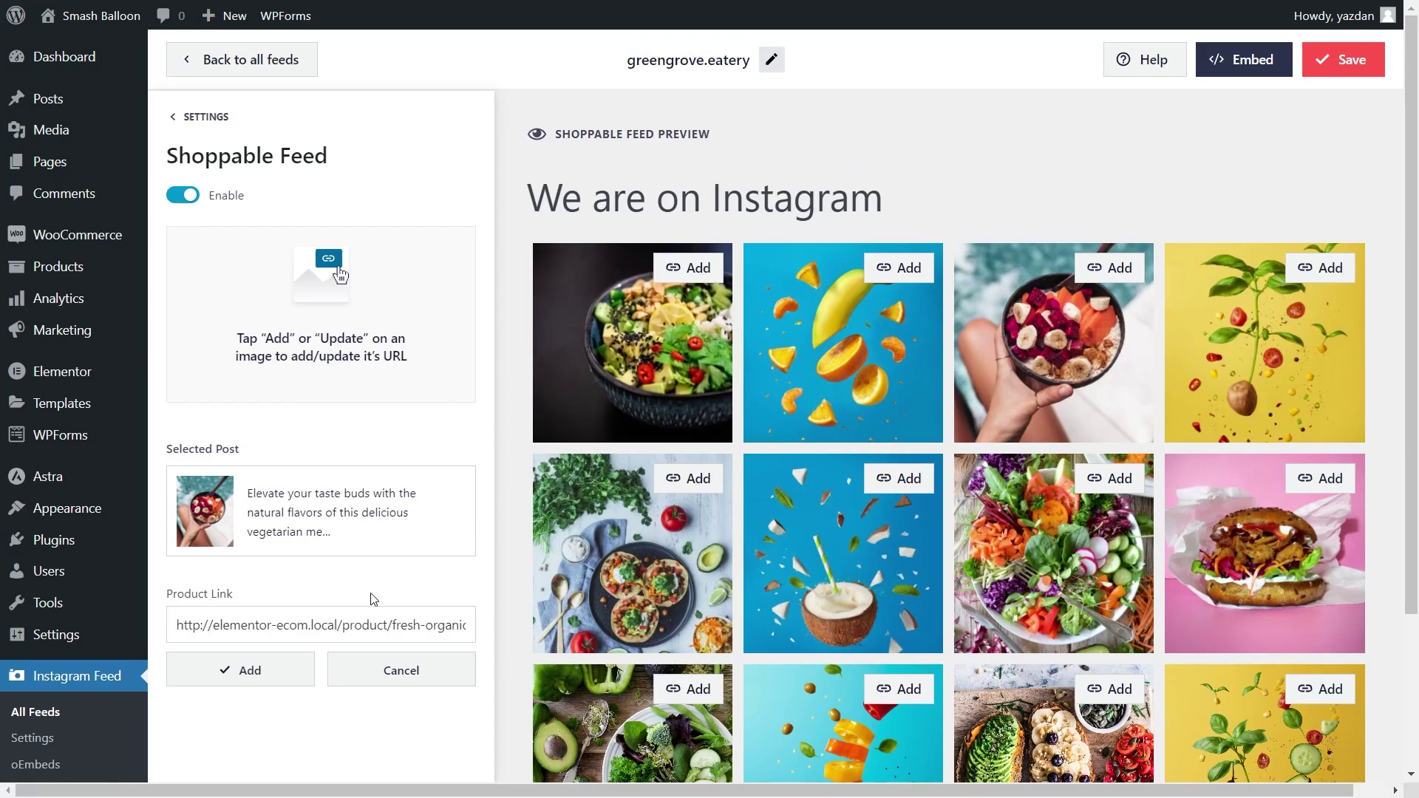
{"action": "left_click", "coordinate": [276, 671]}
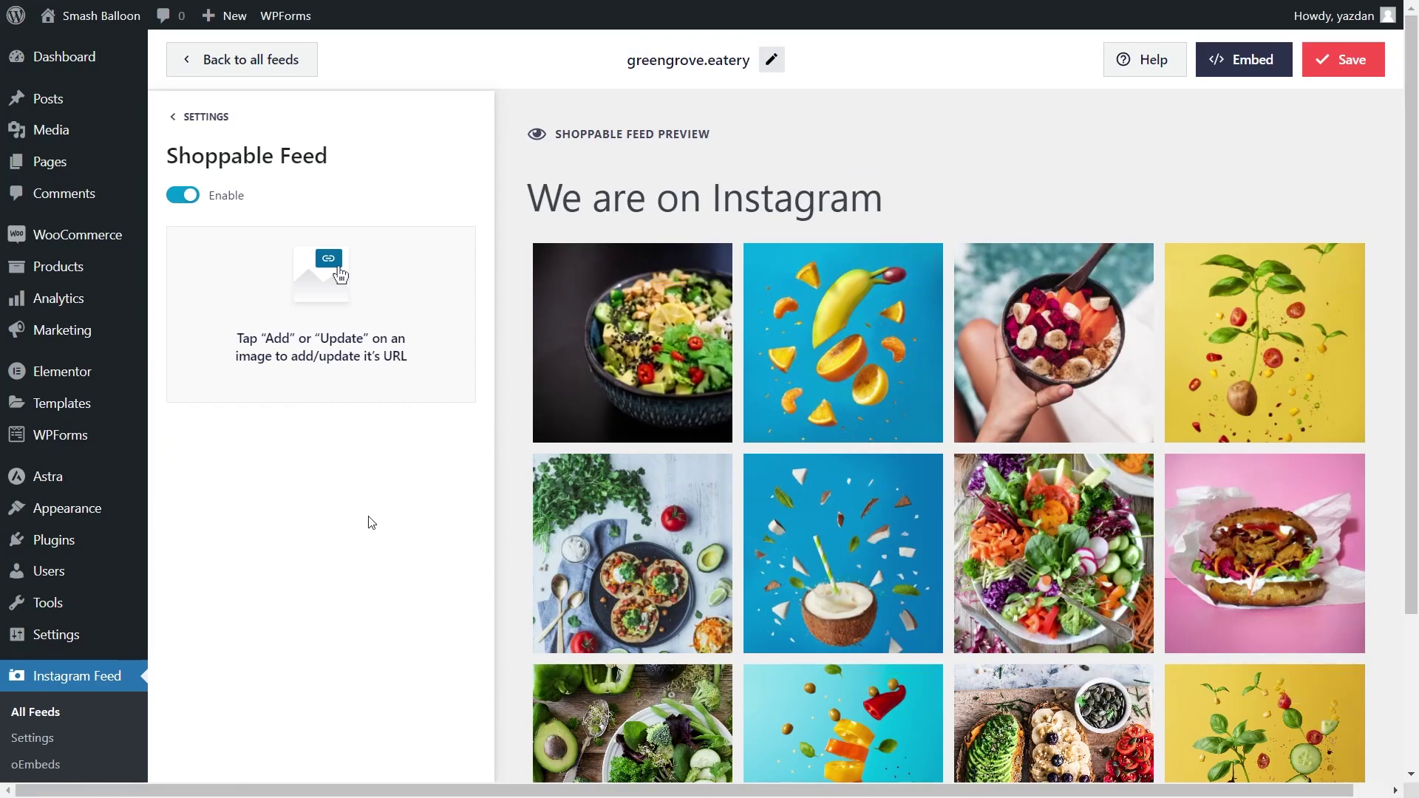
- Link the salad post to the Handpicked Red Chillies product page and save the feed
{"action": "mouse_move", "coordinate": [1051, 349]}
{"action": "mouse_move", "coordinate": [693, 302]}
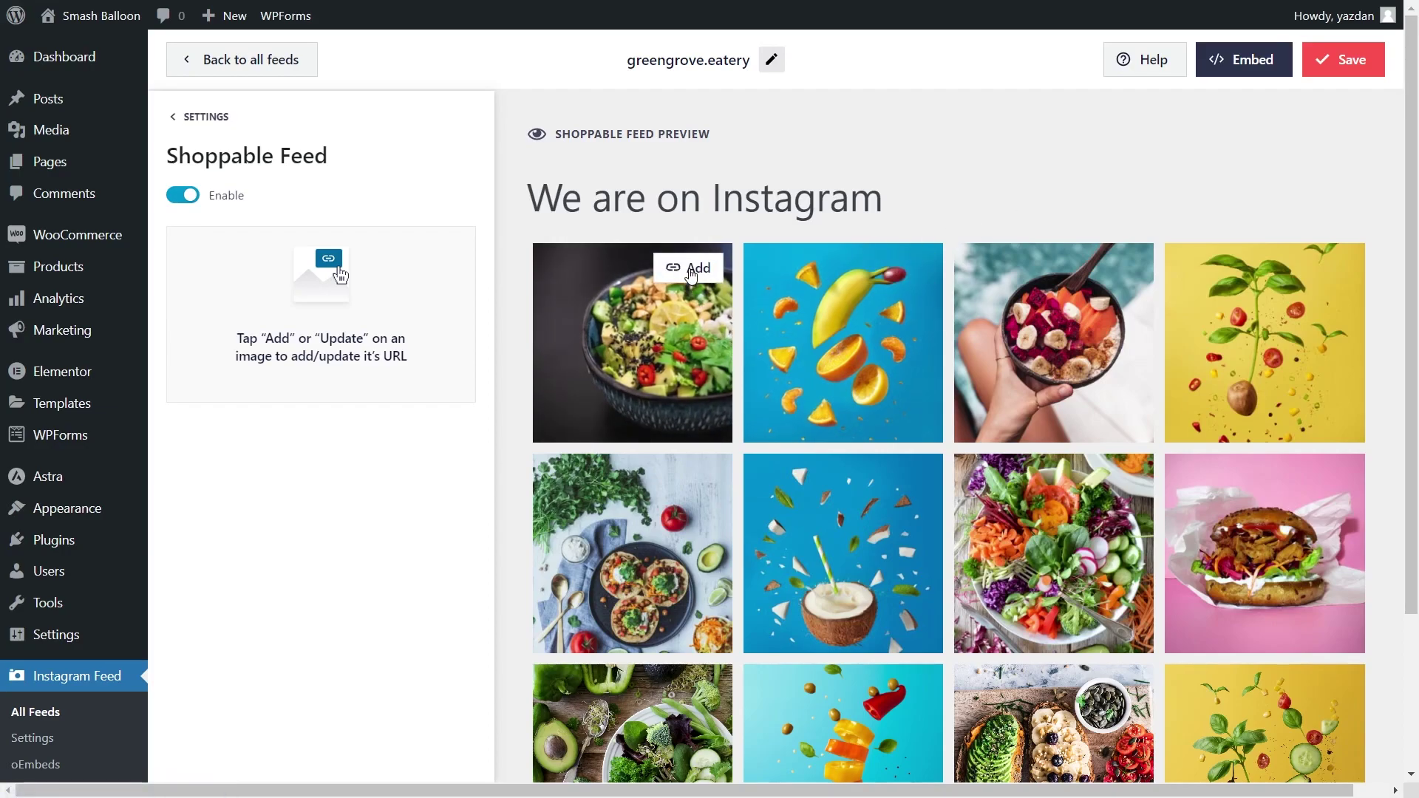
{"action": "left_click", "coordinate": [691, 268]}
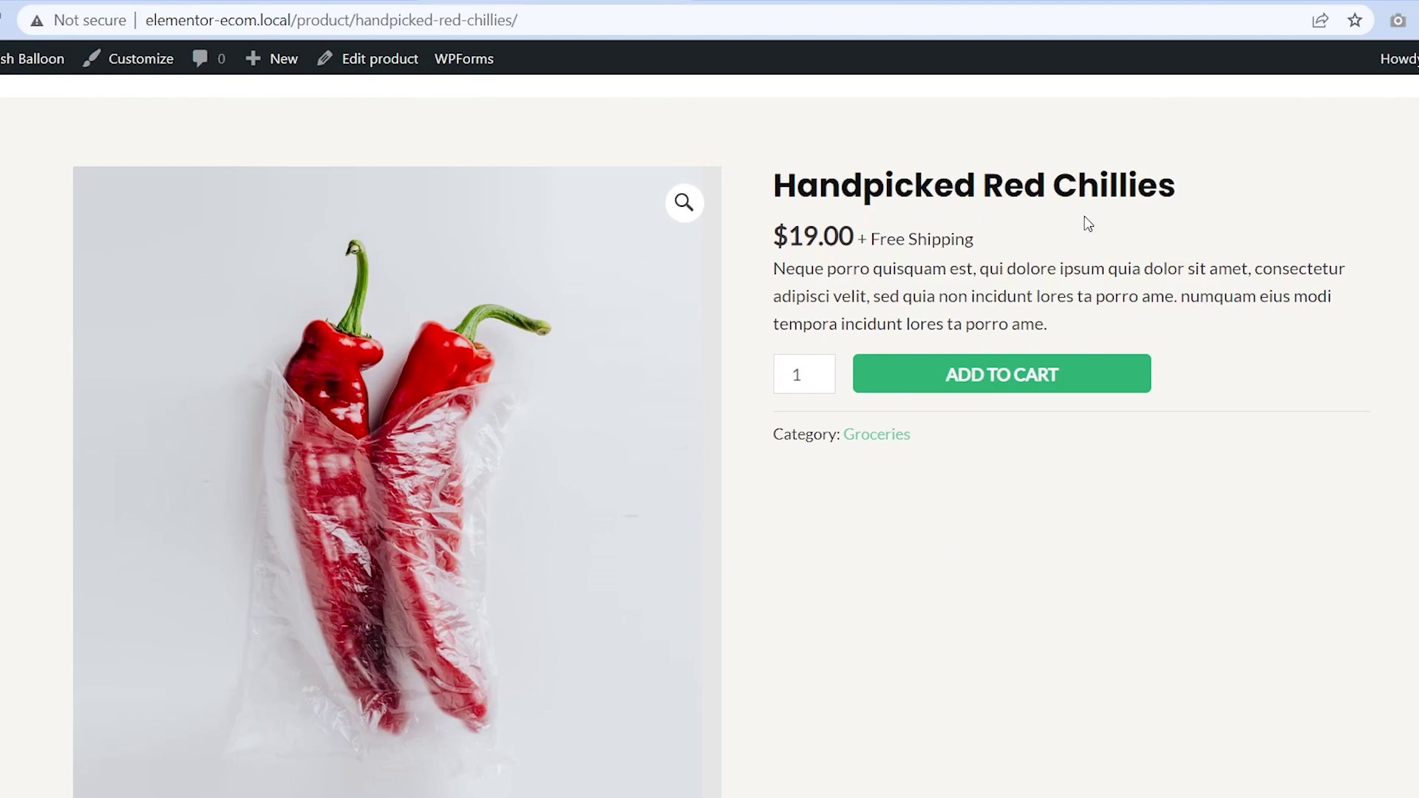
{"action": "left_click", "coordinate": [514, 20]}
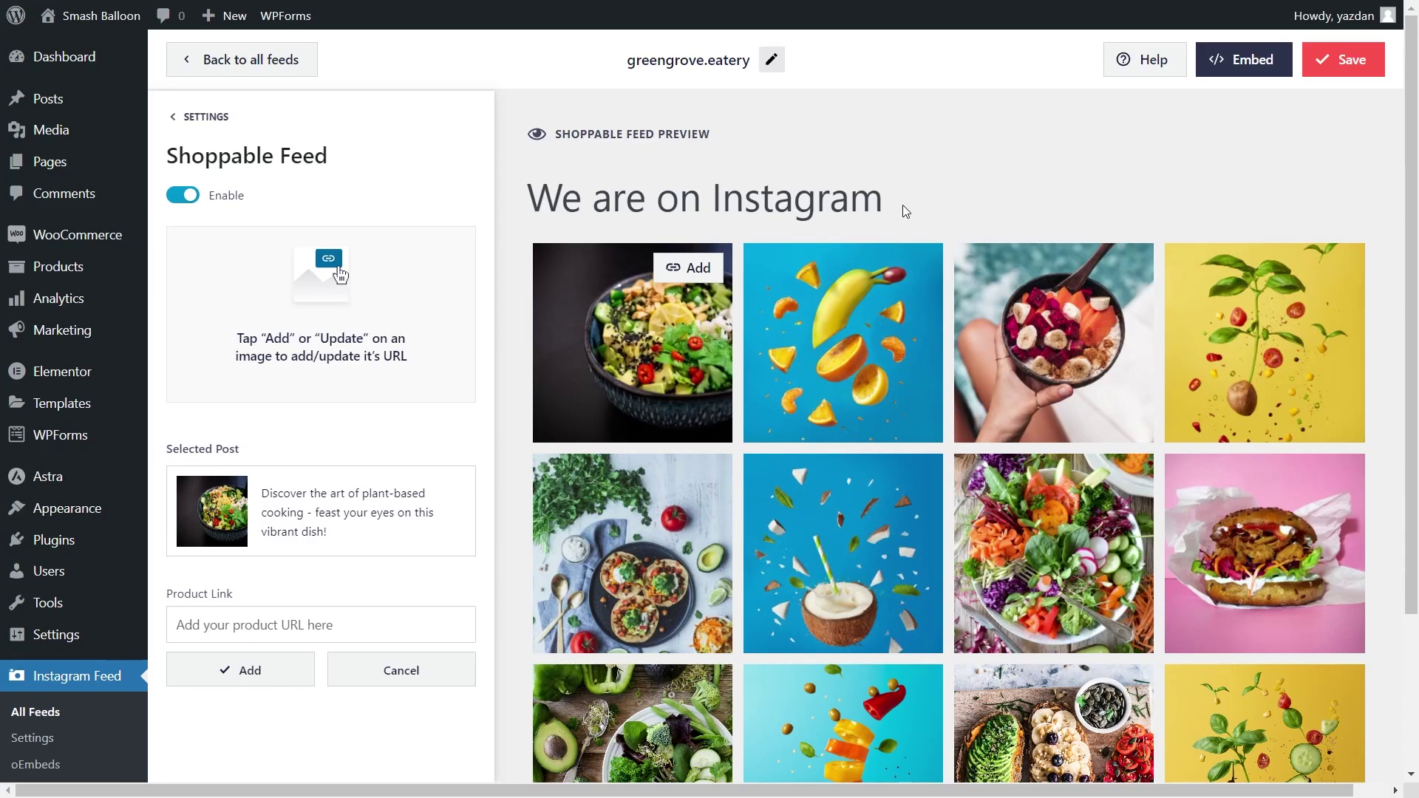
{"action": "left_click", "coordinate": [313, 628]}
{"action": "key", "text": "ctrl+v"}
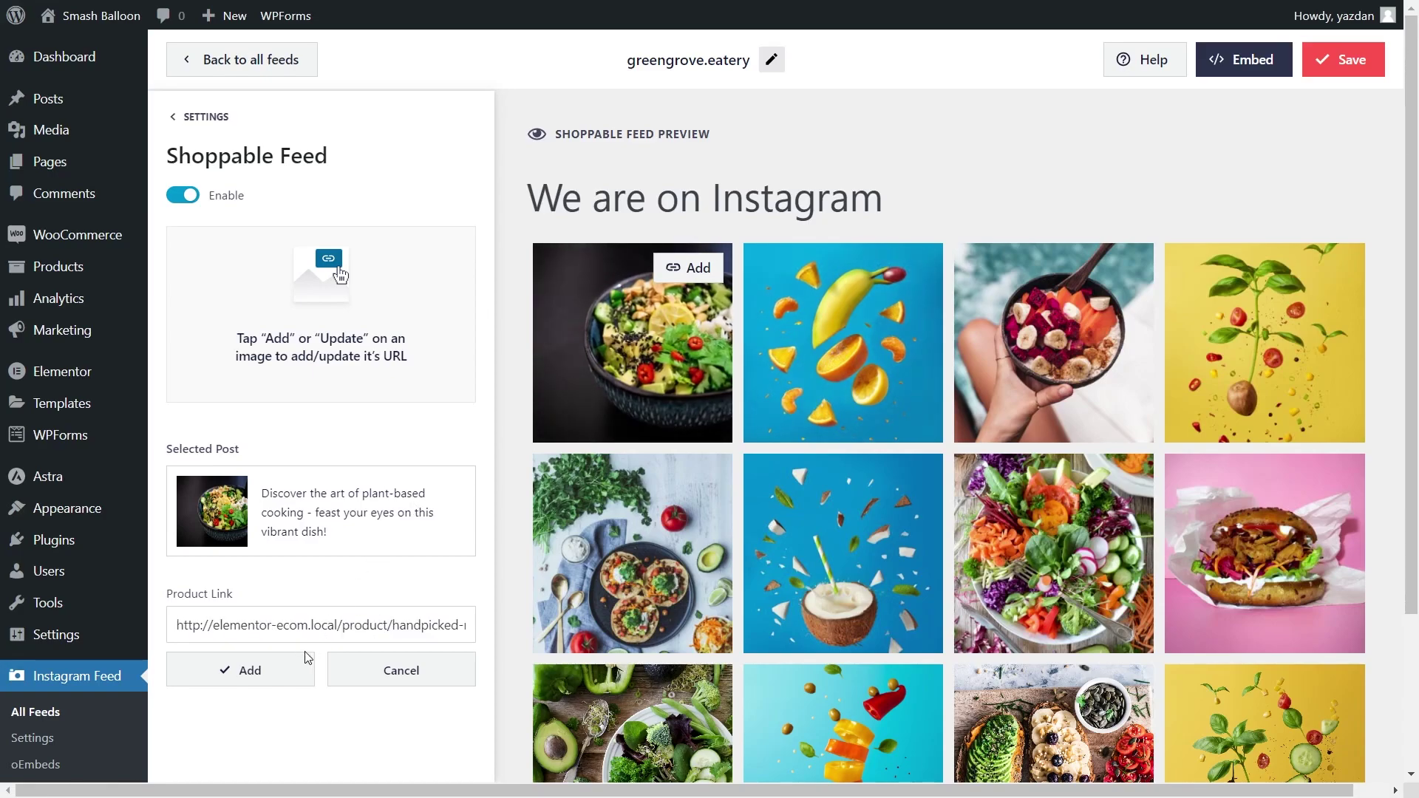
{"action": "left_click", "coordinate": [278, 681]}
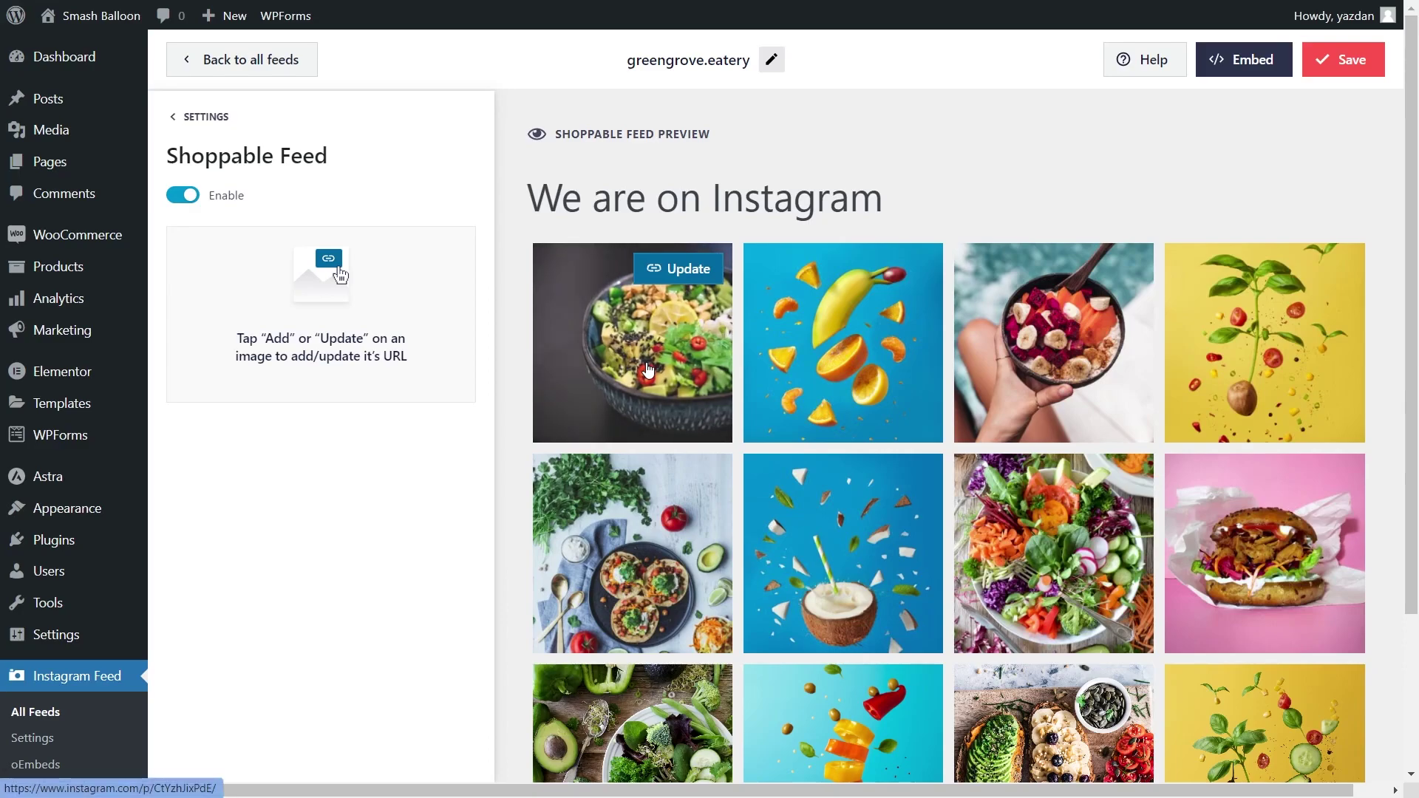
{"action": "left_click", "coordinate": [1343, 59]}
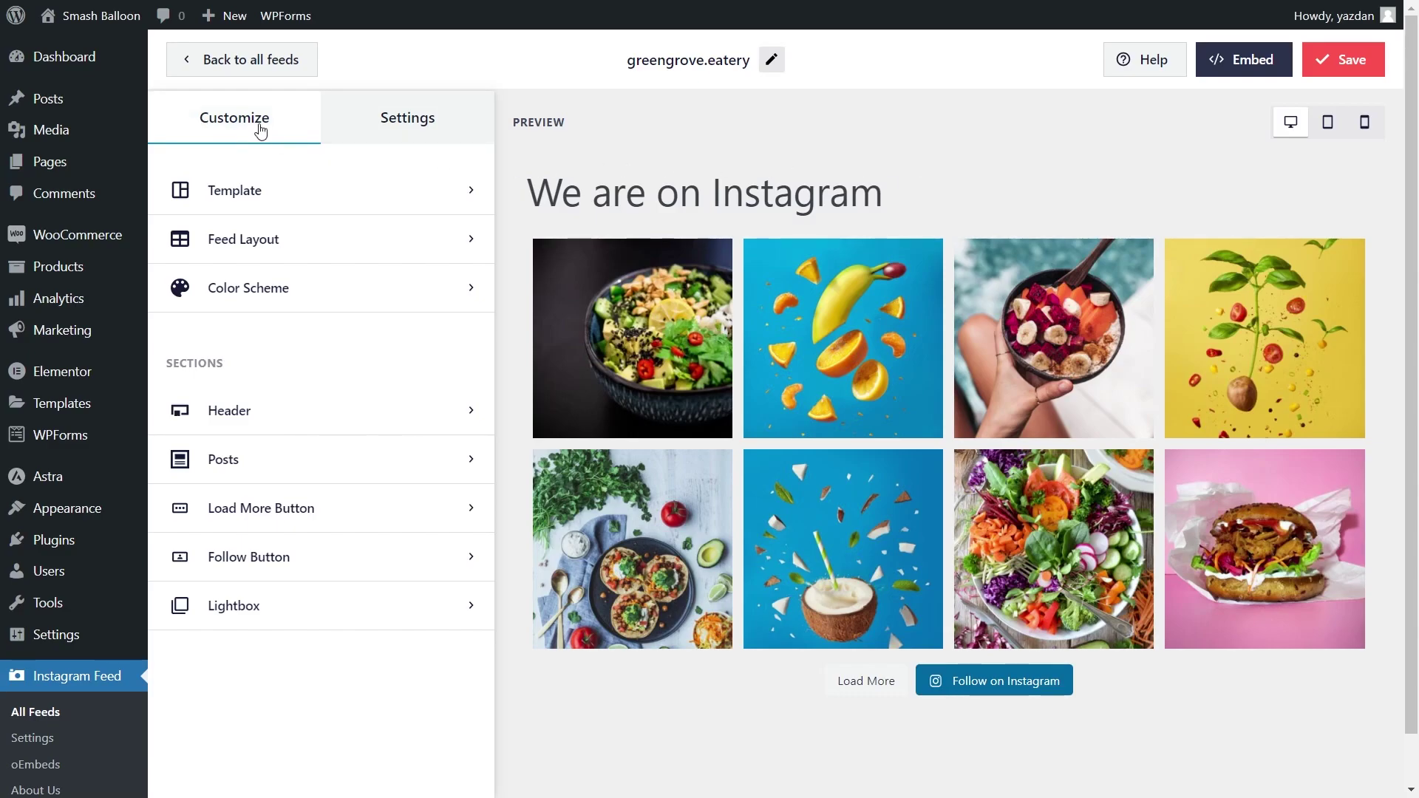
- Preview the Carousel layout (paging through it), then Masonry and Highlight, and return to Grid
{"action": "left_click", "coordinate": [279, 240]}
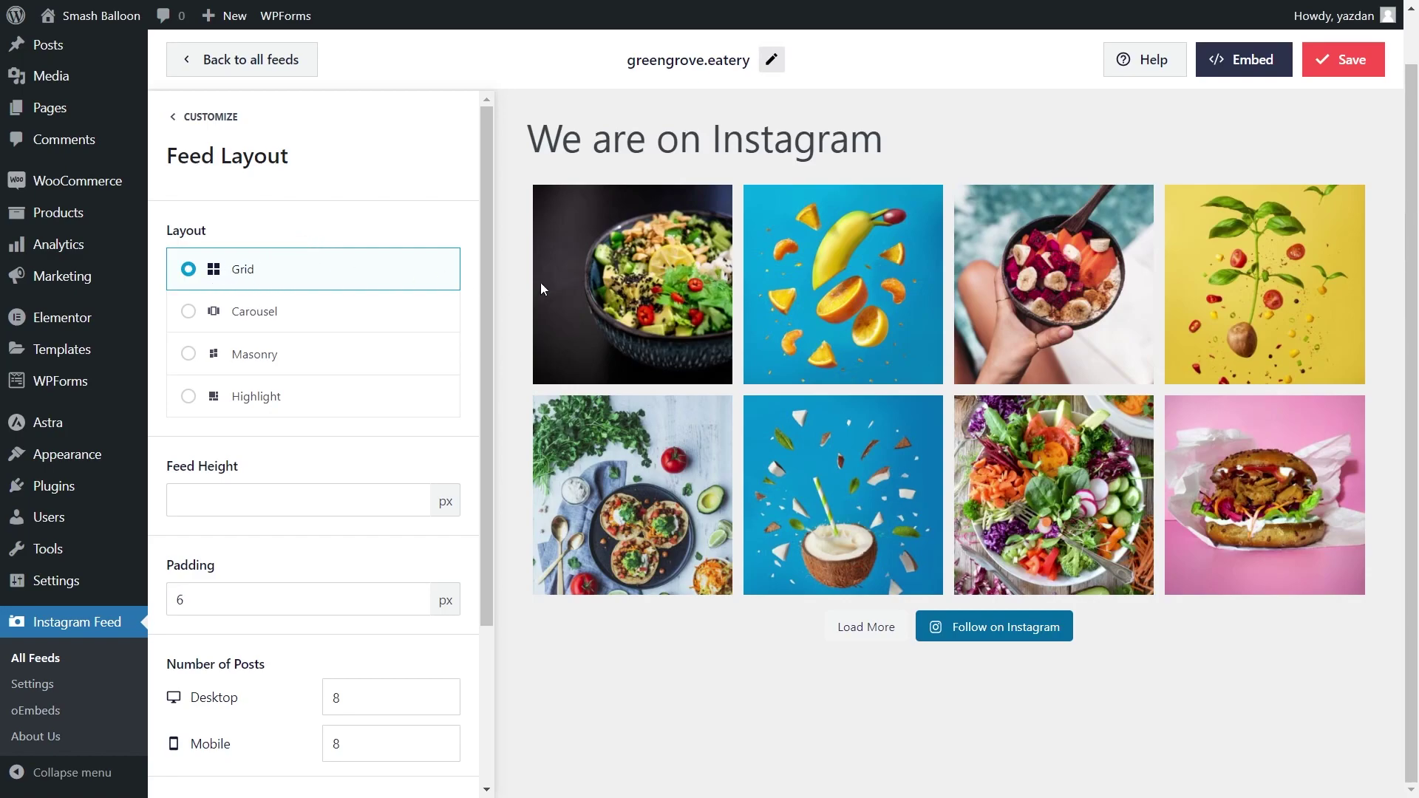
{"action": "left_click", "coordinate": [285, 314]}
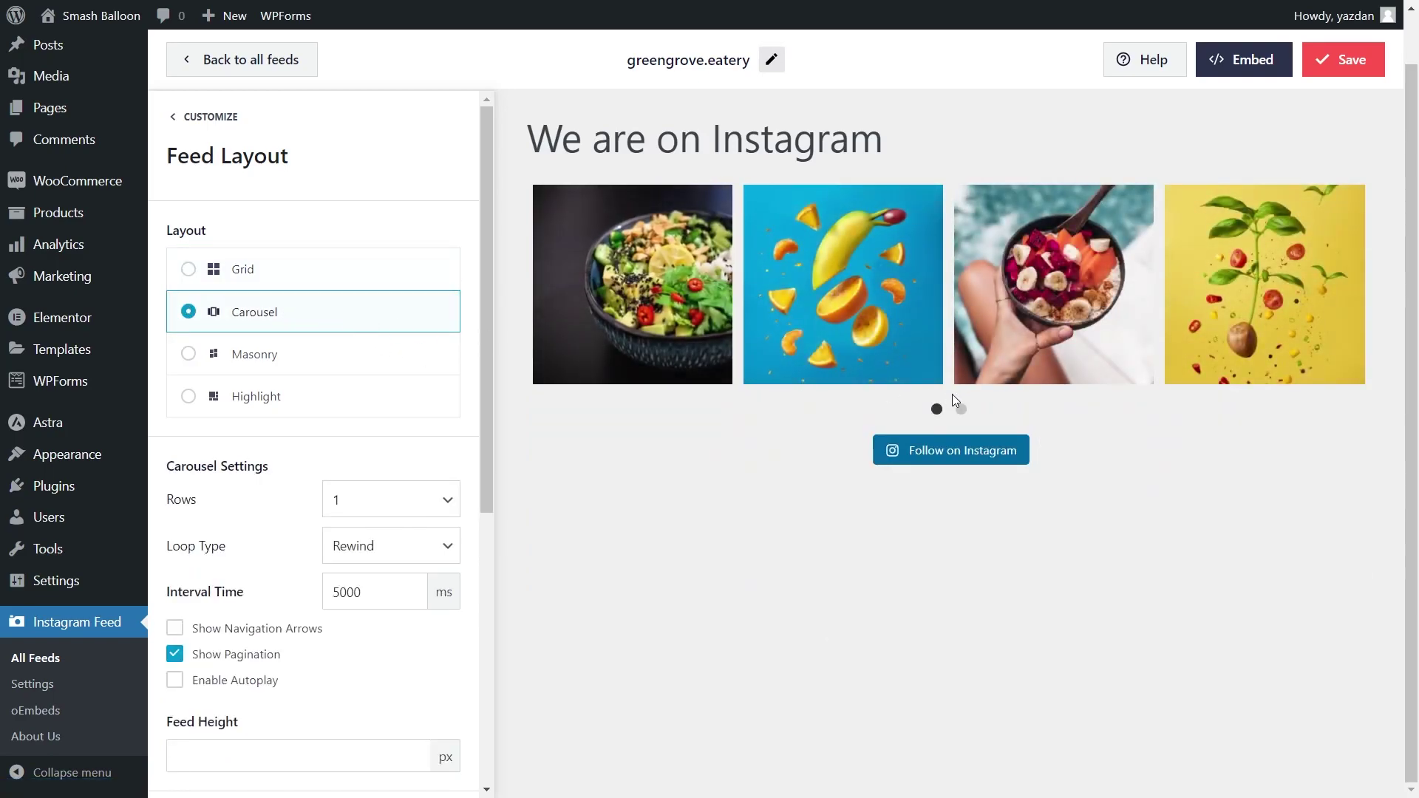
{"action": "left_click", "coordinate": [961, 409]}
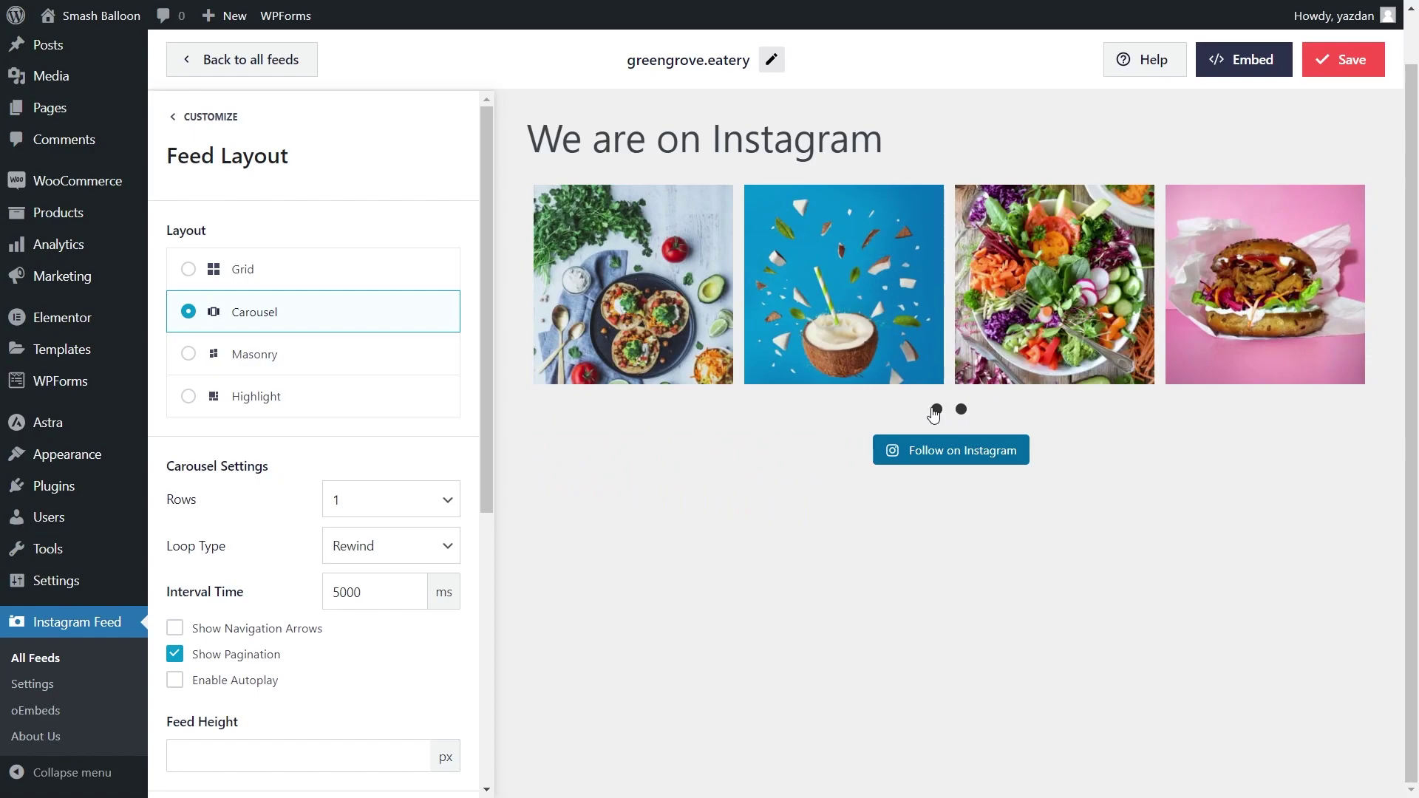
{"action": "left_click", "coordinate": [936, 408]}
{"action": "left_click", "coordinate": [303, 360]}
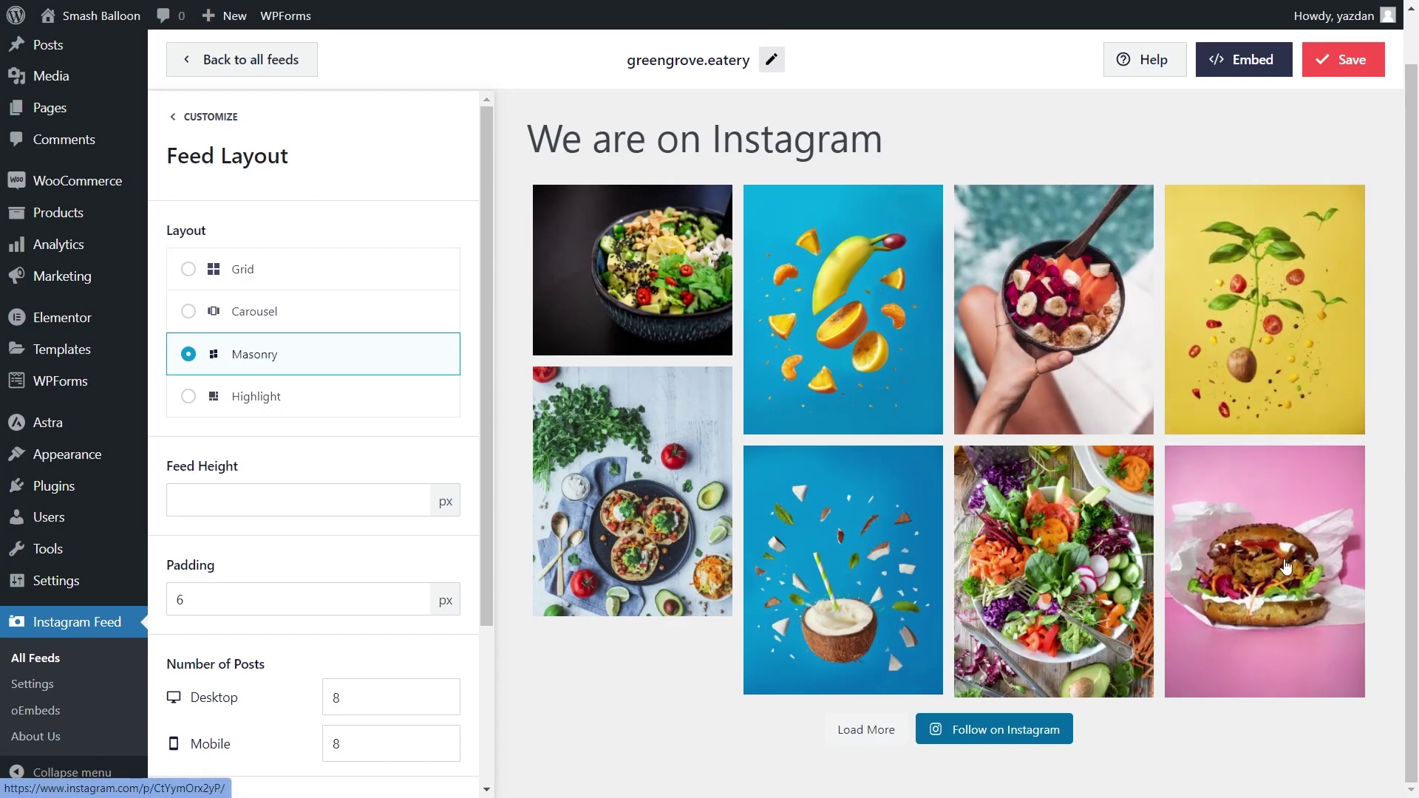
{"action": "left_click", "coordinate": [300, 409]}
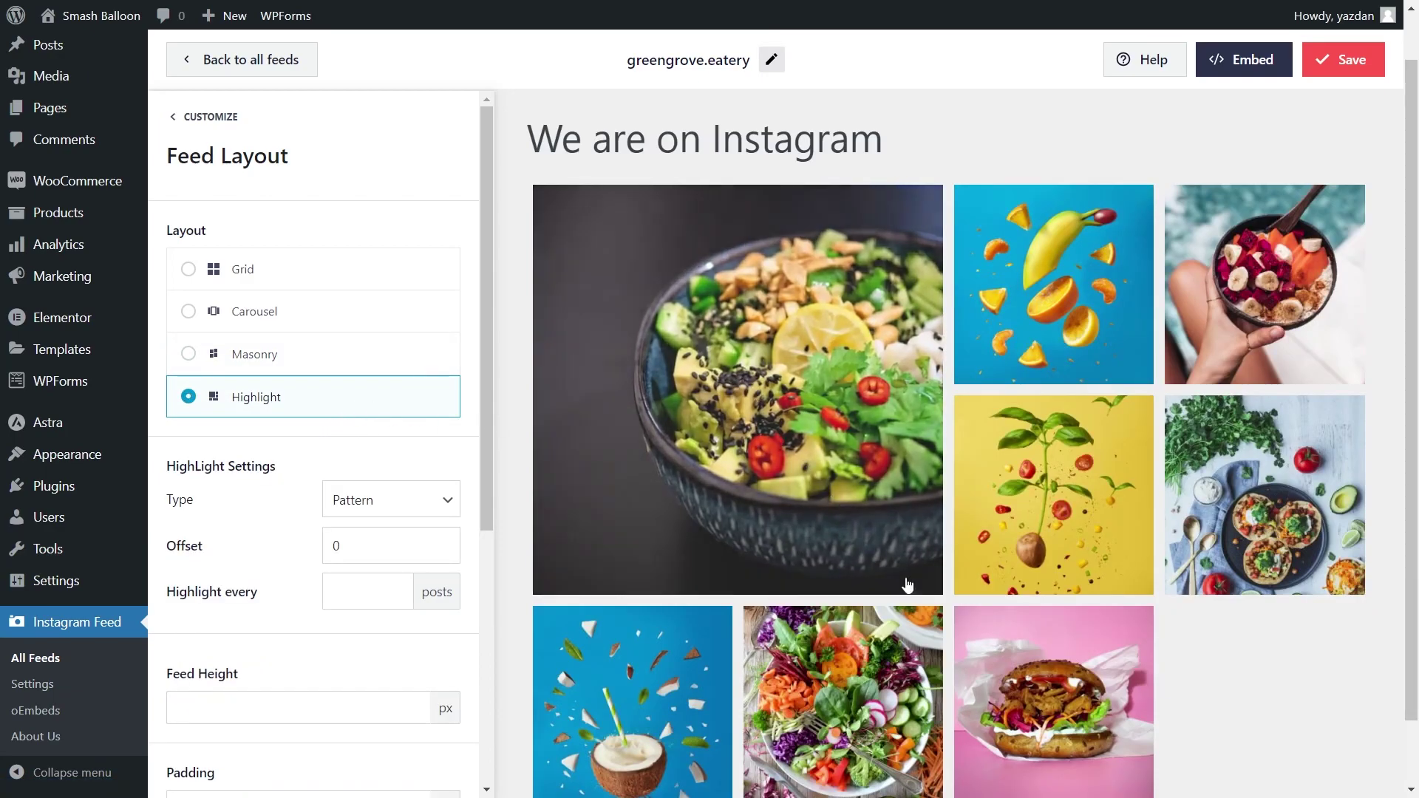
{"action": "left_click", "coordinate": [326, 282]}
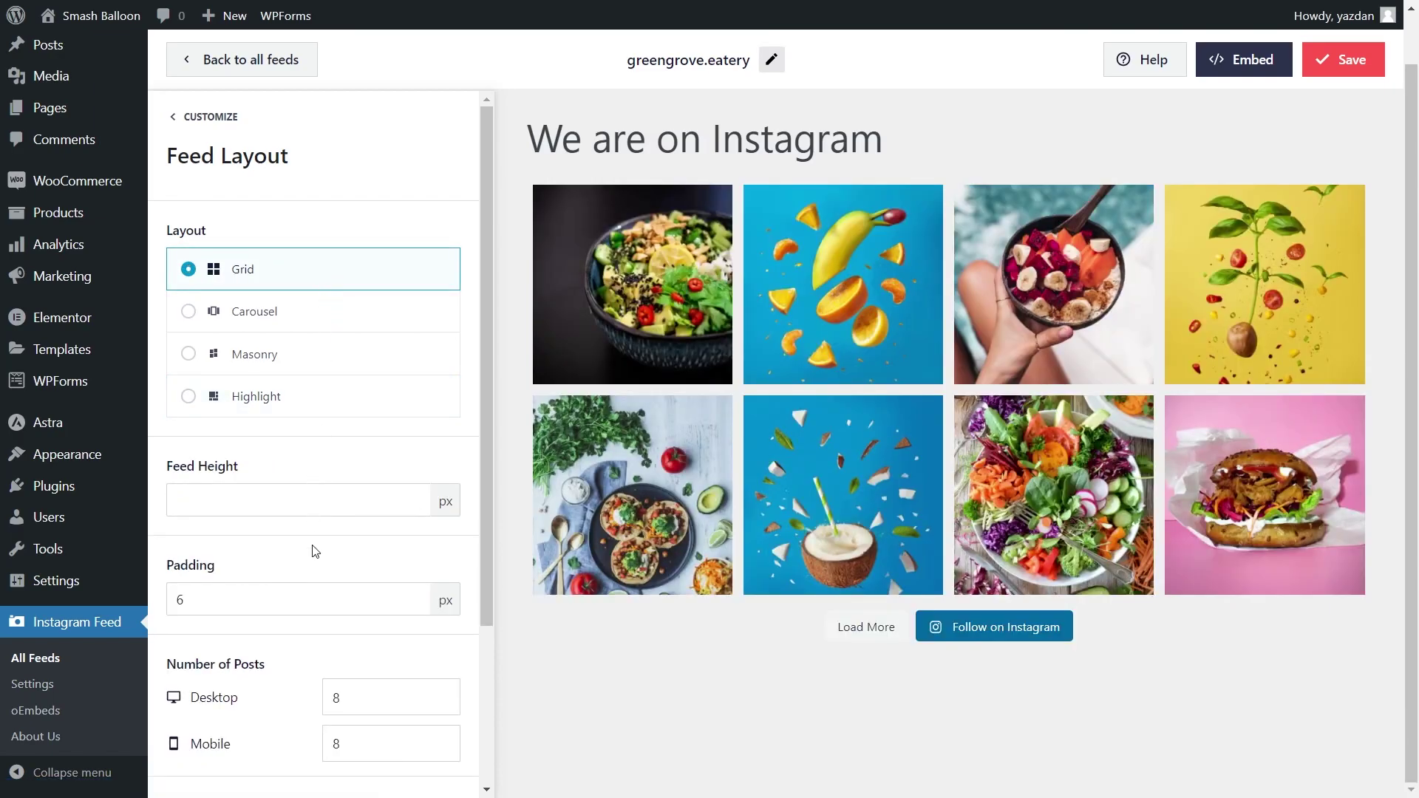
- Change Number of Posts Desktop to 9 and Columns Desktop to 3, then save
{"action": "scroll", "coordinate": [303, 549], "scroll_direction": "down", "scroll_amount": 3}
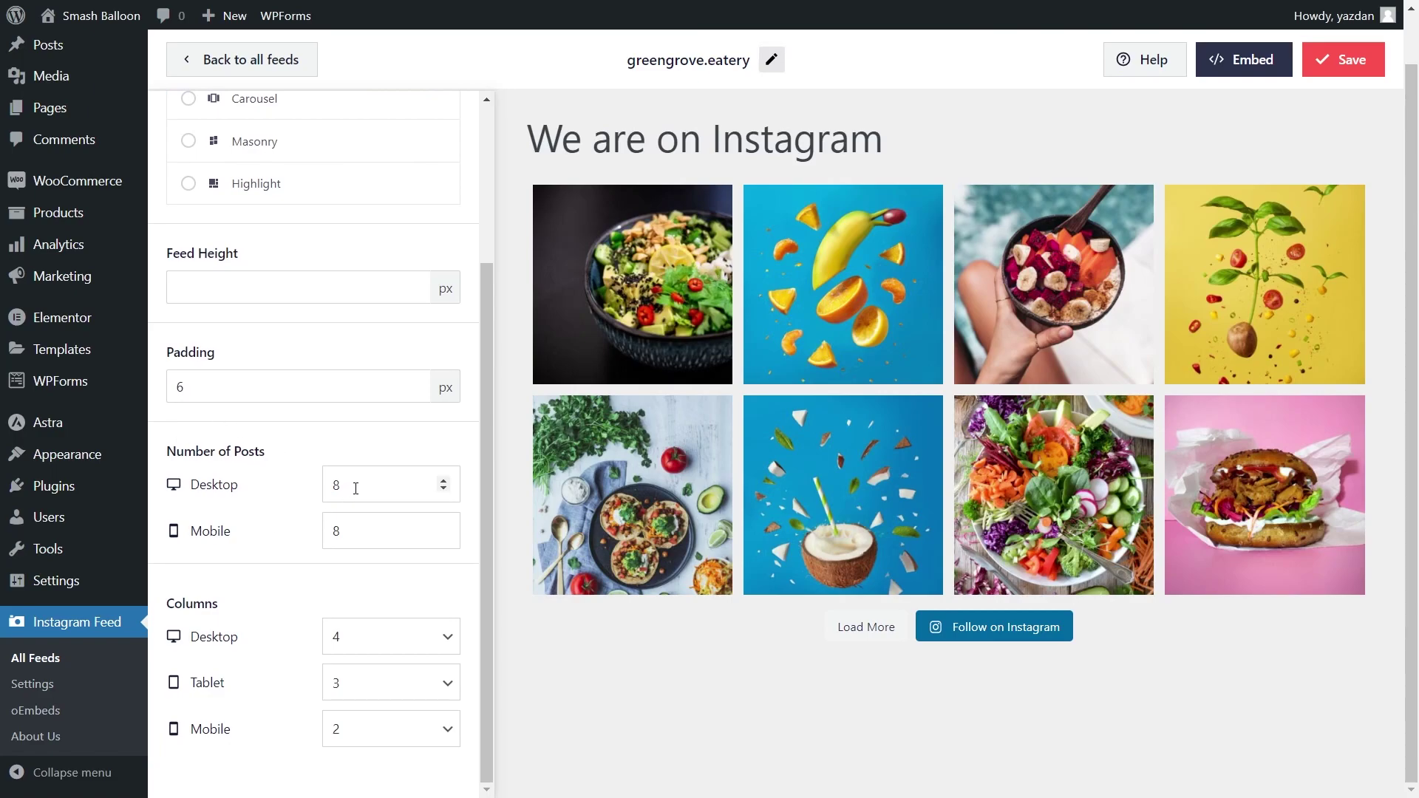
{"action": "left_click_drag", "start_coordinate": [356, 489], "coordinate": [335, 486]}
{"action": "type", "text": "9"}
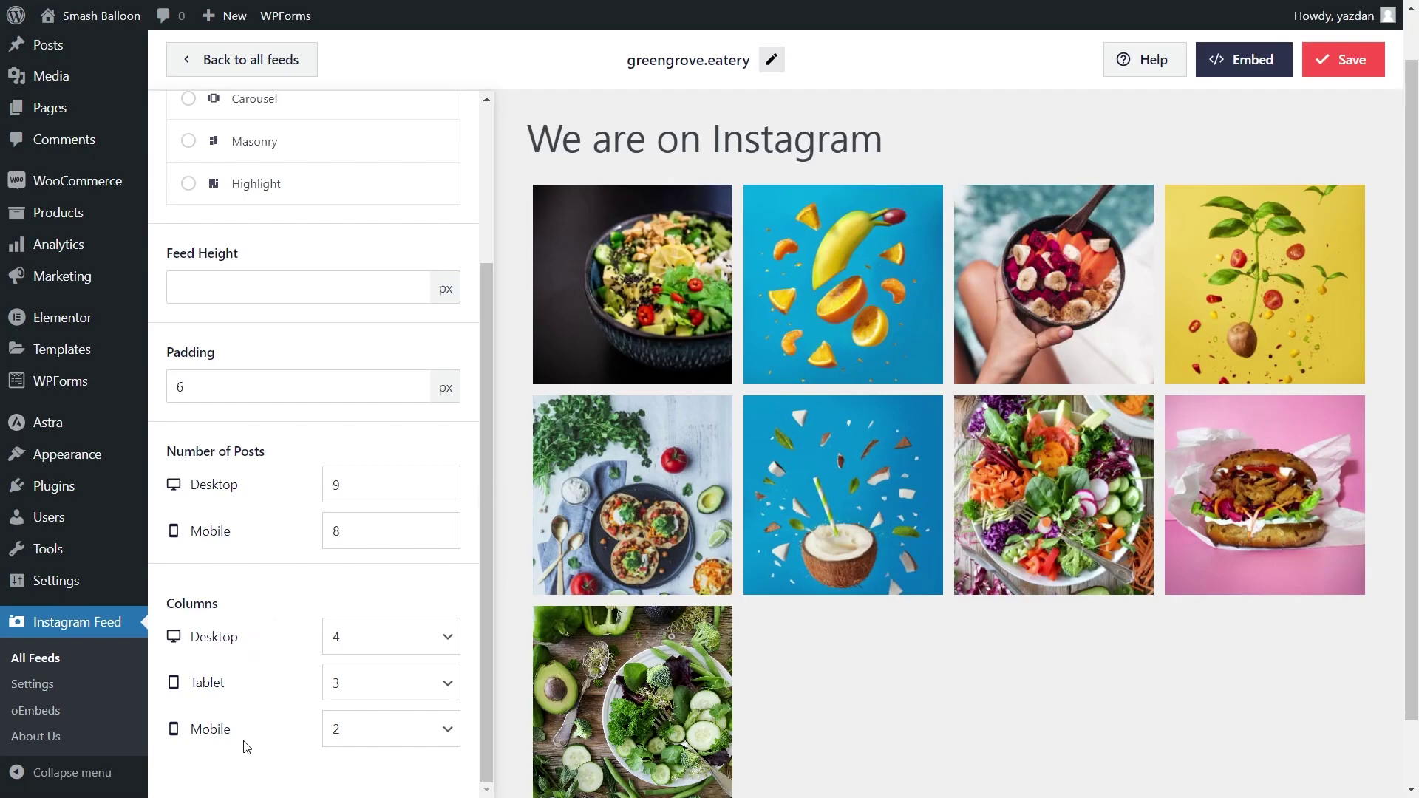
{"action": "left_click", "coordinate": [392, 650]}
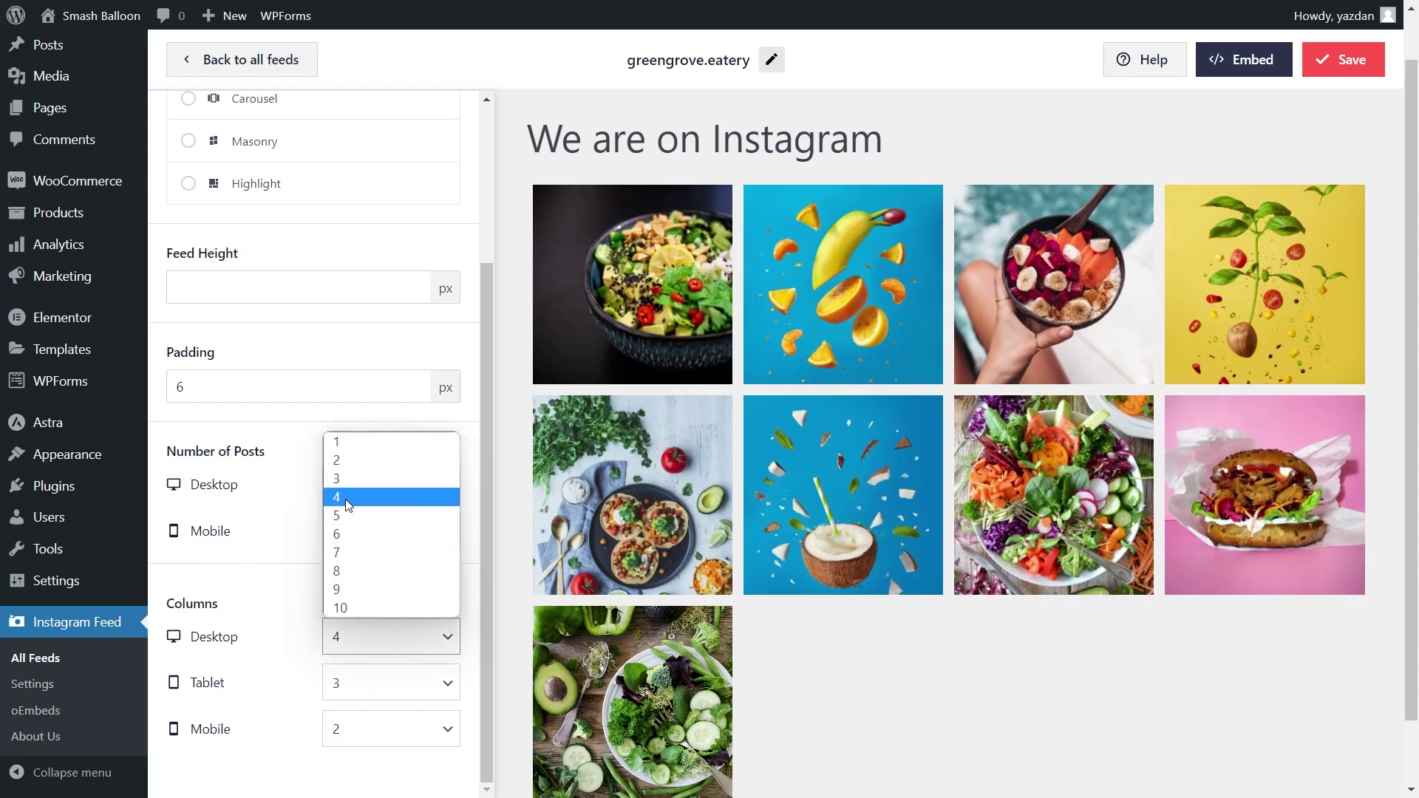
{"action": "left_click", "coordinate": [353, 481]}
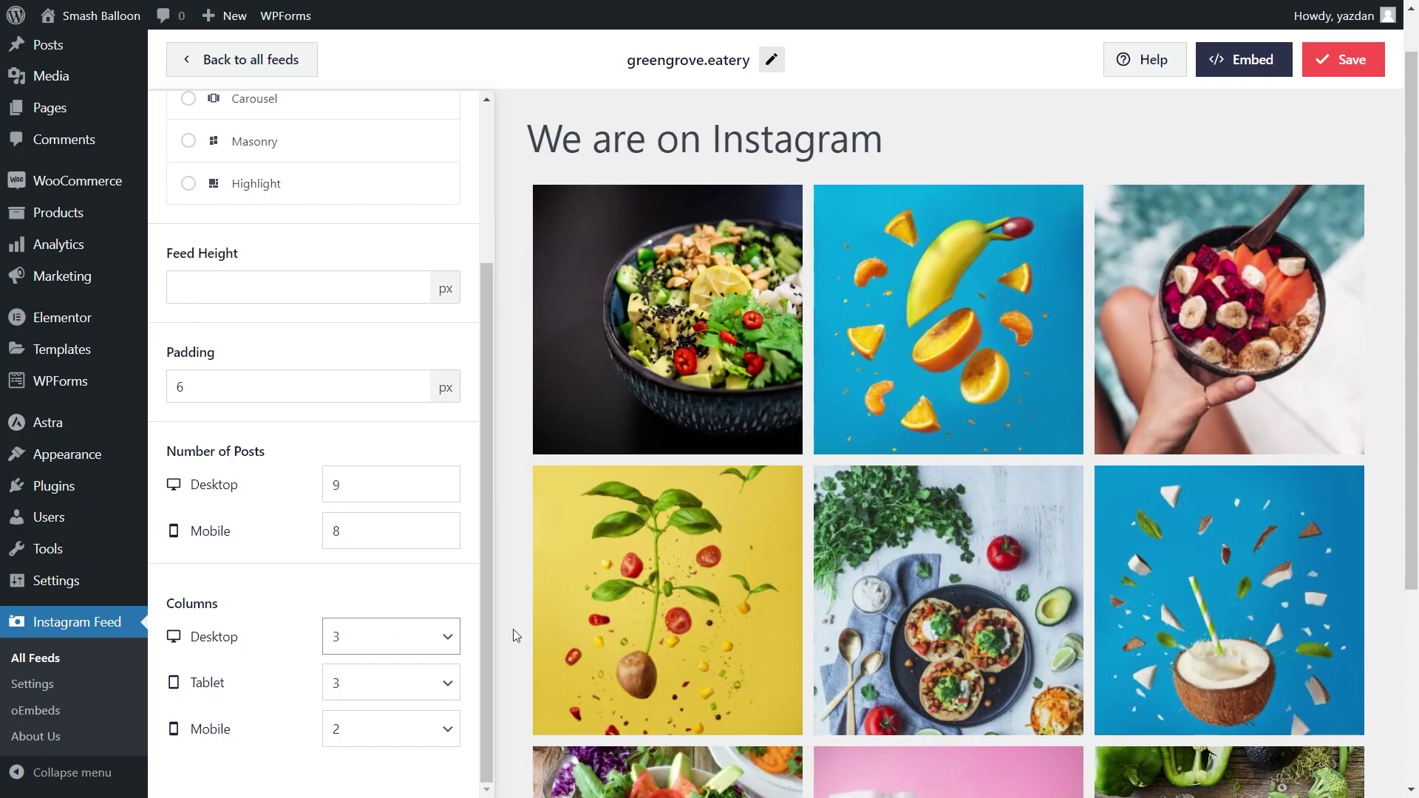
{"action": "left_click", "coordinate": [1342, 58]}
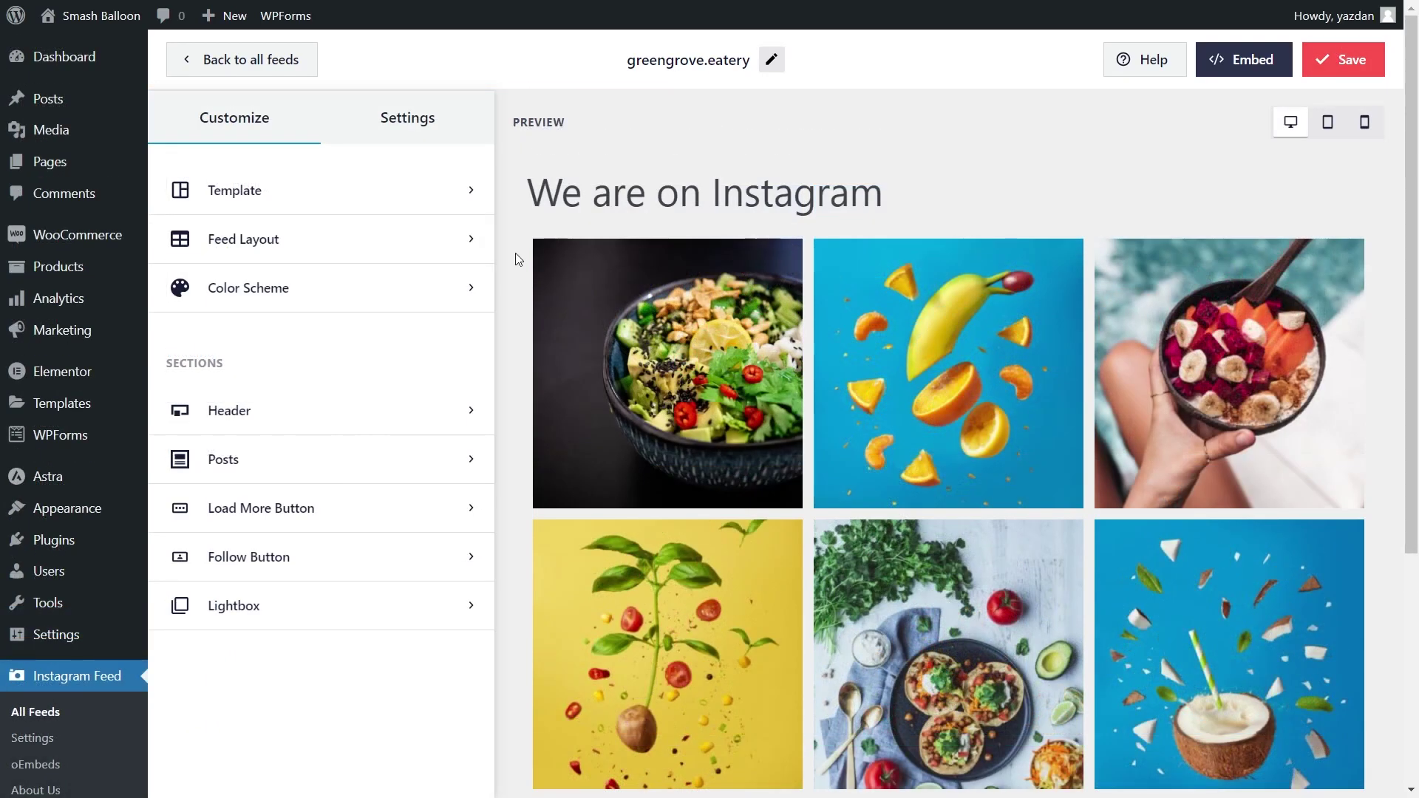
{"action": "left_click", "coordinate": [366, 288]}
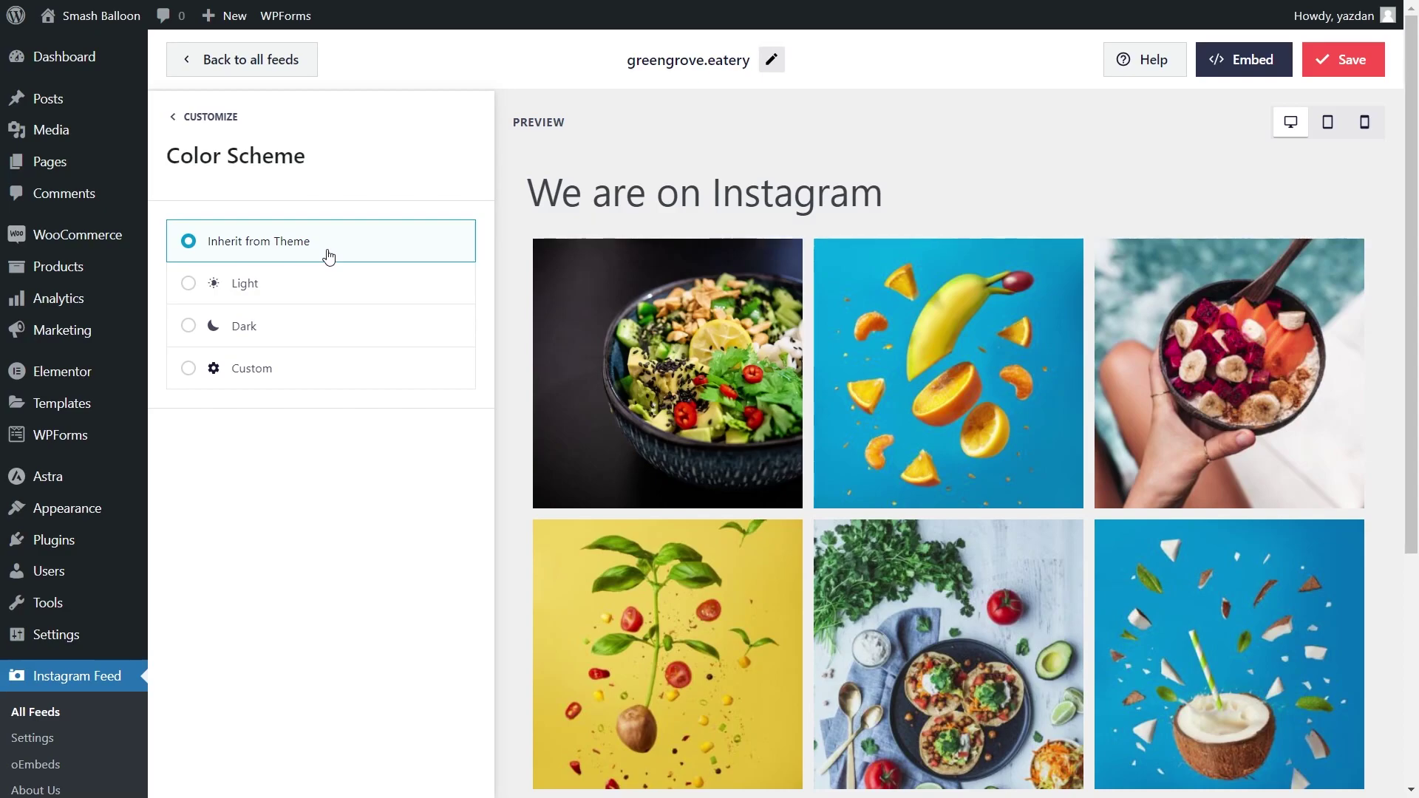
{"action": "left_click", "coordinate": [299, 287]}
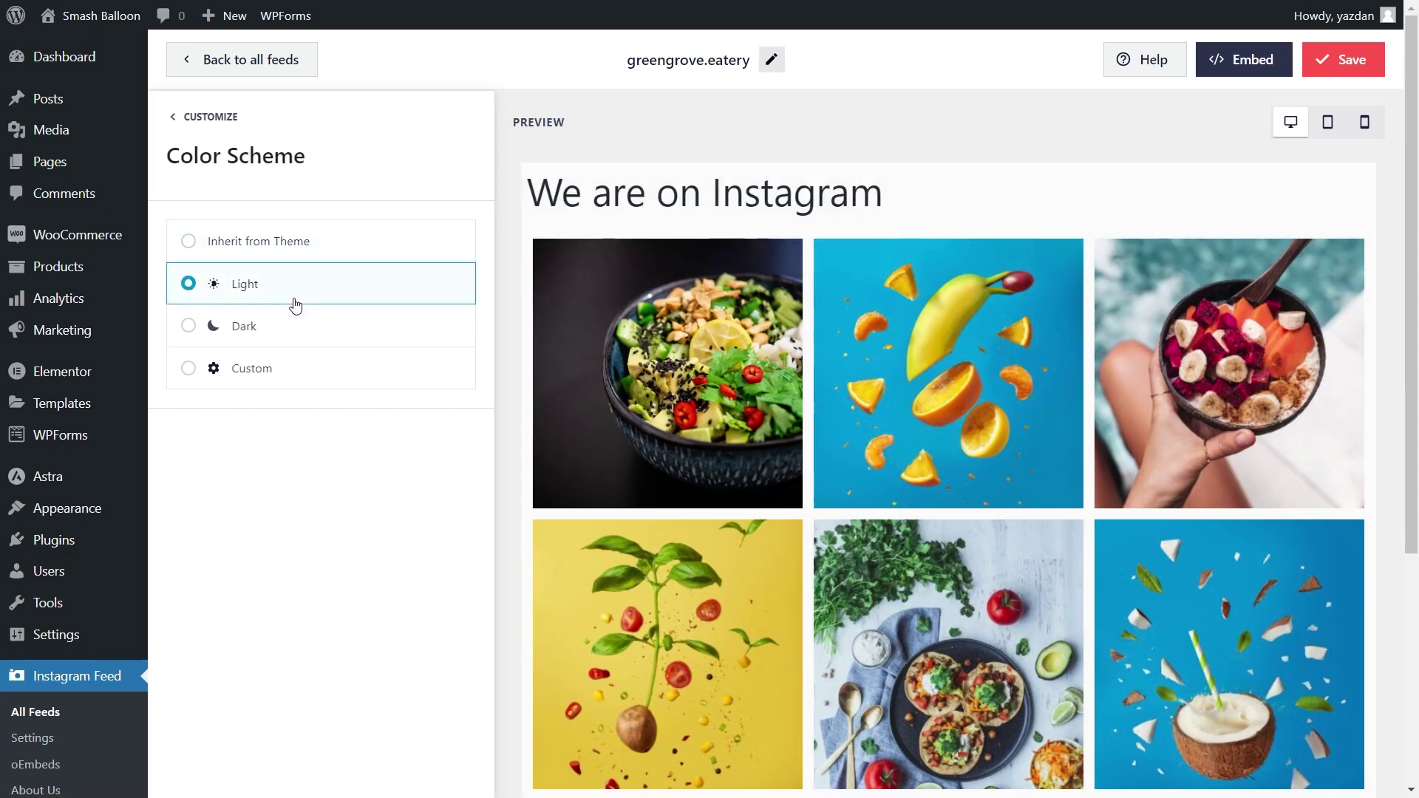
{"action": "left_click", "coordinate": [287, 326]}
{"action": "left_click", "coordinate": [273, 369]}
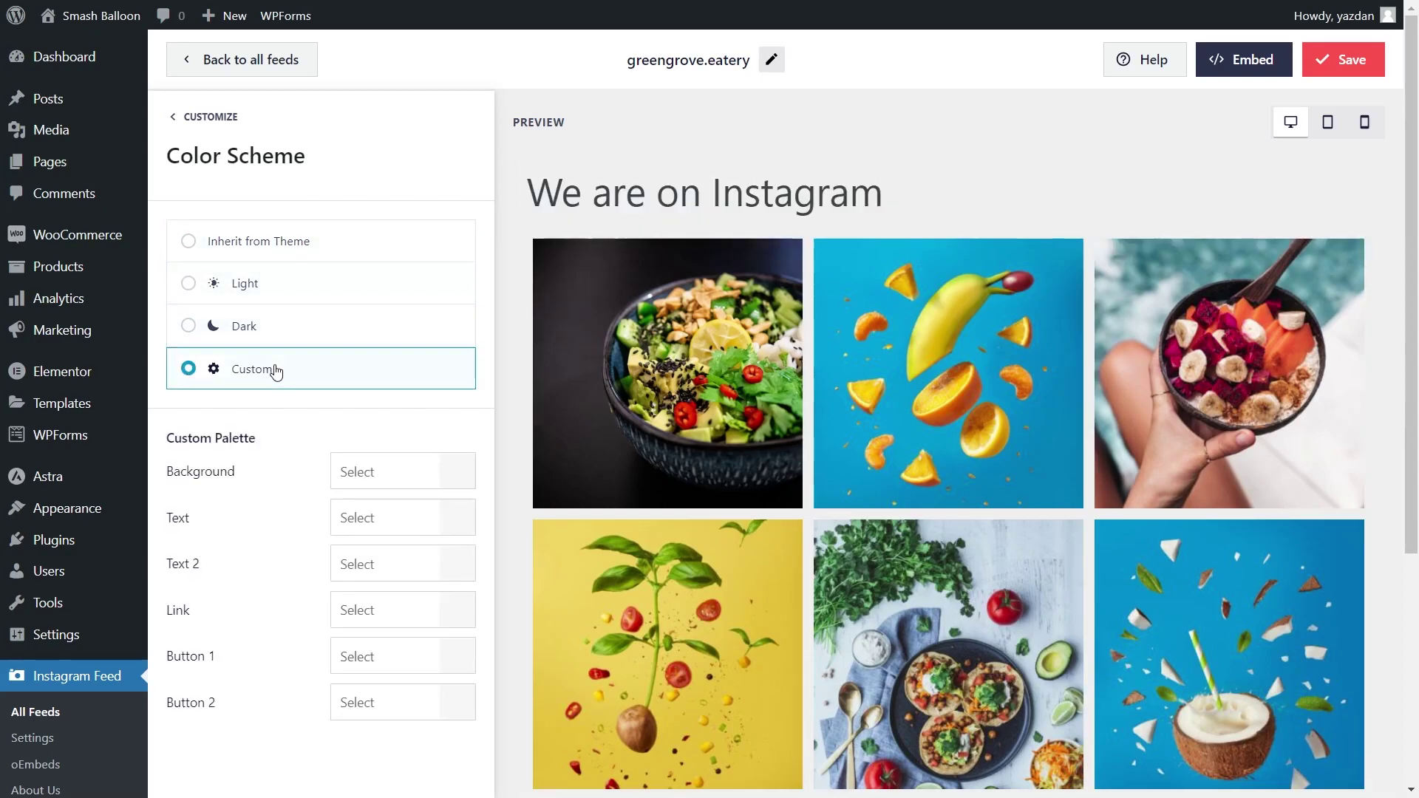
{"action": "left_click", "coordinate": [456, 481]}
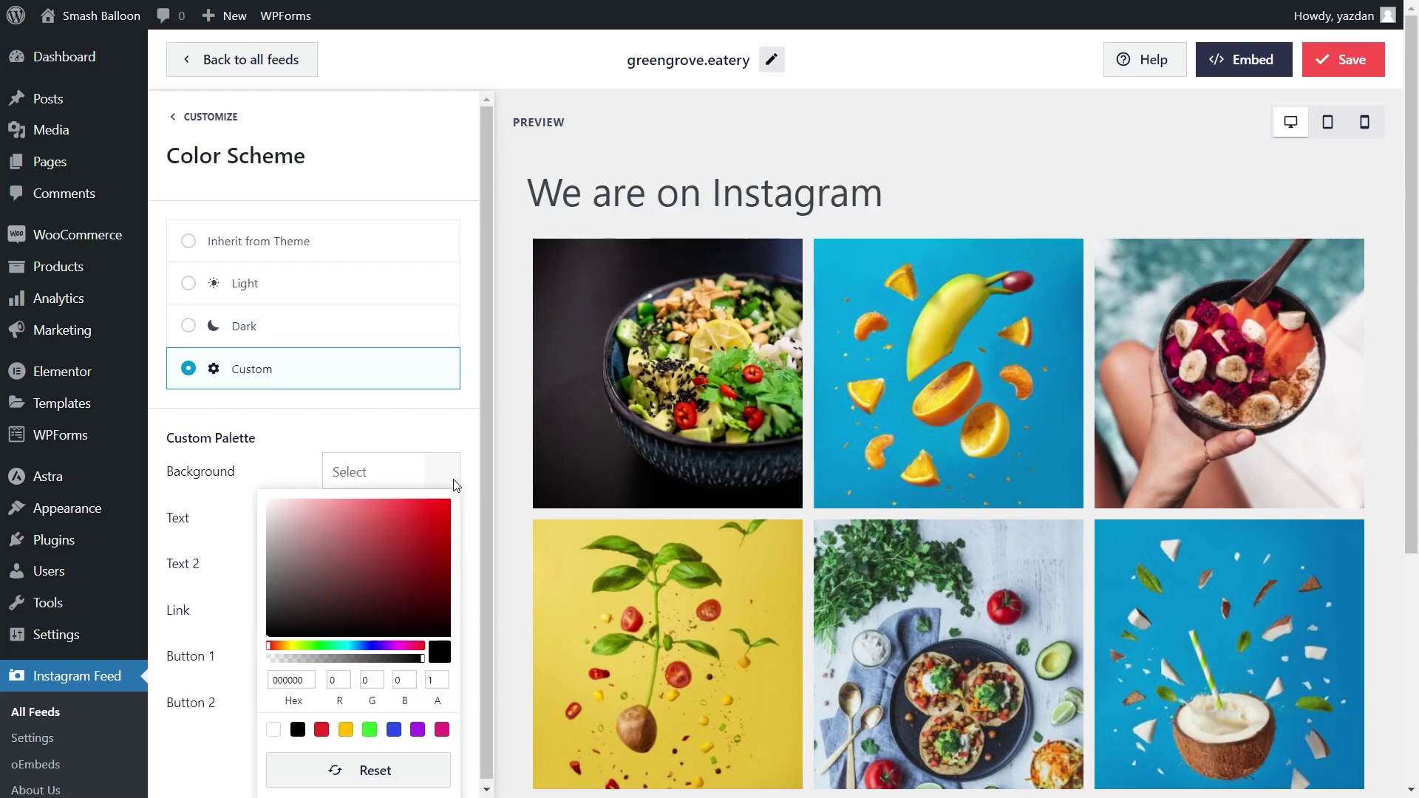
{"action": "left_click", "coordinate": [321, 733]}
{"action": "left_click", "coordinate": [345, 733]}
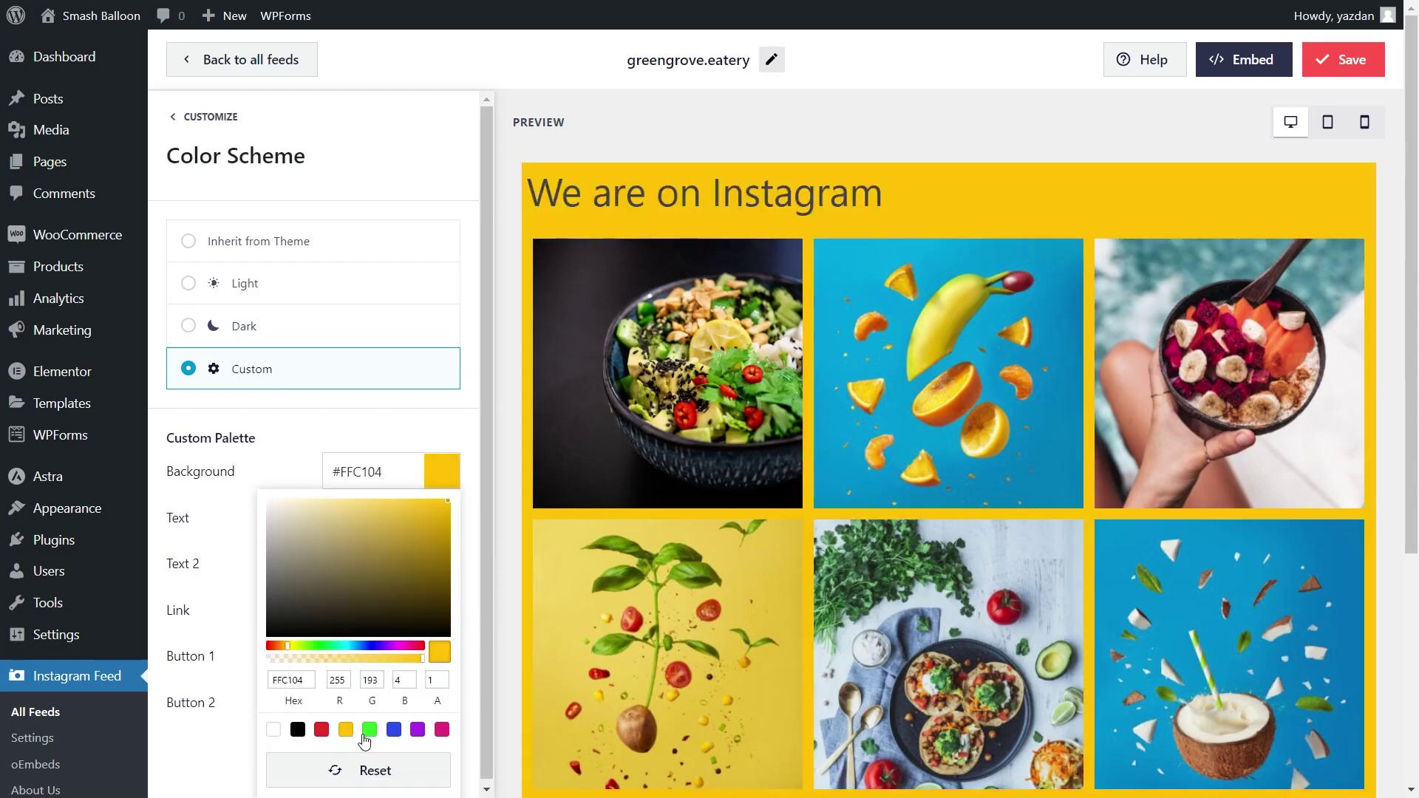
{"action": "left_click", "coordinate": [368, 733]}
{"action": "left_click", "coordinate": [292, 252]}
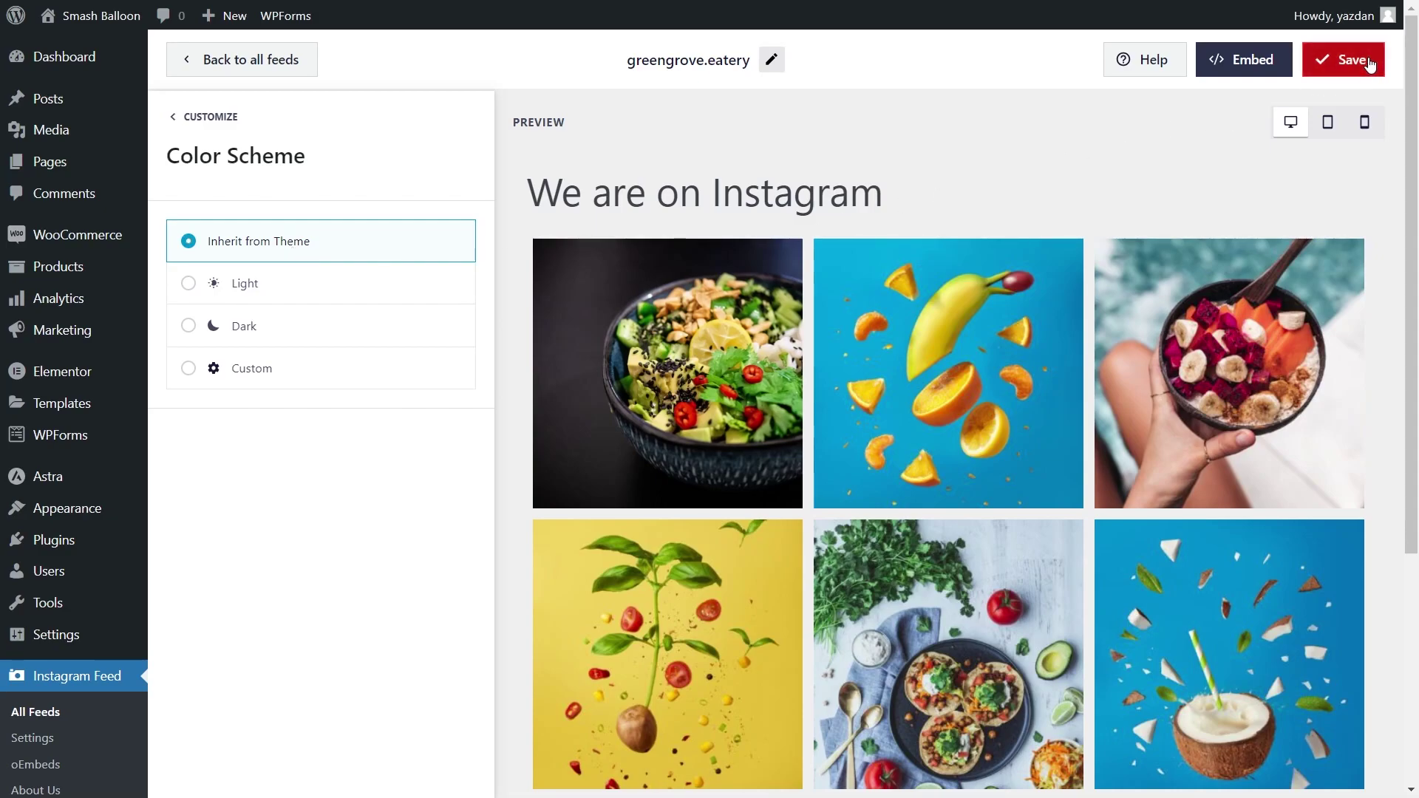
{"action": "left_click", "coordinate": [1367, 62]}
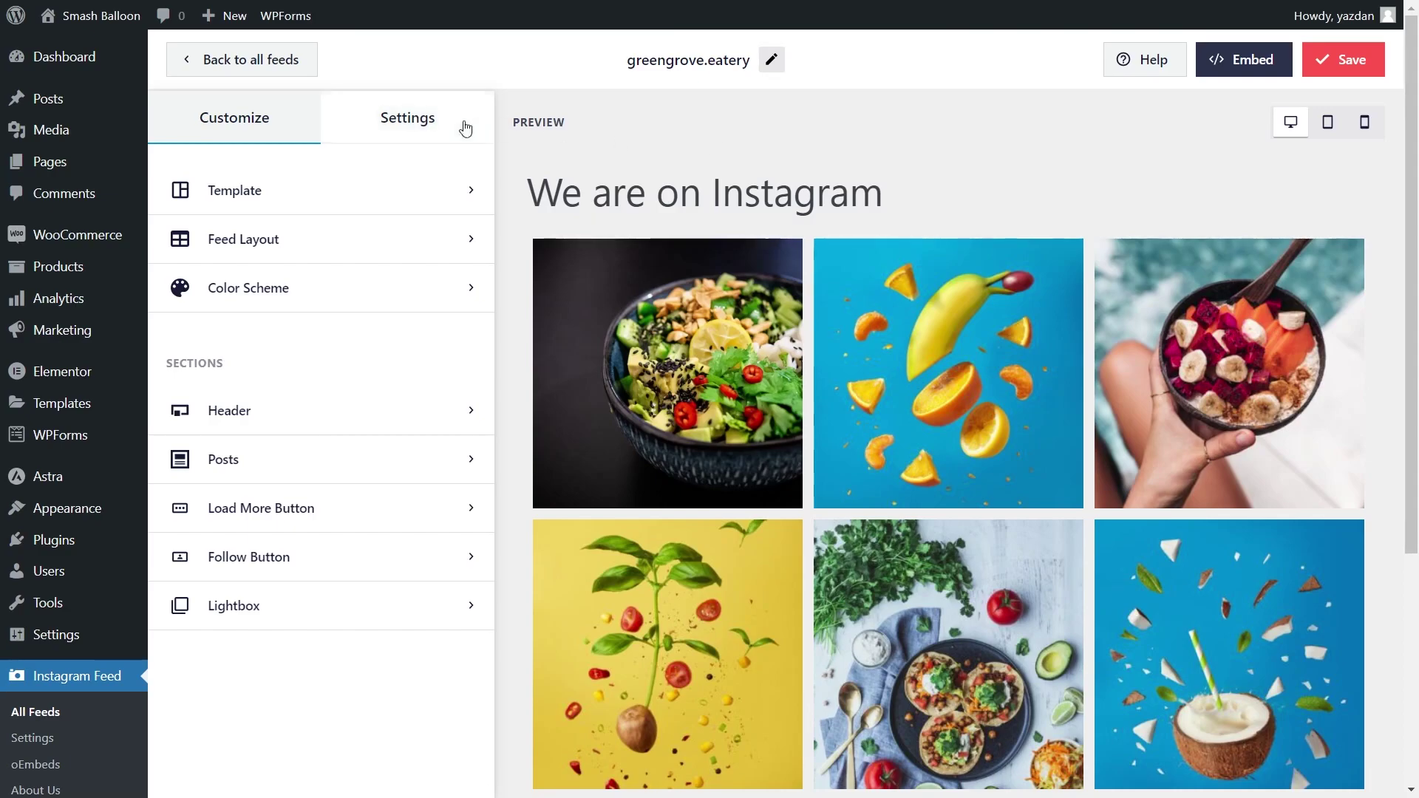
{"action": "left_click", "coordinate": [415, 124]}
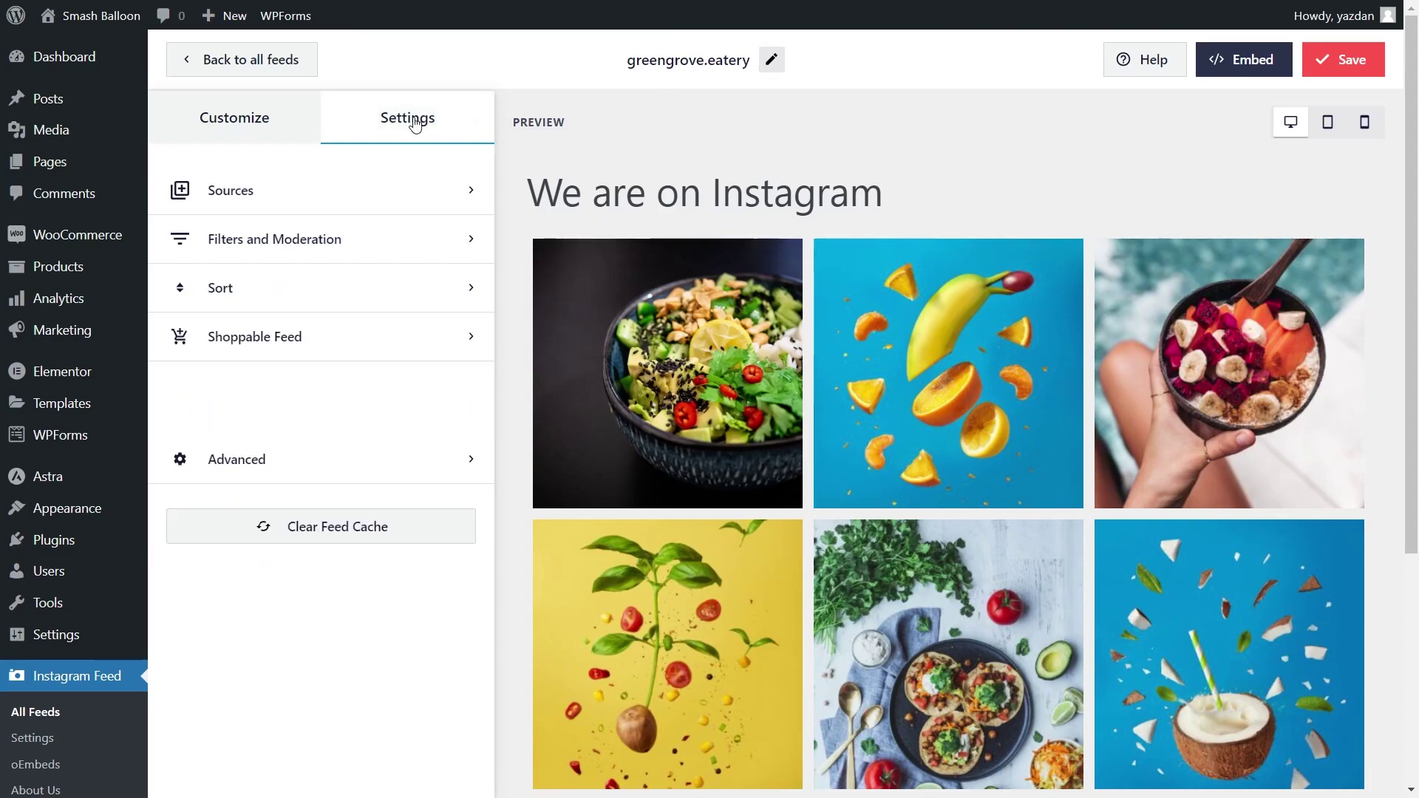
{"action": "left_click", "coordinate": [342, 238]}
{"action": "left_click", "coordinate": [340, 235]}
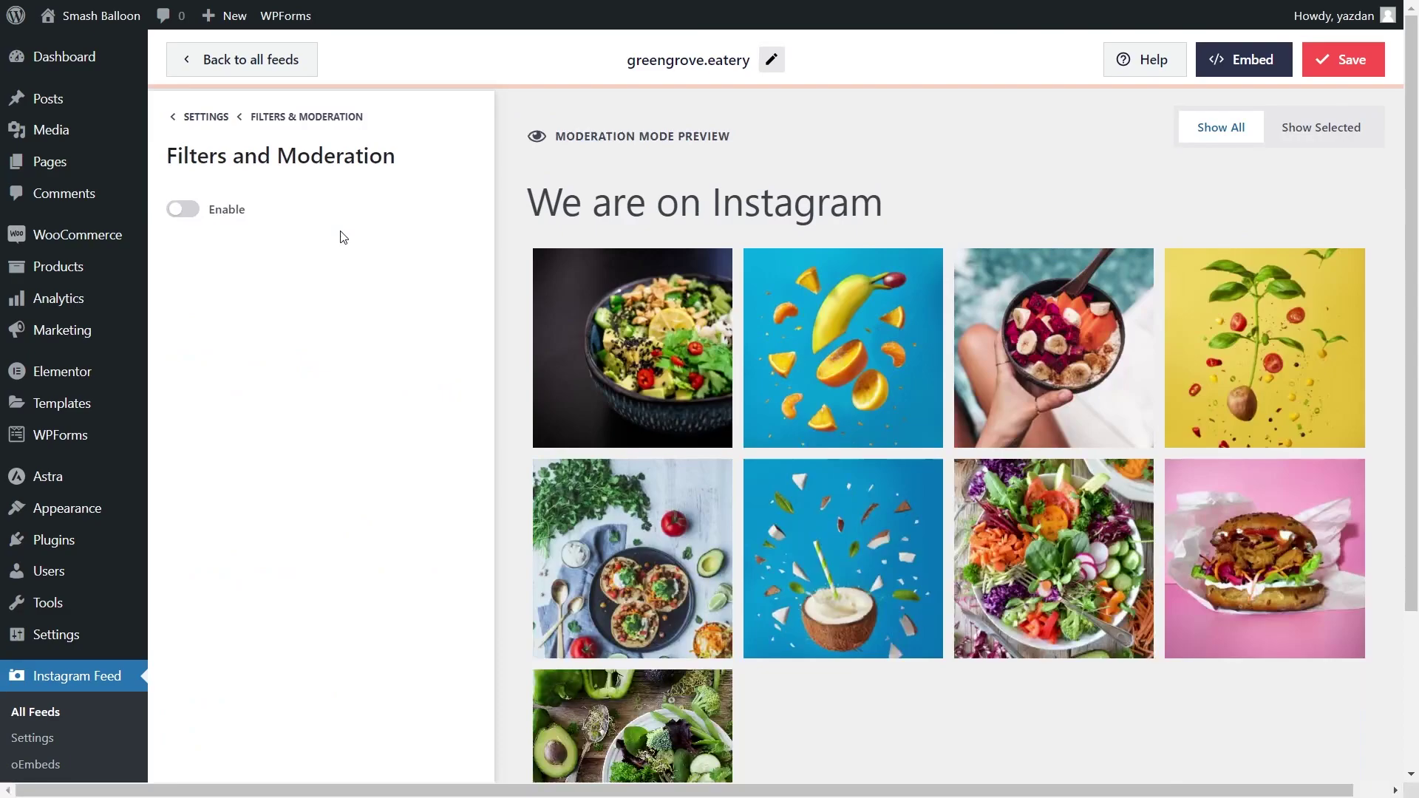
{"action": "left_click", "coordinate": [185, 210]}
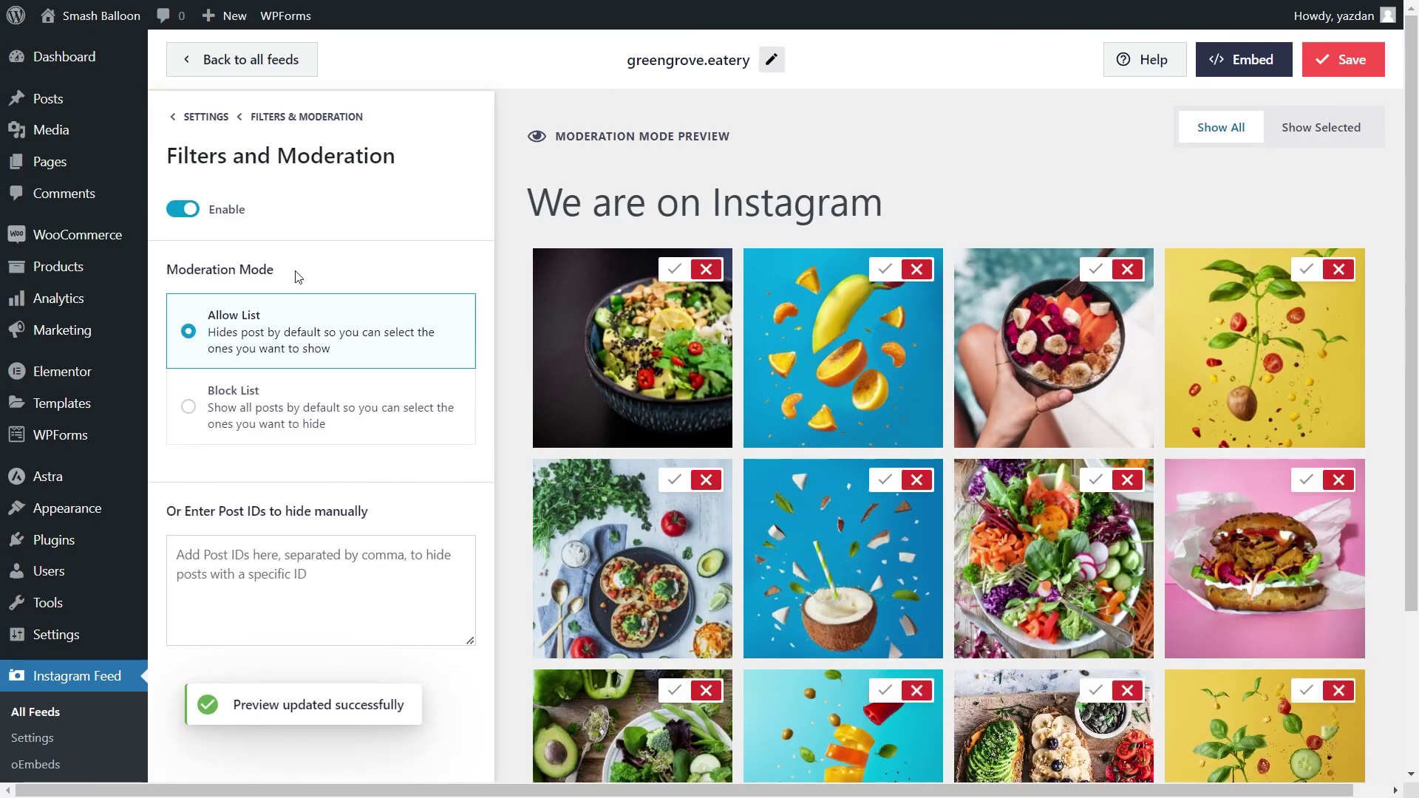
{"action": "left_click", "coordinate": [291, 410]}
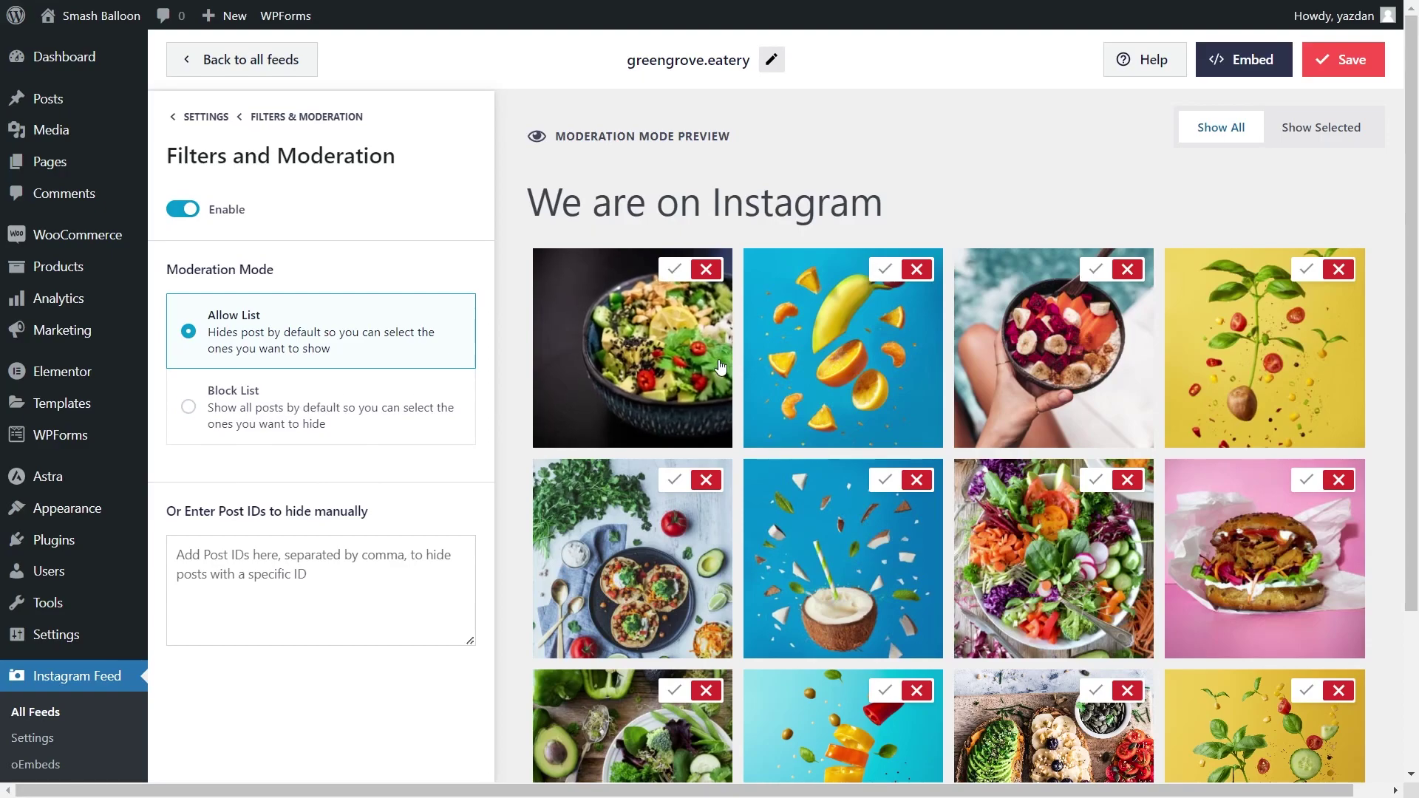
{"action": "left_click", "coordinate": [174, 215]}
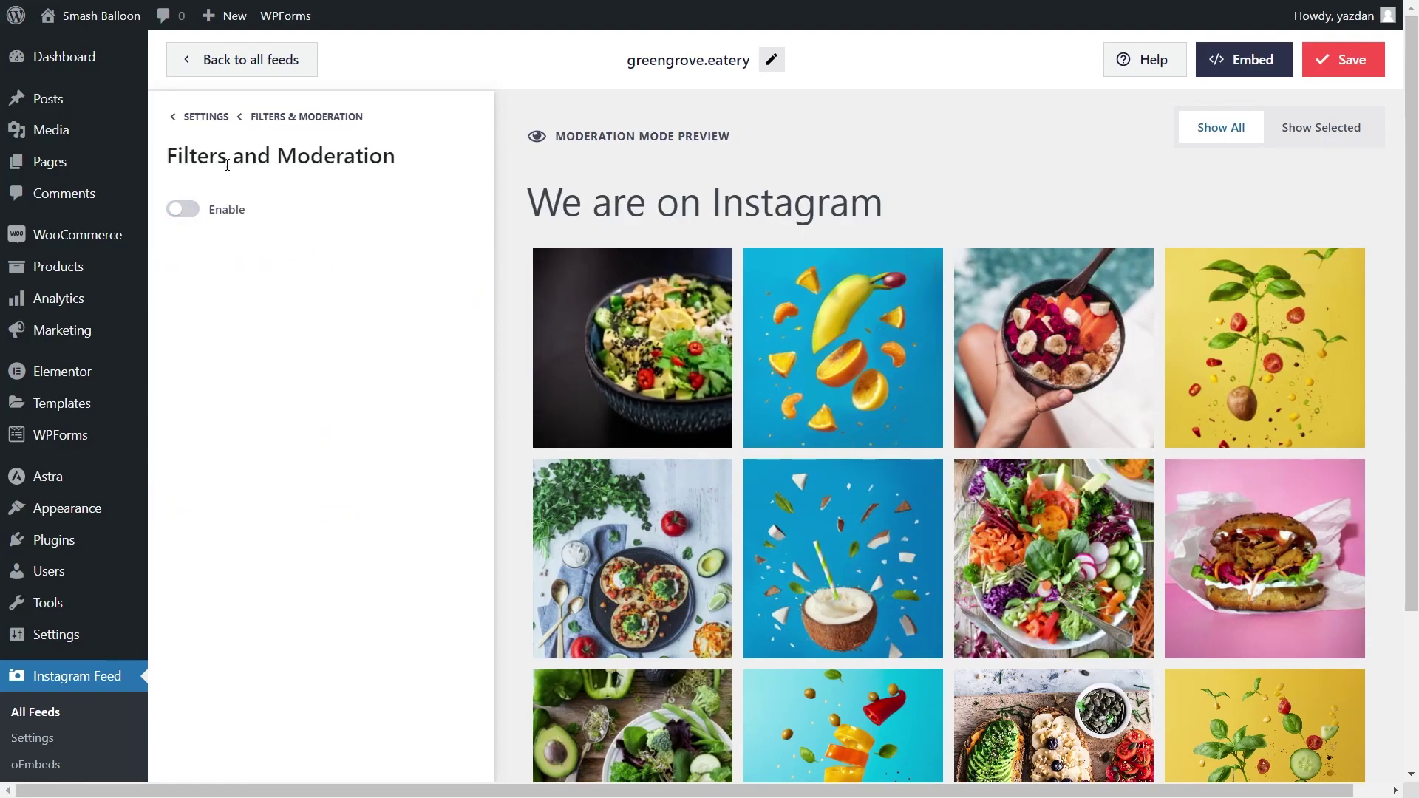
{"action": "left_click", "coordinate": [280, 126]}
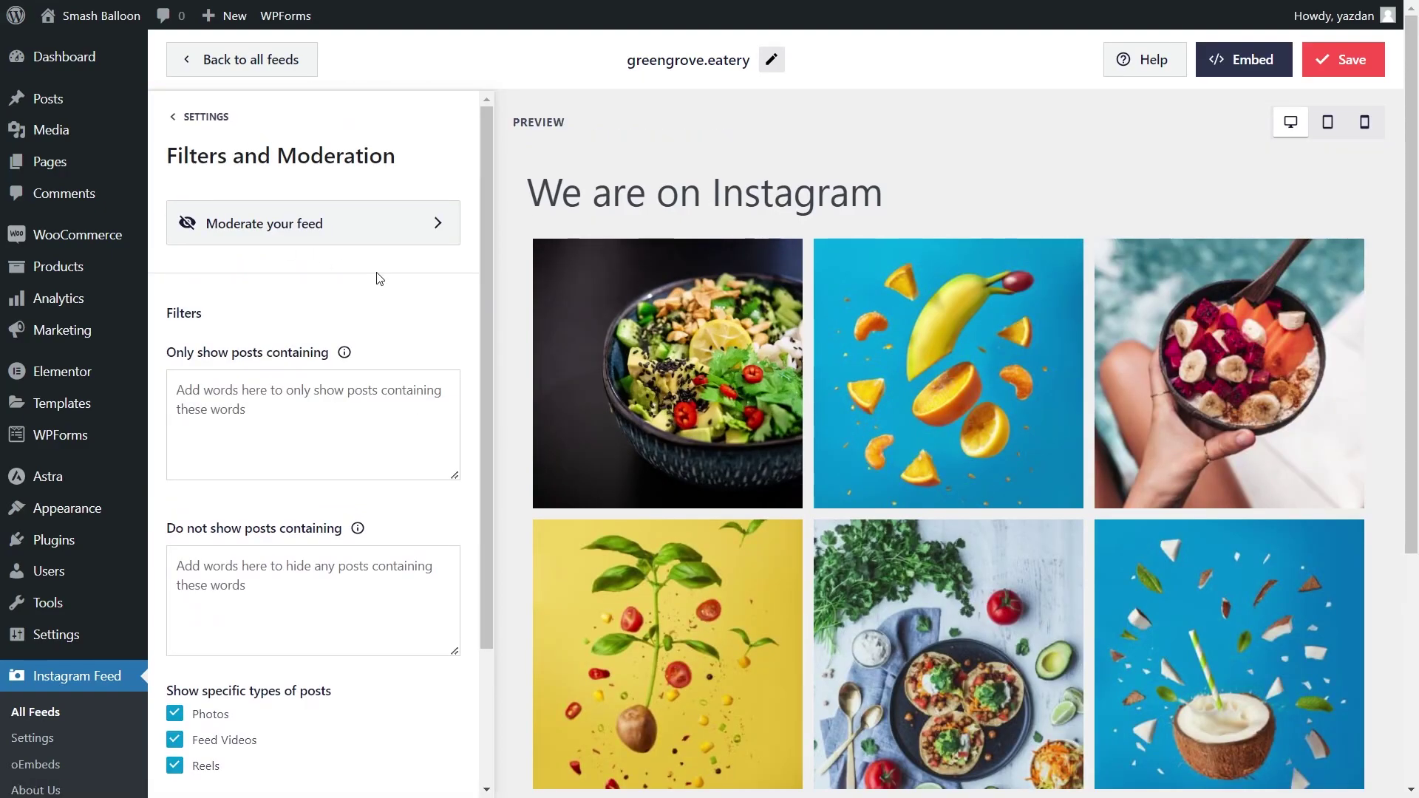
{"action": "scroll", "coordinate": [377, 279], "scroll_direction": "down", "scroll_amount": 2}
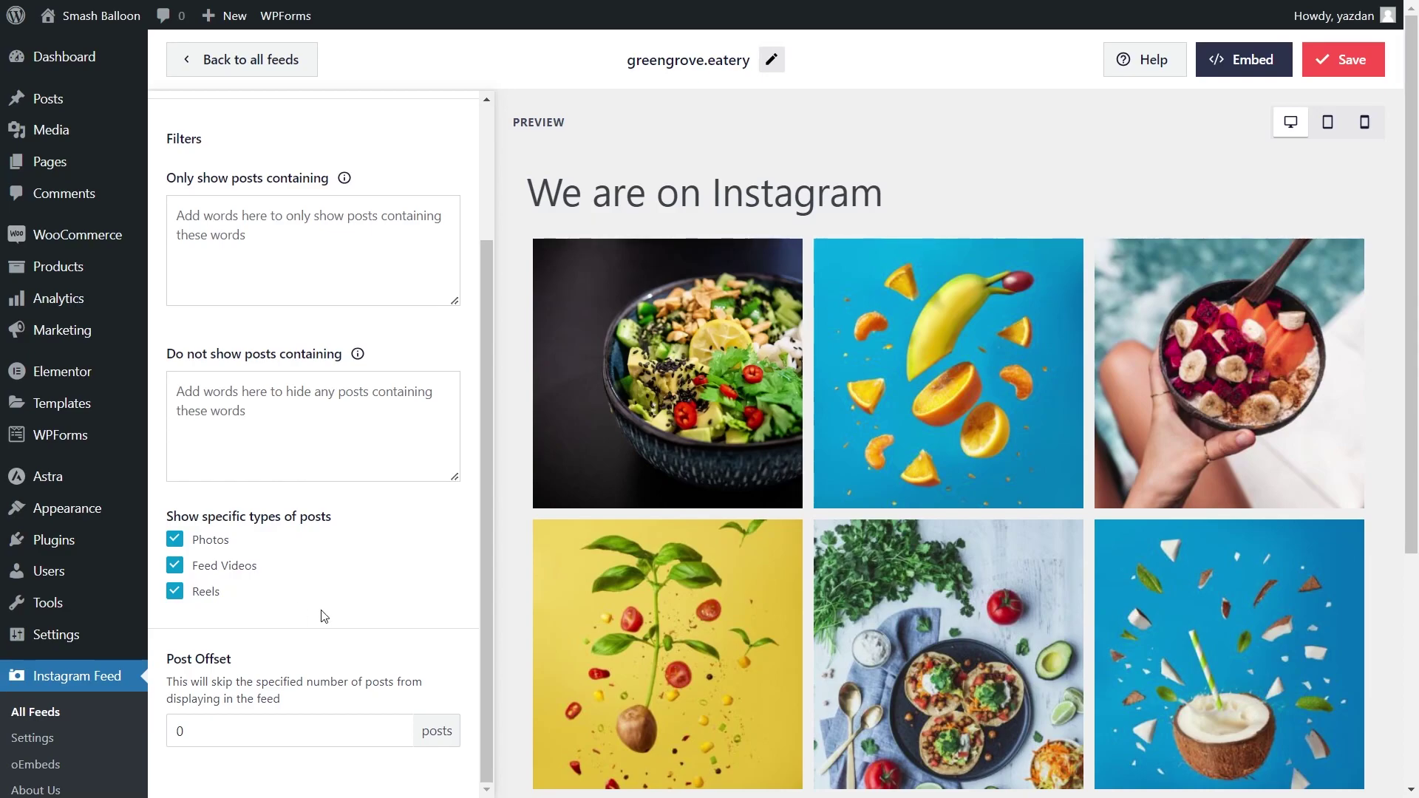
{"action": "left_click", "coordinate": [1343, 60]}
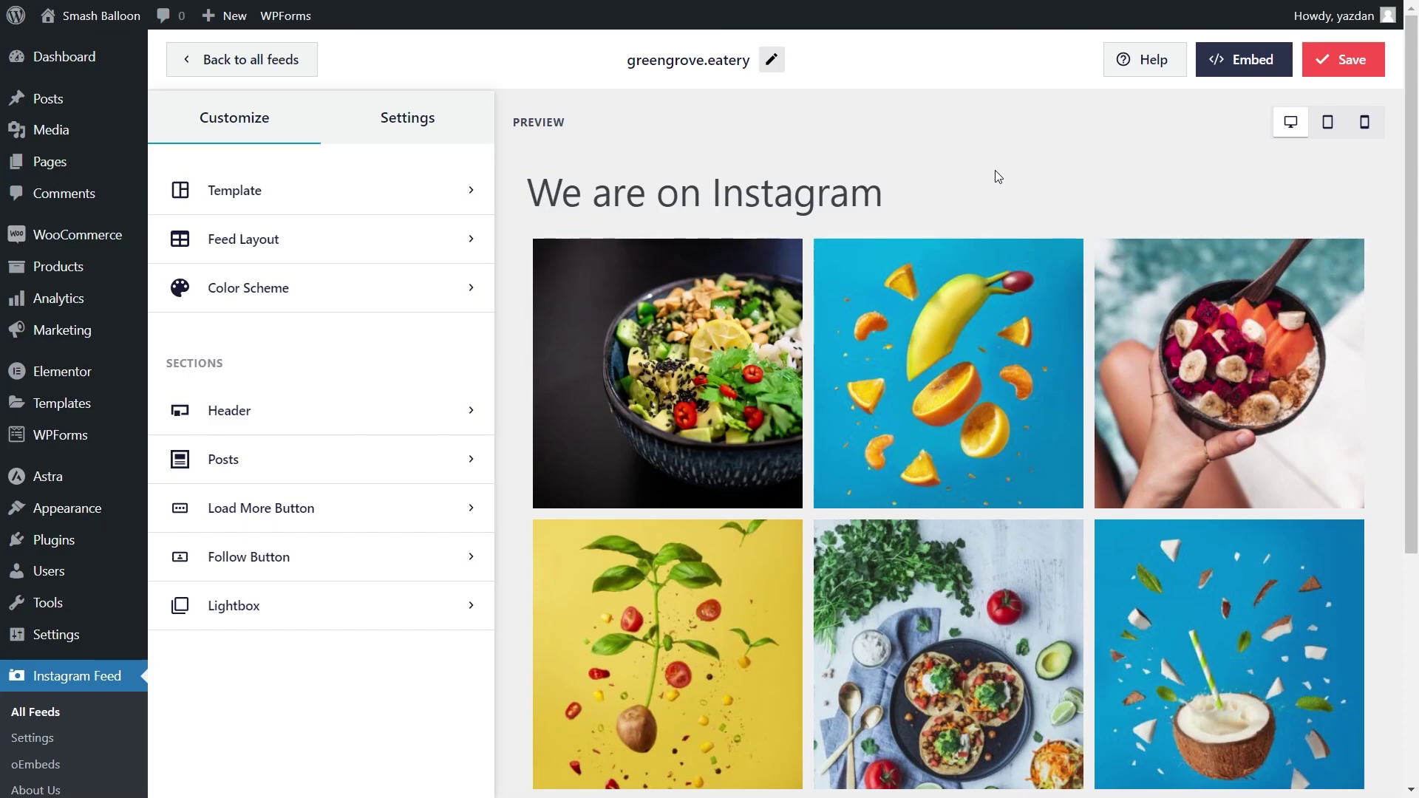
- Copy the [instagram-feed feed=1] shortcode and add the feed to the Home page via Embed
{"action": "left_click", "coordinate": [1230, 68]}
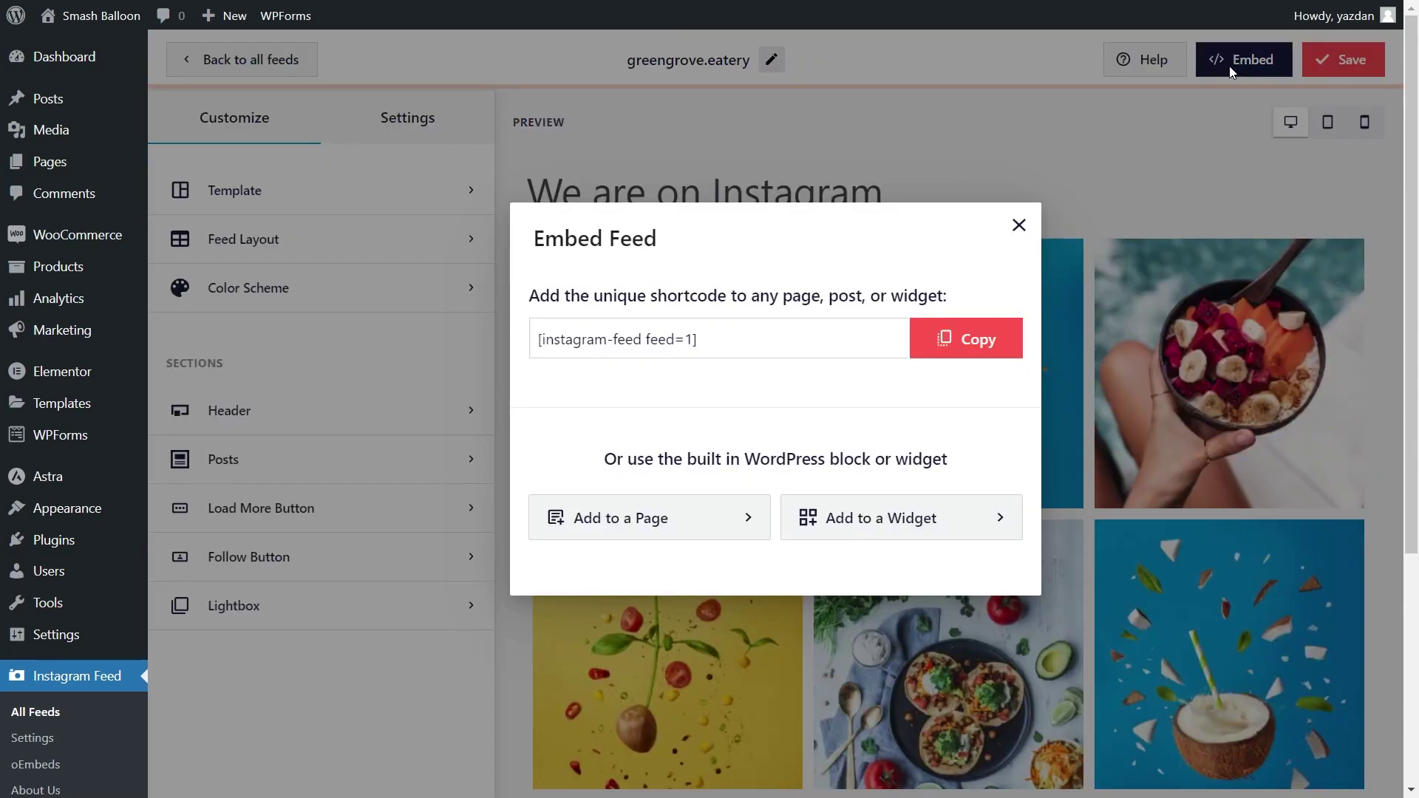
{"action": "left_click", "coordinate": [972, 345]}
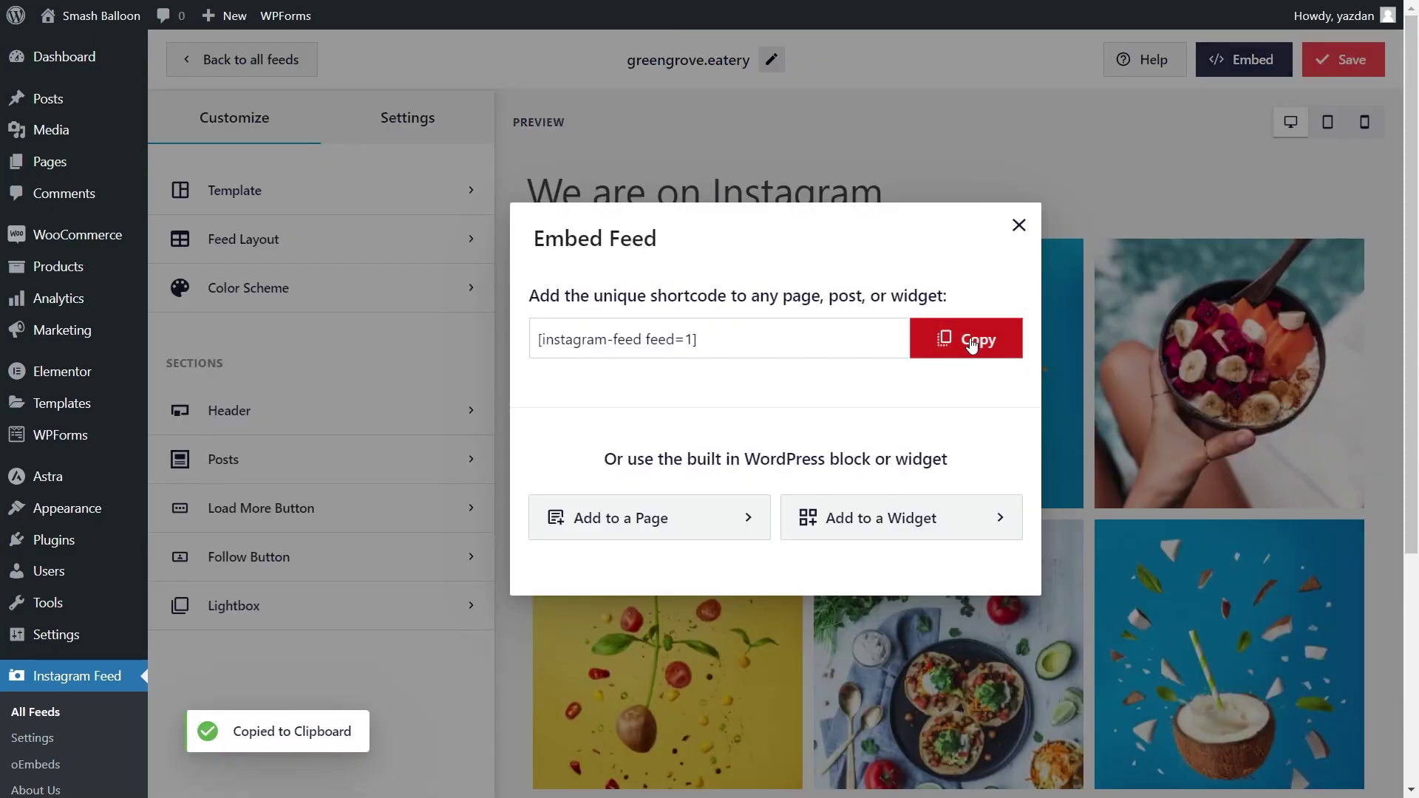
{"action": "left_click", "coordinate": [699, 525]}
{"action": "left_click", "coordinate": [697, 521]}
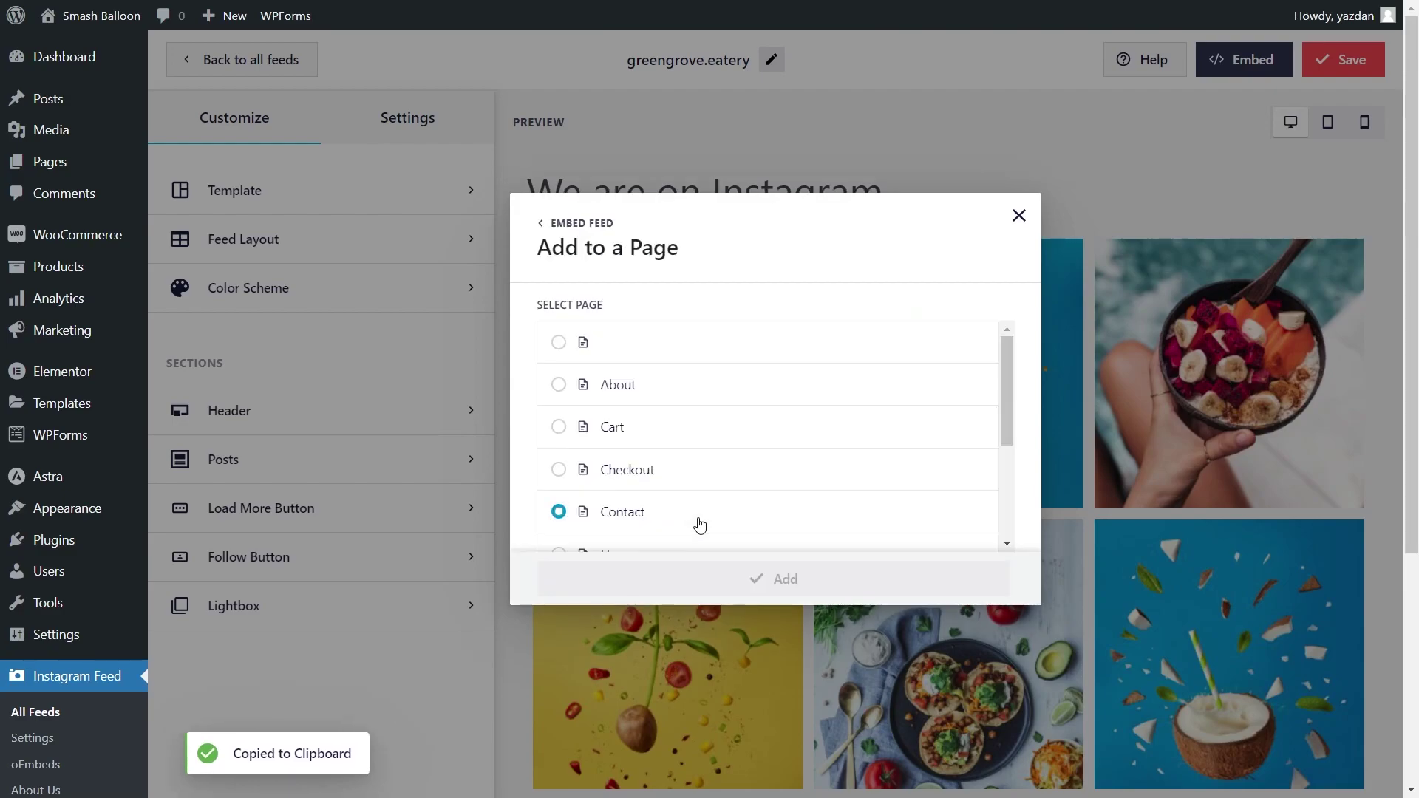
{"action": "left_click", "coordinate": [746, 419]}
{"action": "scroll", "coordinate": [731, 443], "scroll_direction": "down", "scroll_amount": 3}
{"action": "left_click", "coordinate": [651, 379]}
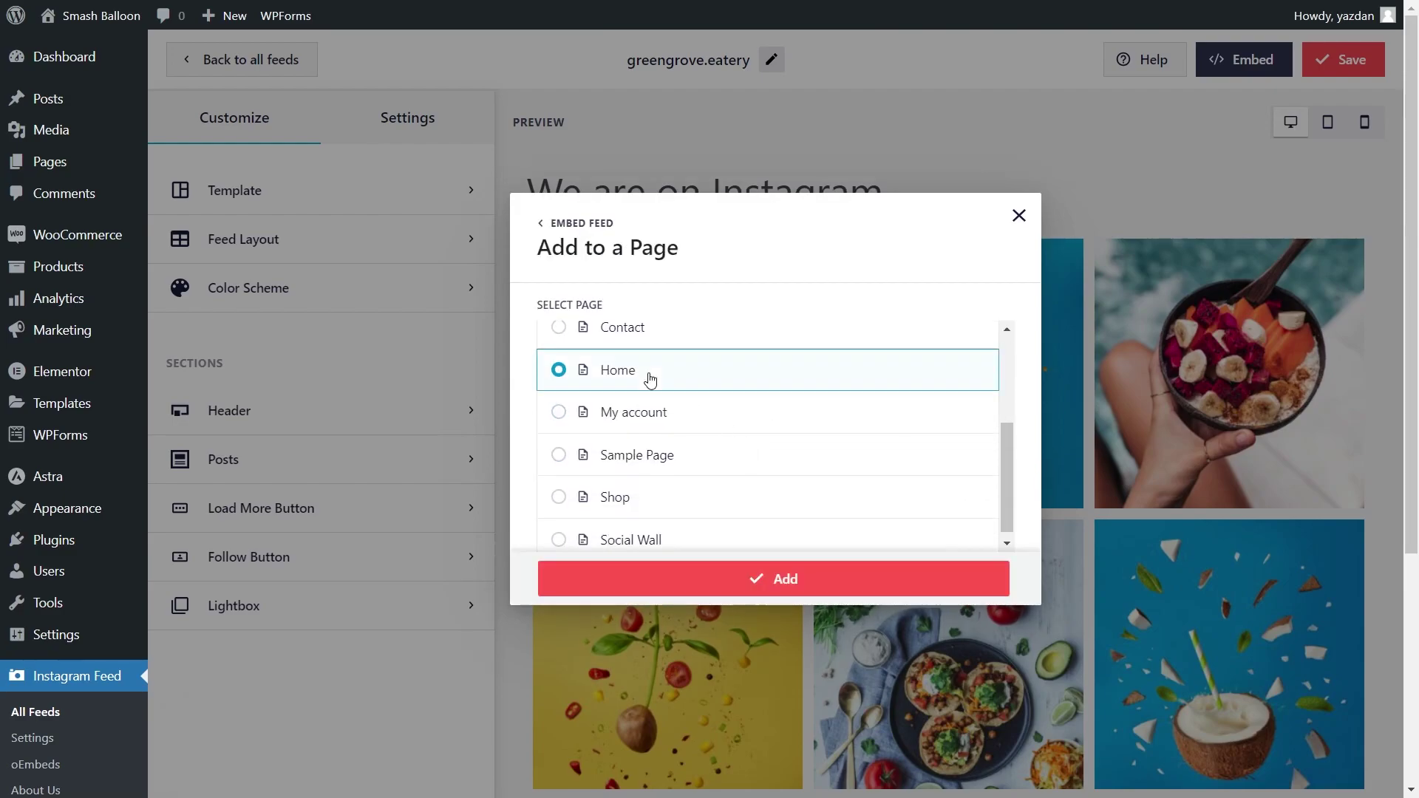
{"action": "left_click", "coordinate": [782, 579]}
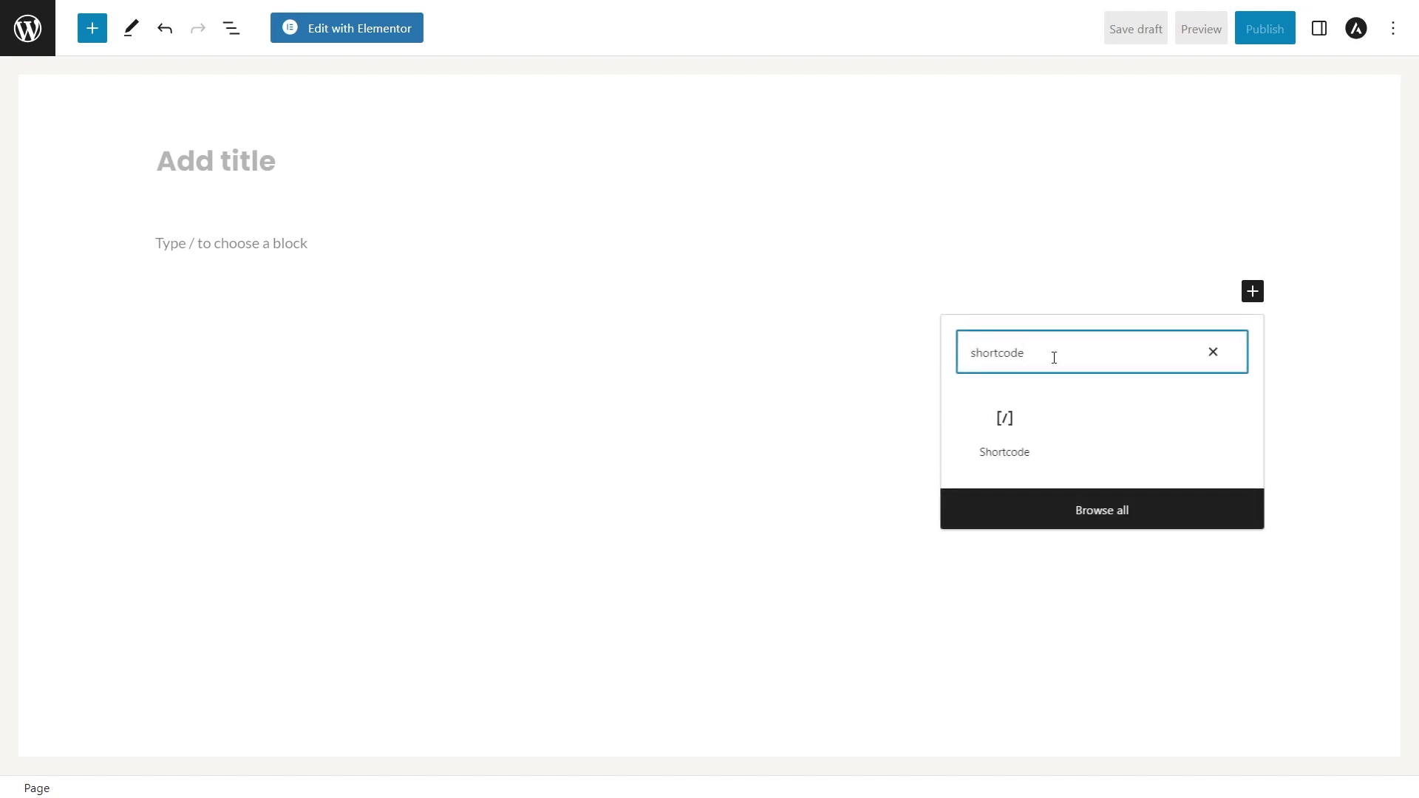
- Insert the Instagram Feed block below the 'We are on Instagram' heading
{"action": "left_click", "coordinate": [1007, 425]}
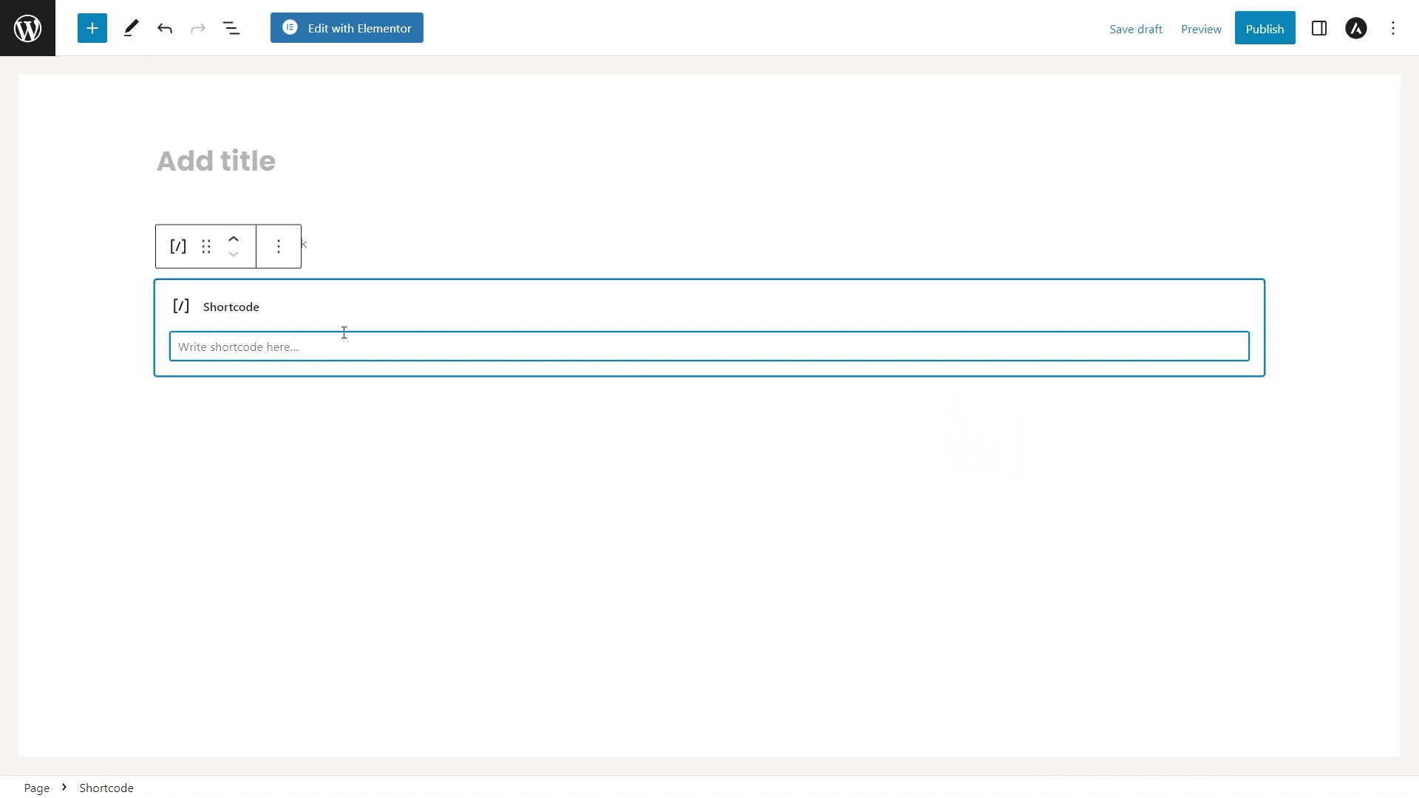
{"action": "key", "text": "ctrl+v"}
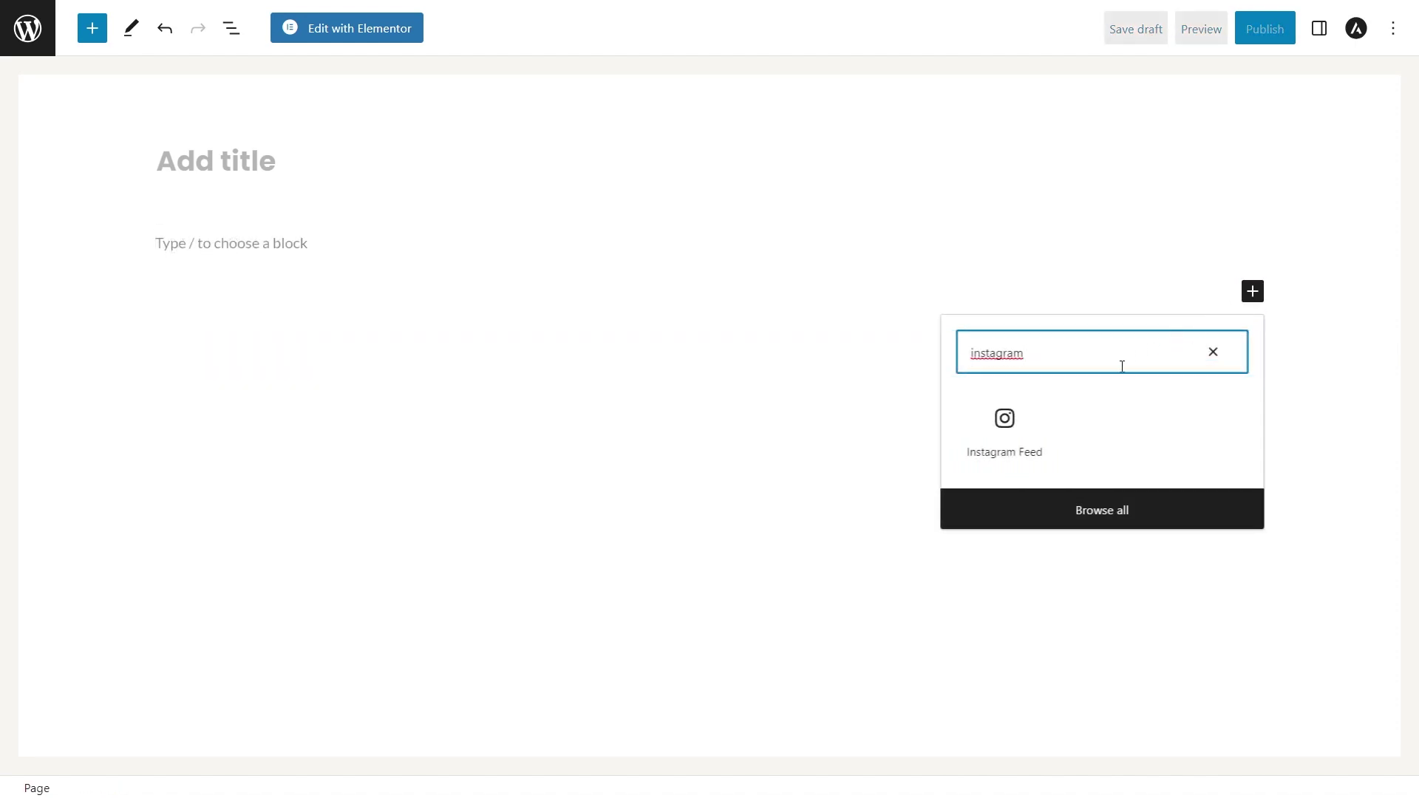
{"action": "left_click", "coordinate": [1011, 432]}
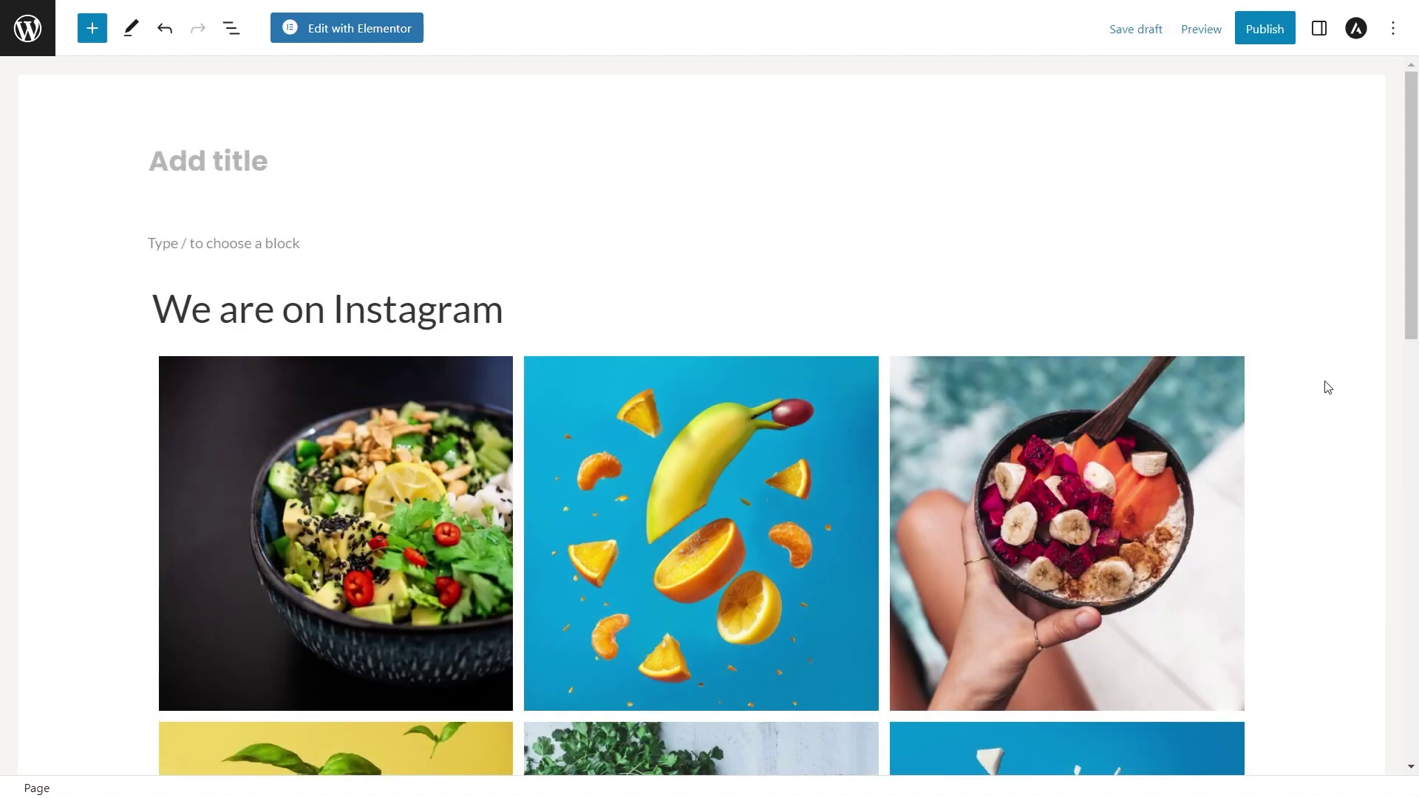
- Publish the page, confirming in the pre-publish panel
{"action": "scroll", "coordinate": [1328, 387], "scroll_direction": "down", "scroll_amount": 4}
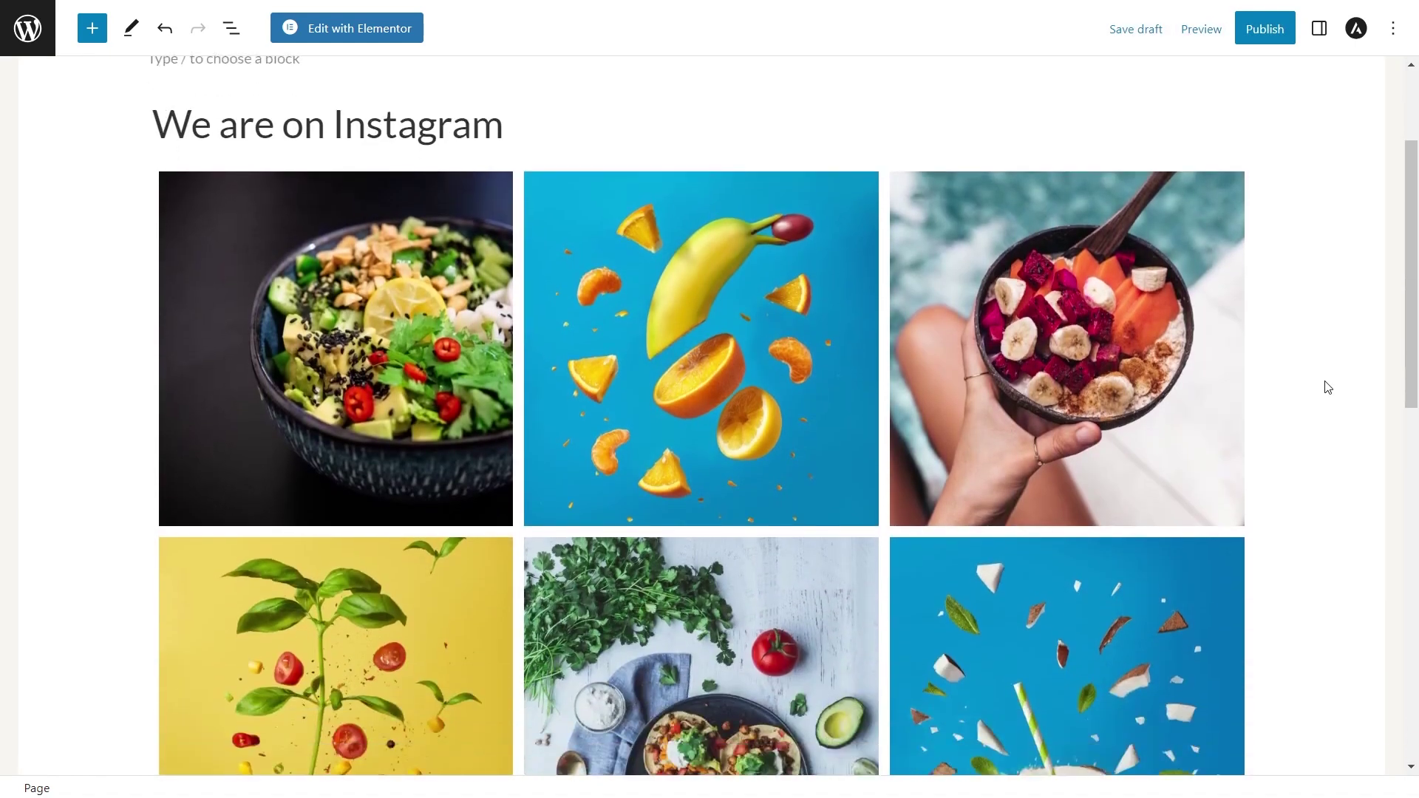
{"action": "scroll", "coordinate": [1324, 395], "scroll_direction": "down", "scroll_amount": 3}
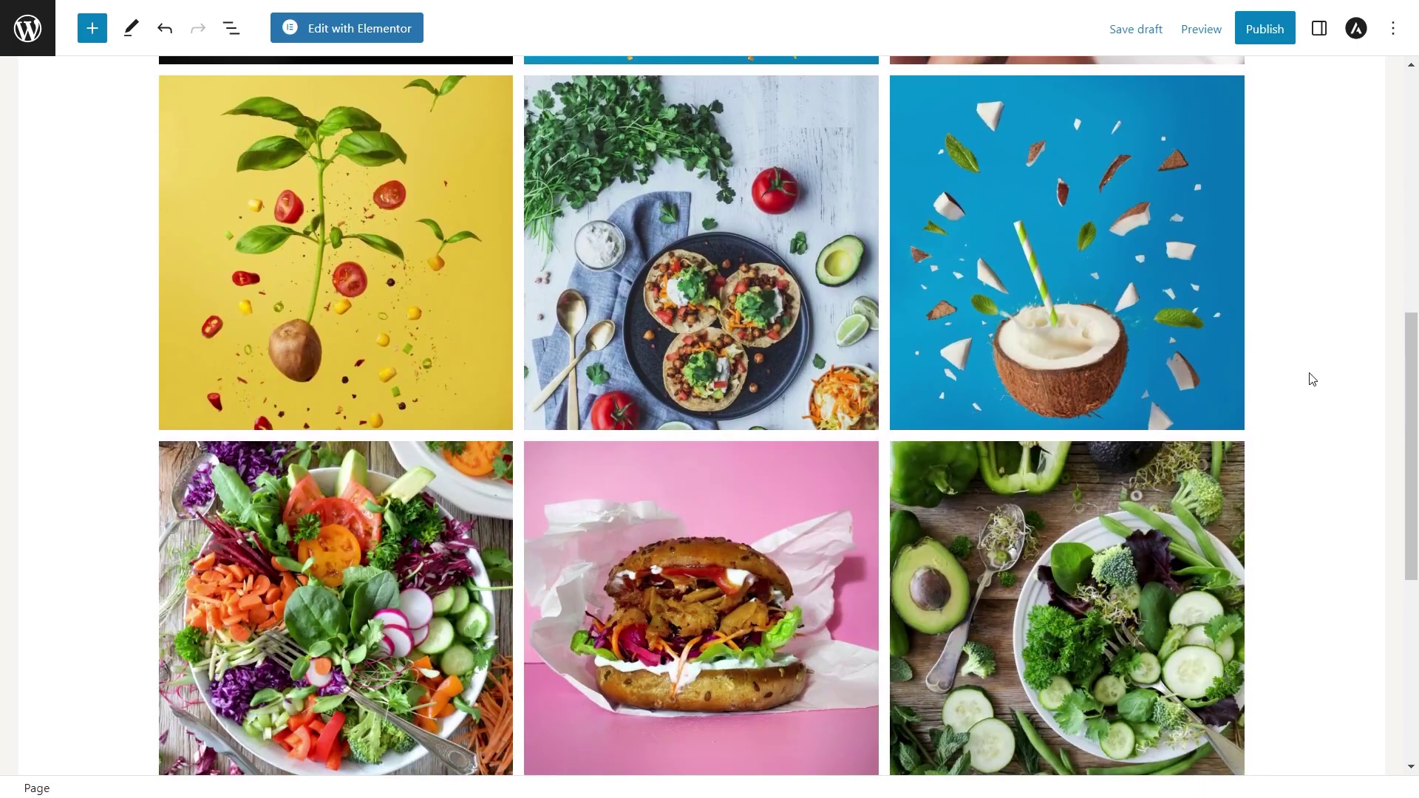
{"action": "left_click", "coordinate": [1265, 34]}
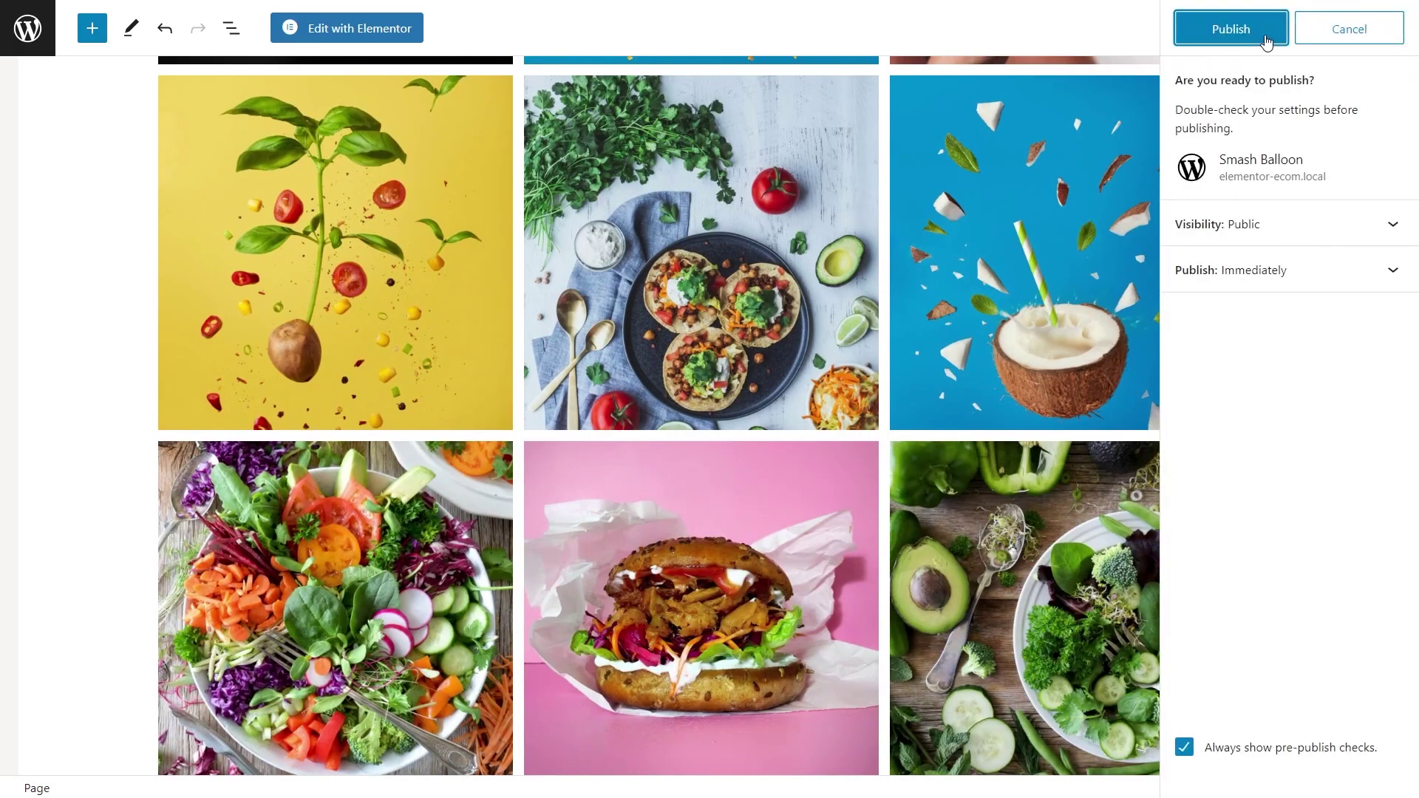
{"action": "left_click", "coordinate": [1266, 37]}
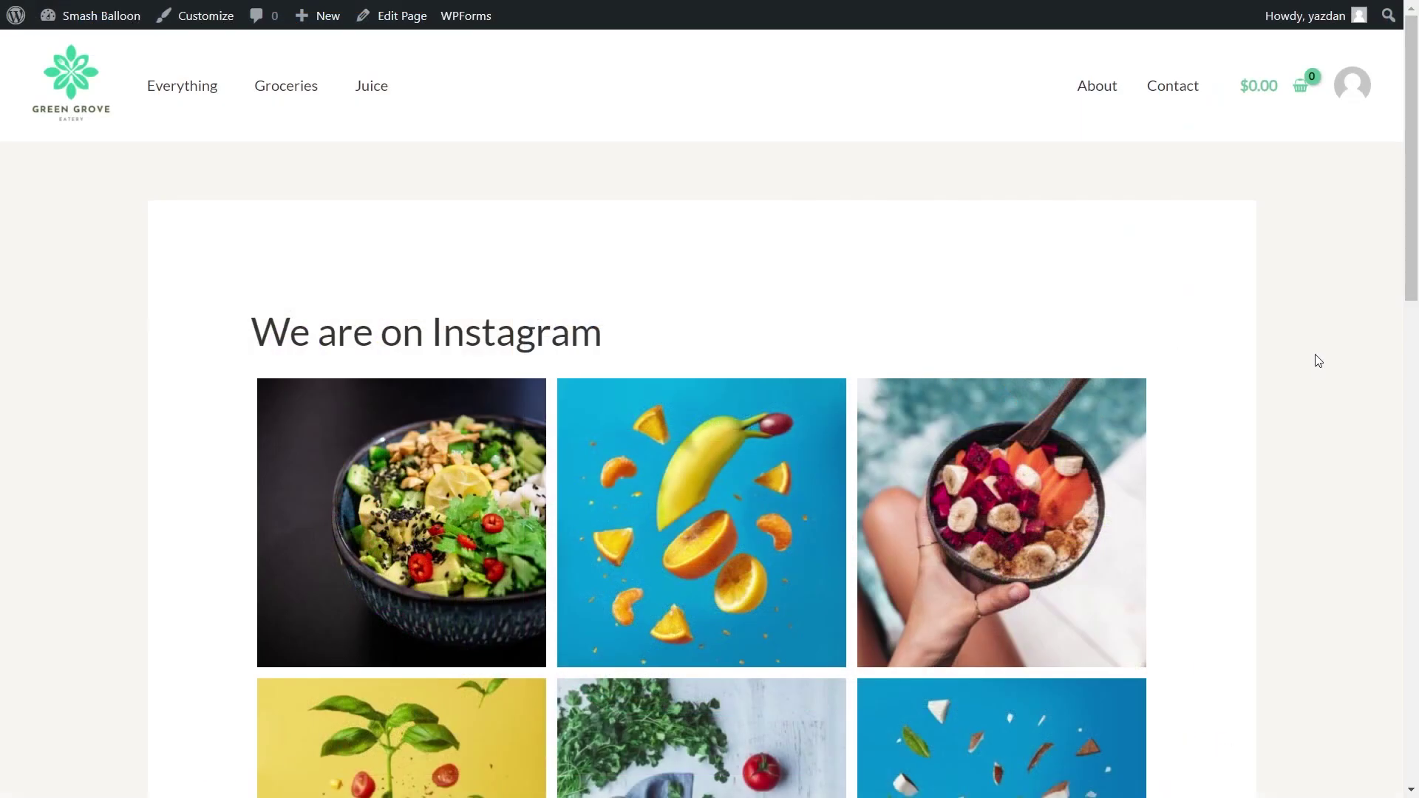
{"action": "scroll", "coordinate": [1286, 355], "scroll_direction": "down", "scroll_amount": 3}
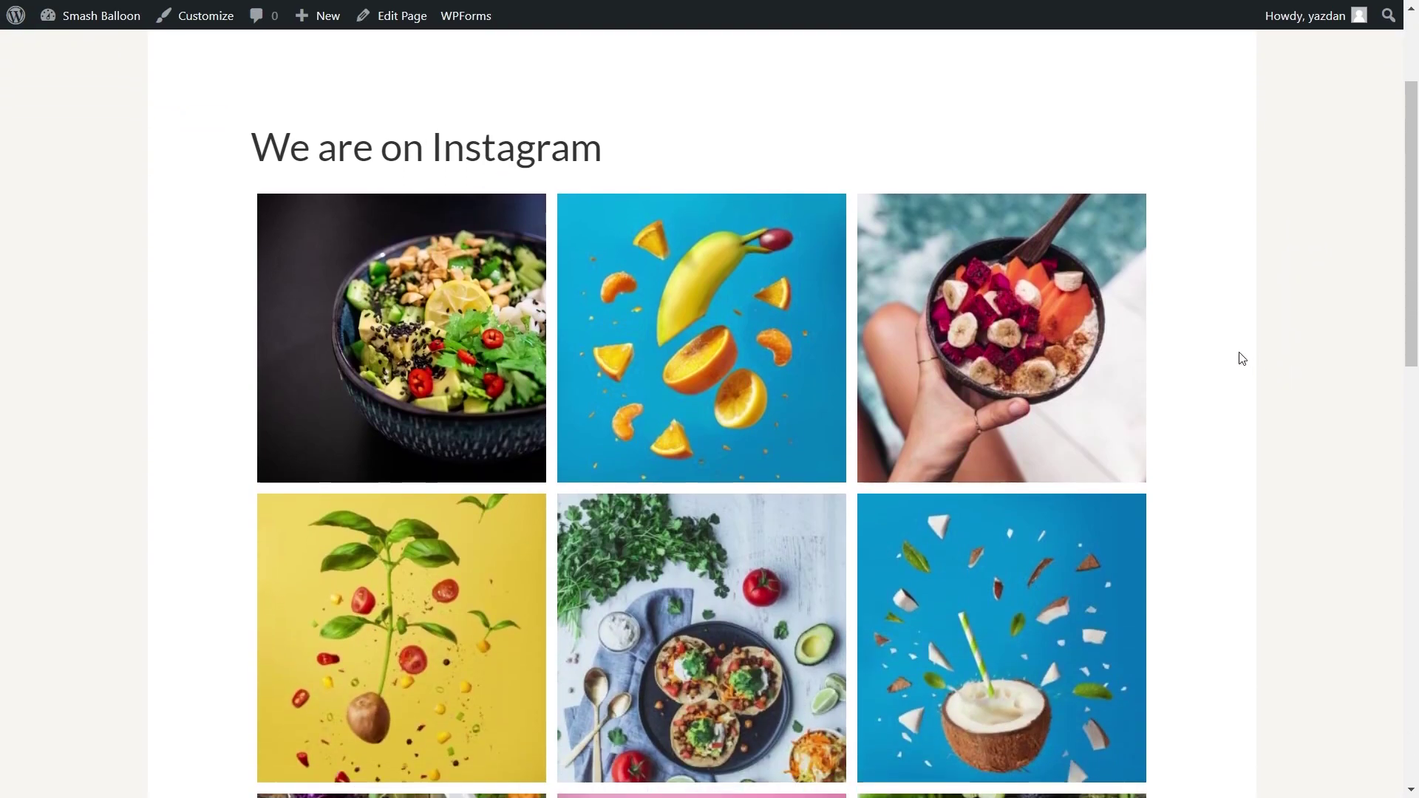
{"action": "scroll", "coordinate": [1254, 411], "scroll_direction": "down", "scroll_amount": 1}
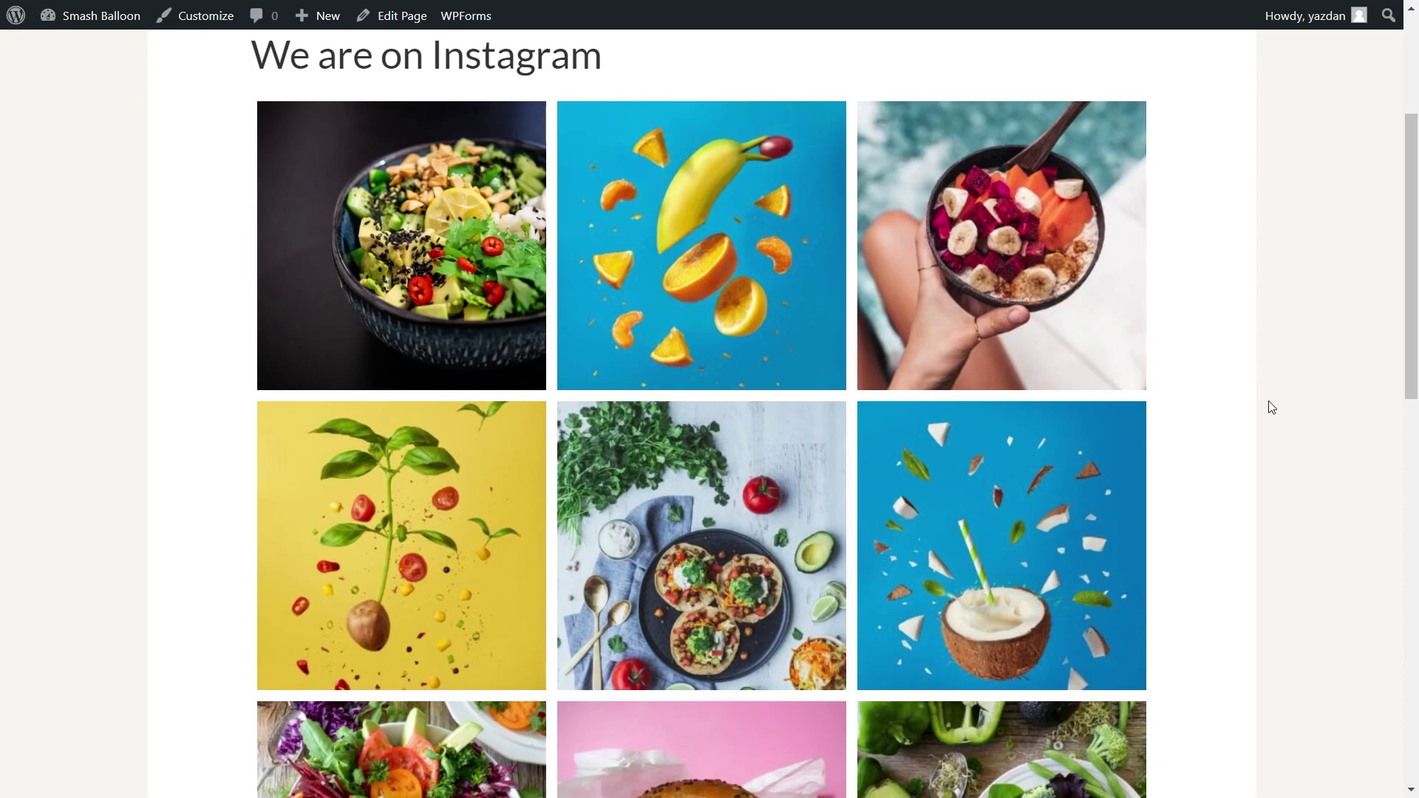
{"action": "scroll", "coordinate": [1242, 370], "scroll_direction": "down", "scroll_amount": 5}
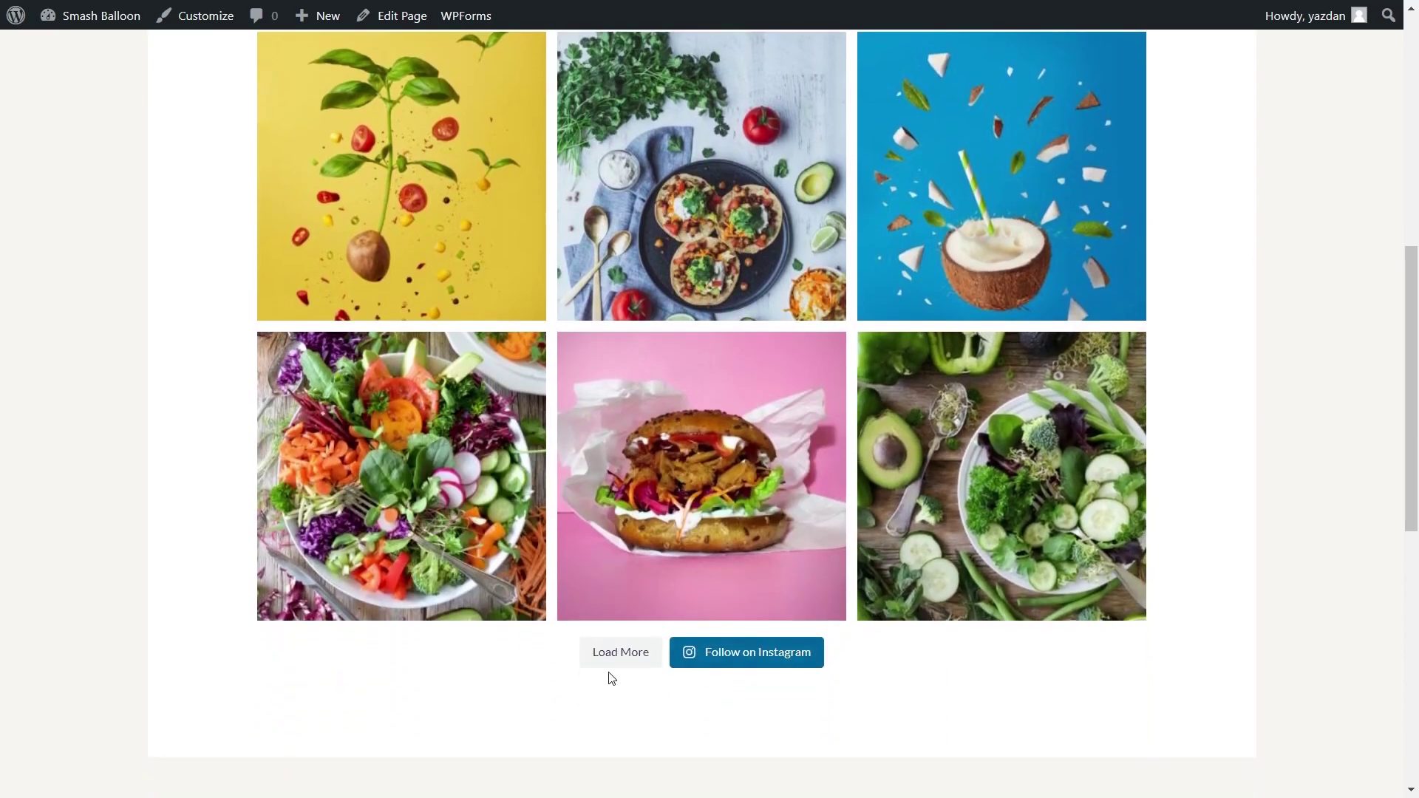
{"action": "left_click", "coordinate": [631, 659]}
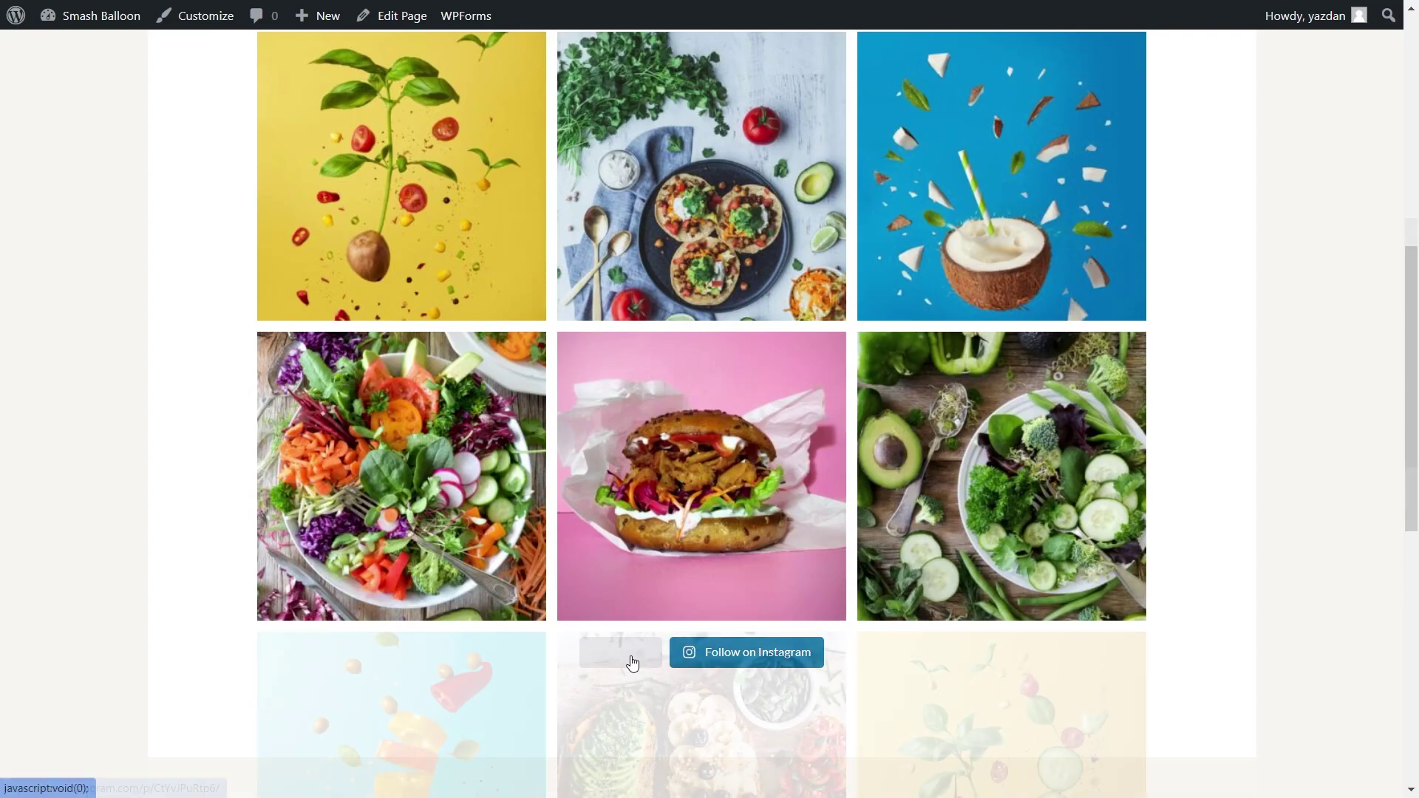
{"action": "scroll", "coordinate": [1186, 676], "scroll_direction": "down", "scroll_amount": 3}
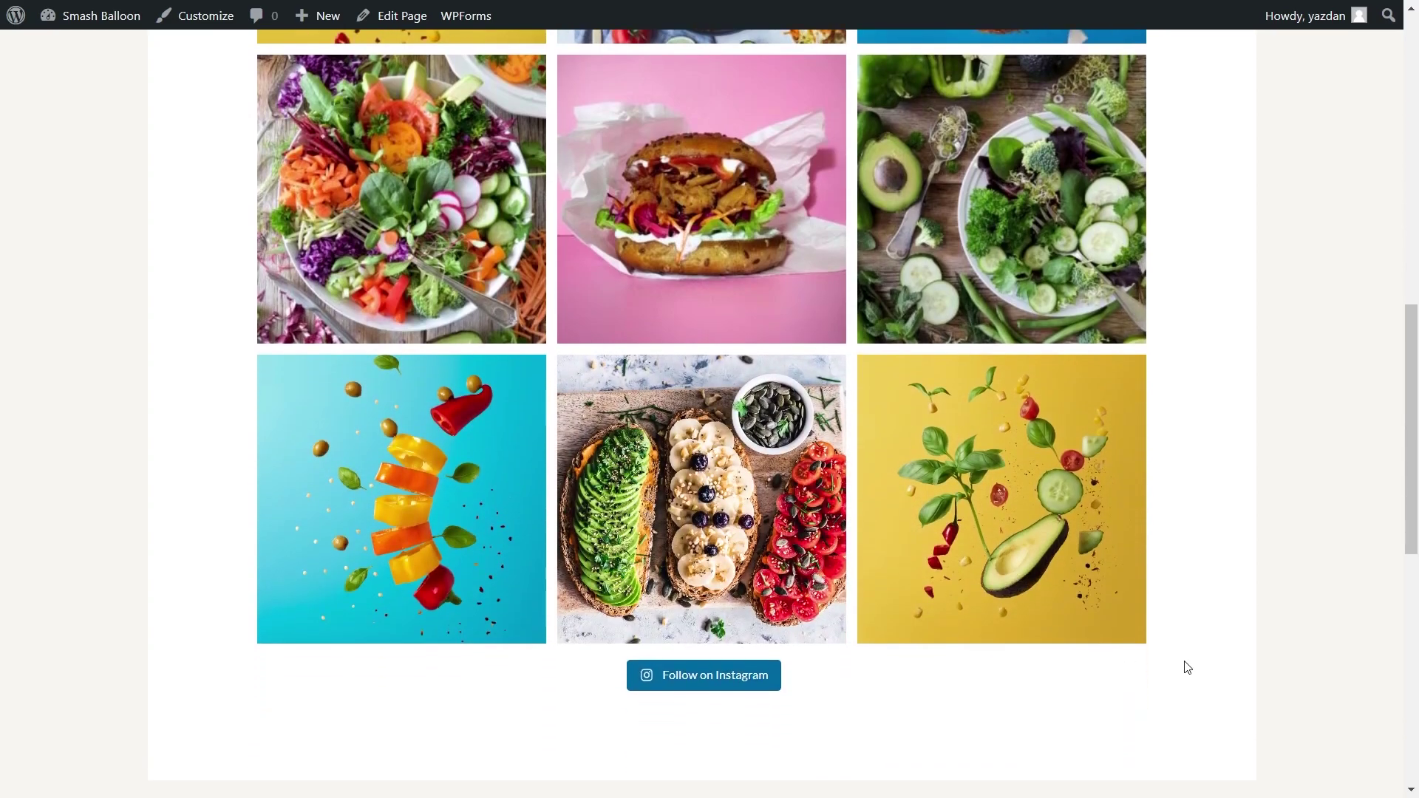
{"action": "scroll", "coordinate": [1227, 407], "scroll_direction": "up", "scroll_amount": 8}
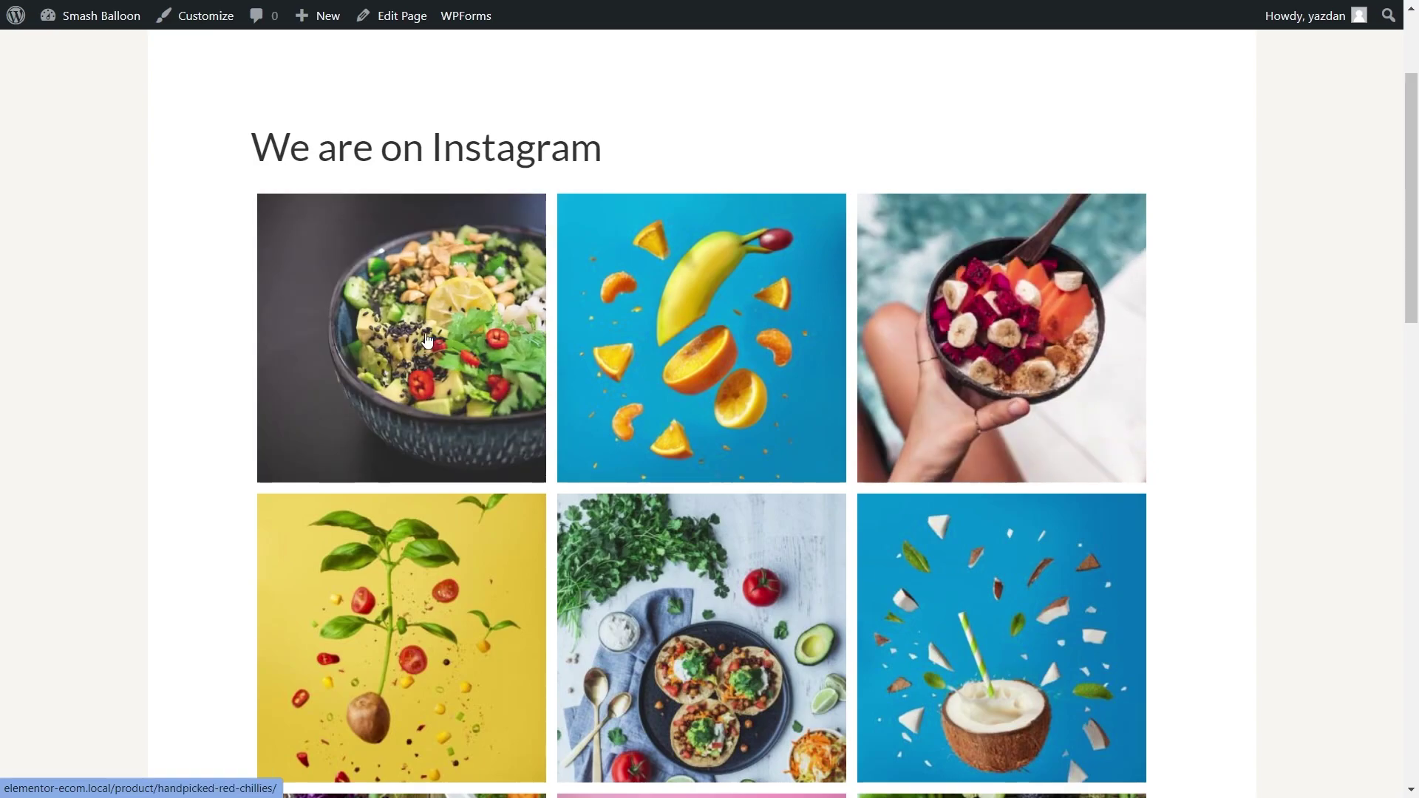
{"action": "left_click", "coordinate": [428, 340]}
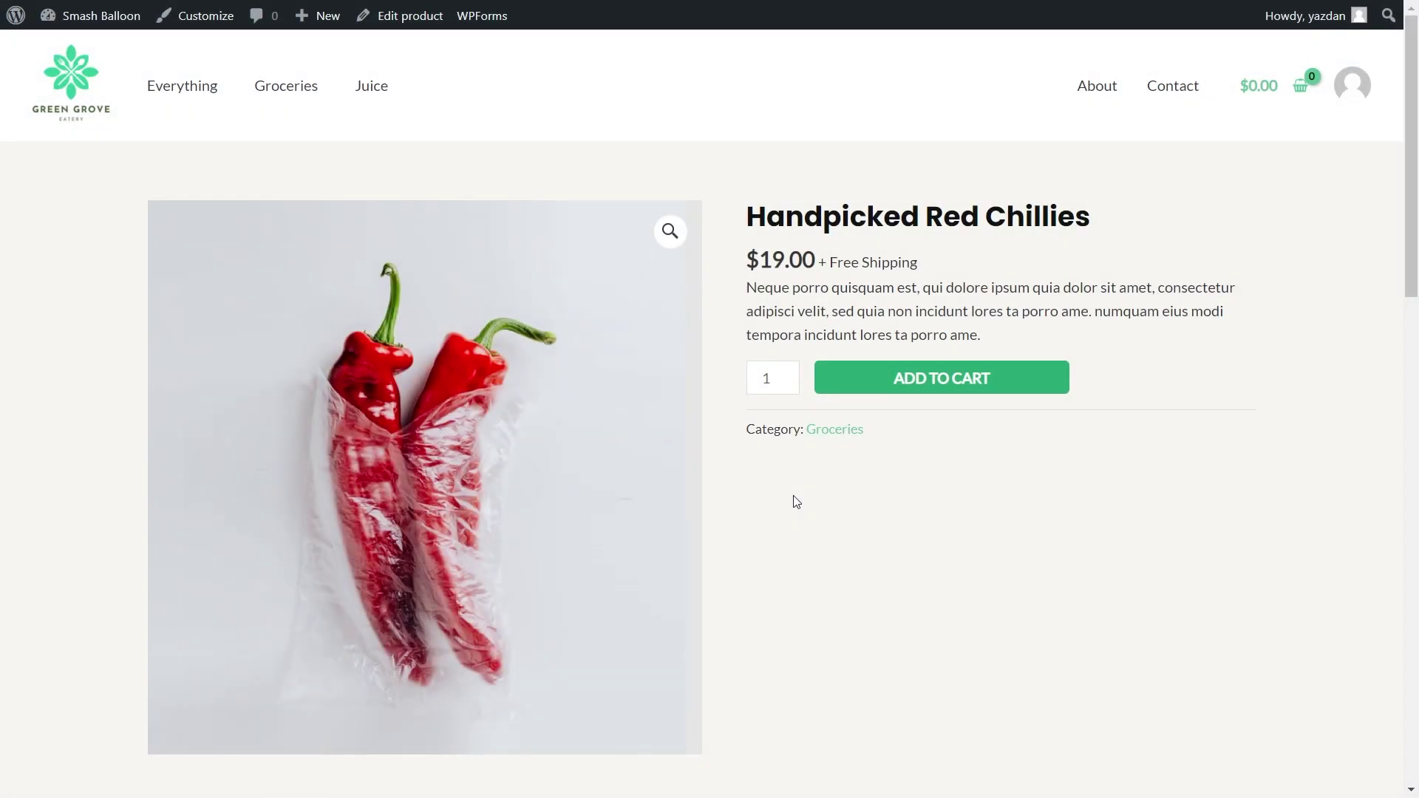
{"action": "key", "text": "alt+Left"}
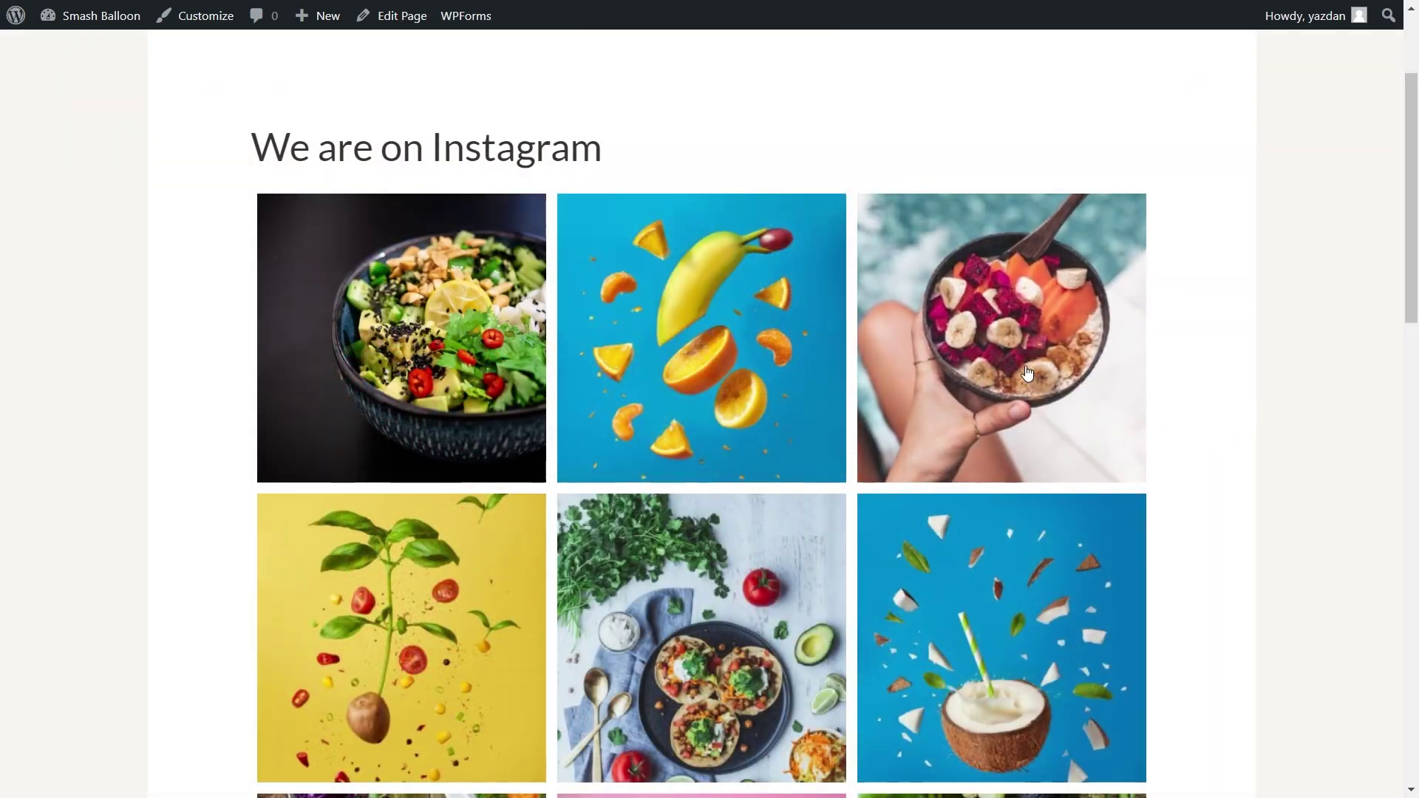
{"action": "left_click", "coordinate": [997, 357]}
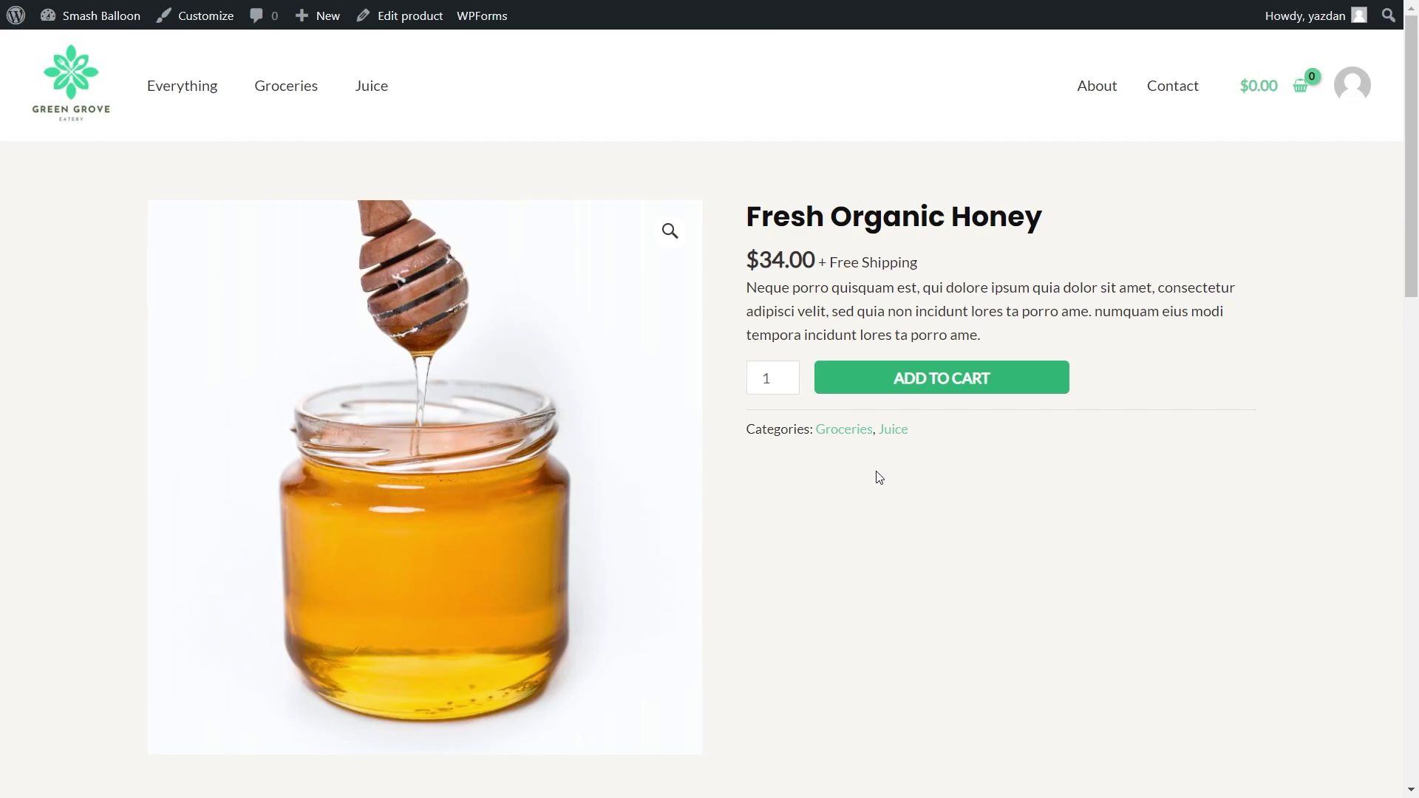
{"action": "key", "text": "alt+Left"}
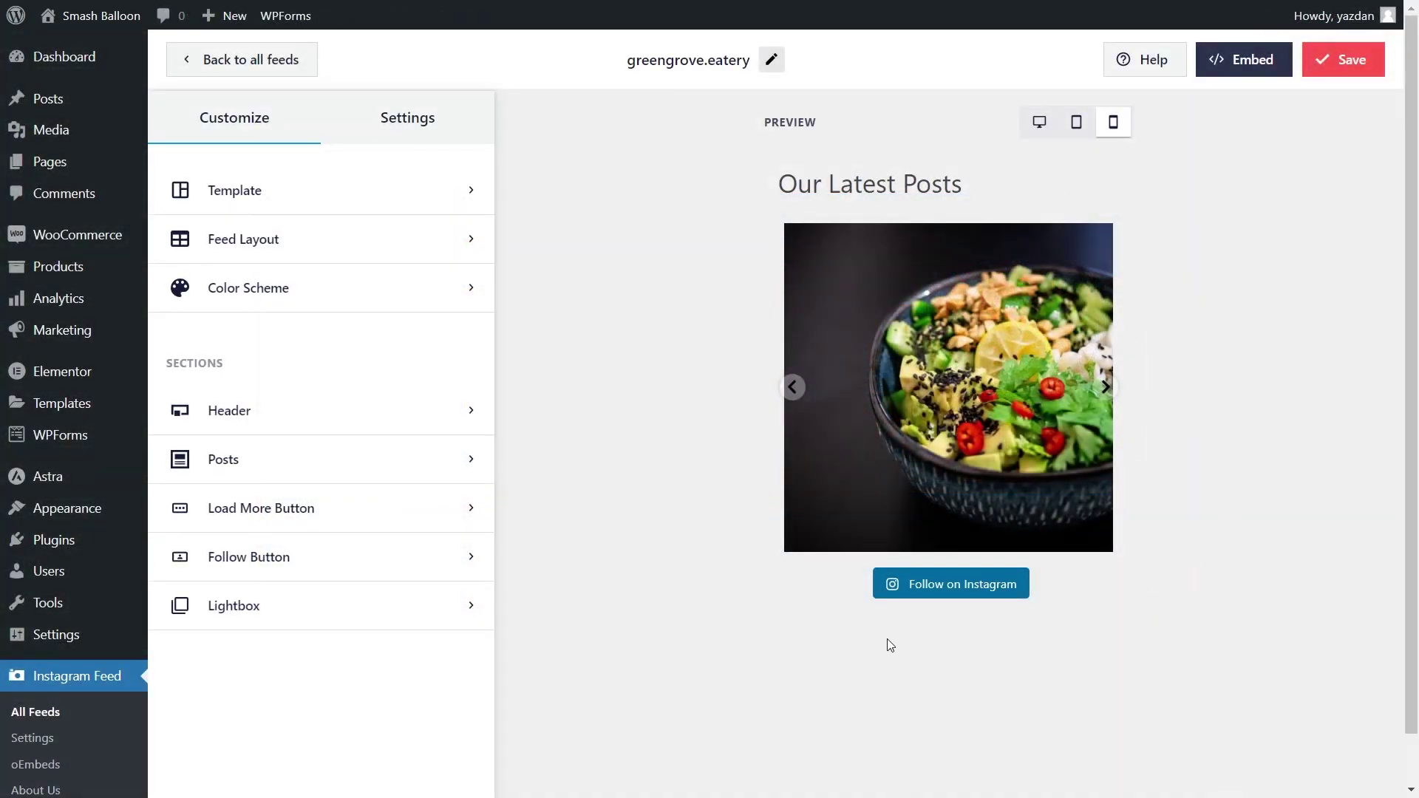
- Save the Our Latest Posts feed from Embed and choose Add to a Widget
{"action": "left_click", "coordinate": [1250, 68]}
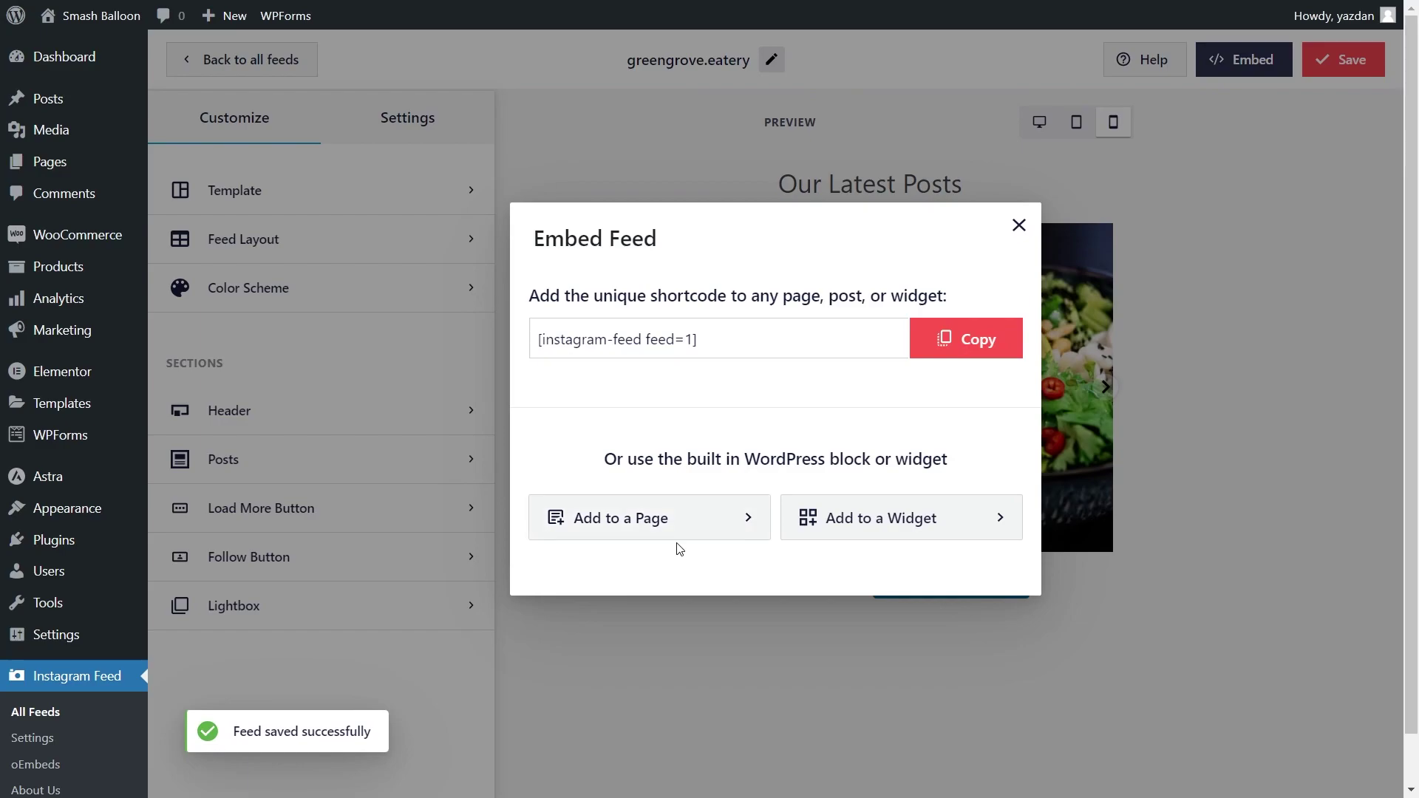
{"action": "left_click", "coordinate": [863, 537]}
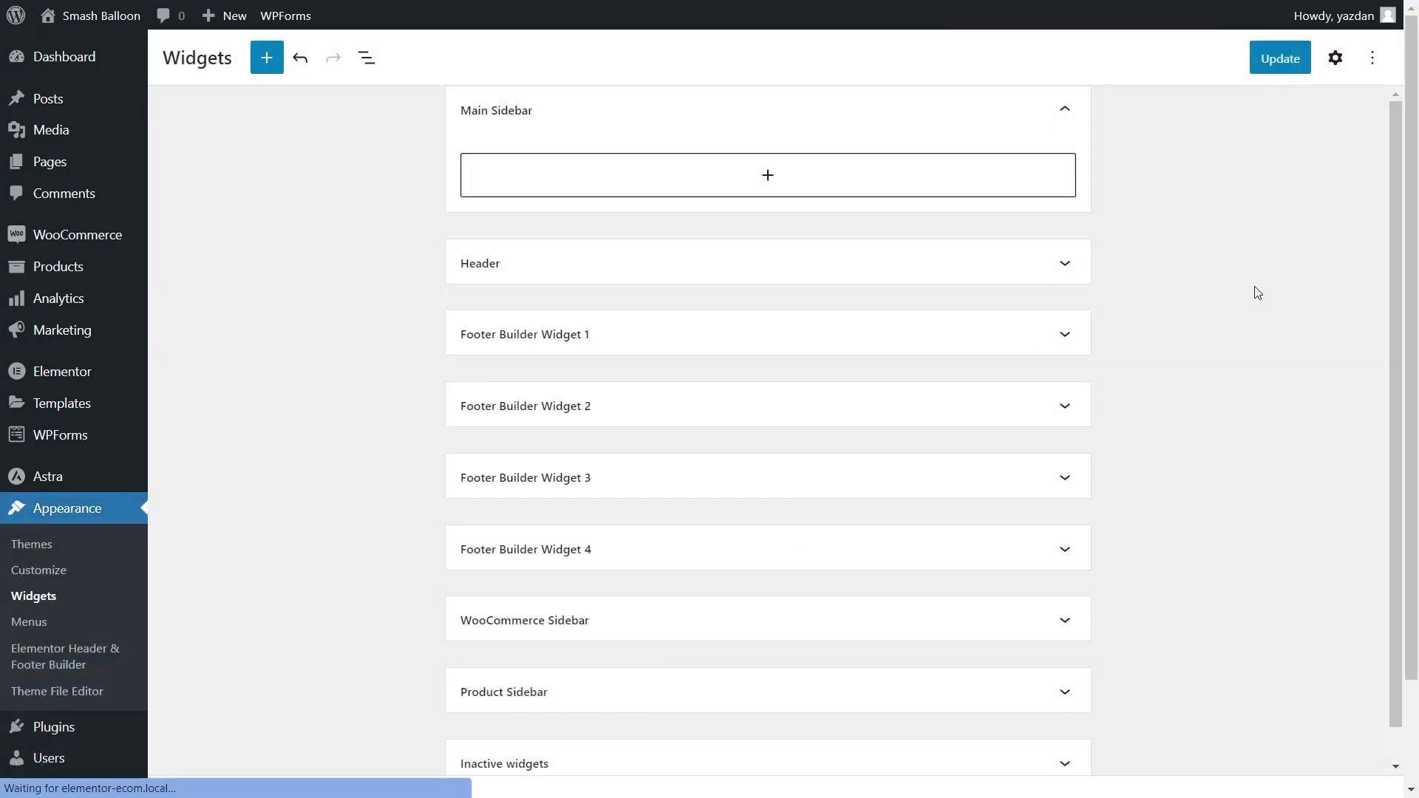
- Place an Instagram Feed block in the Main Sidebar and update the widgets
{"action": "left_click", "coordinate": [544, 145]}
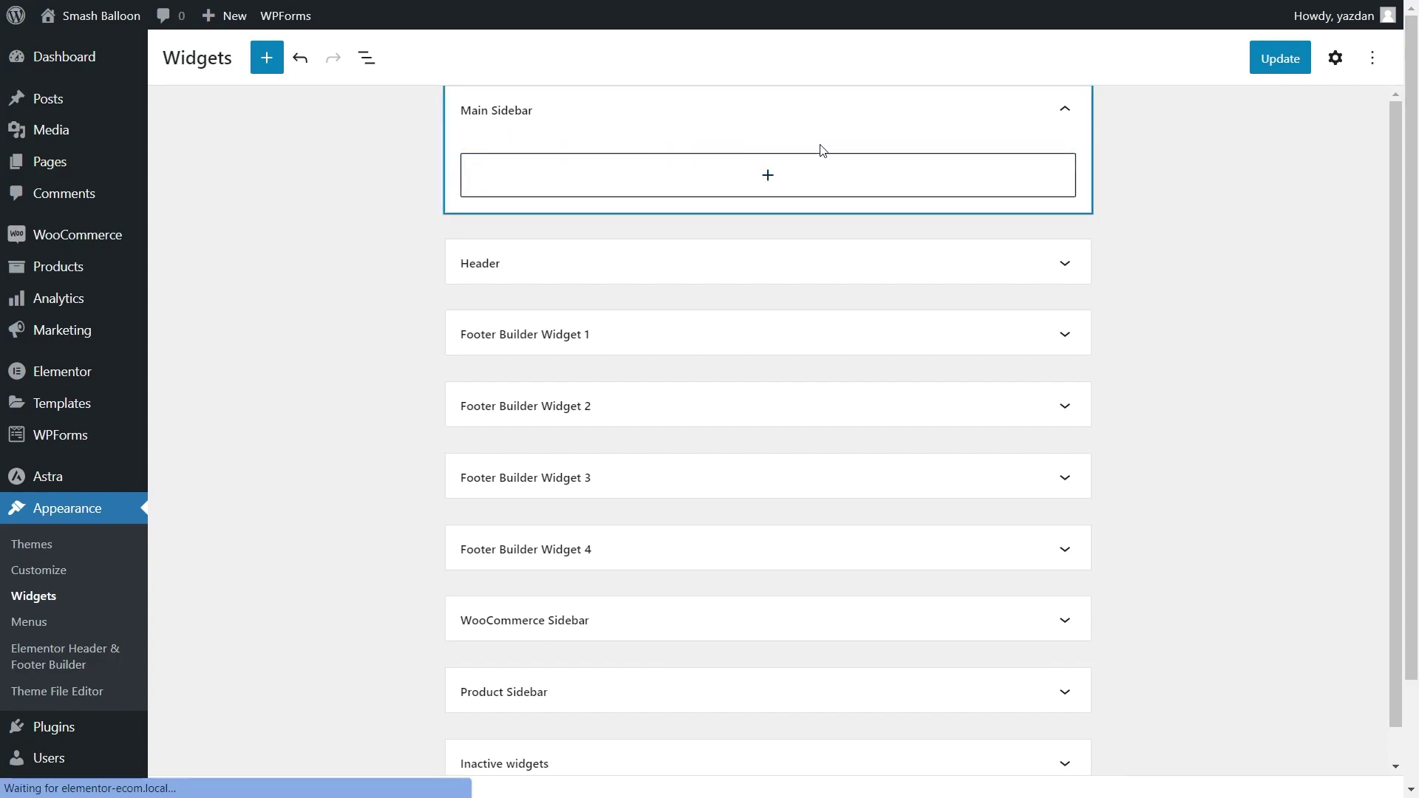
{"action": "left_click", "coordinate": [775, 175]}
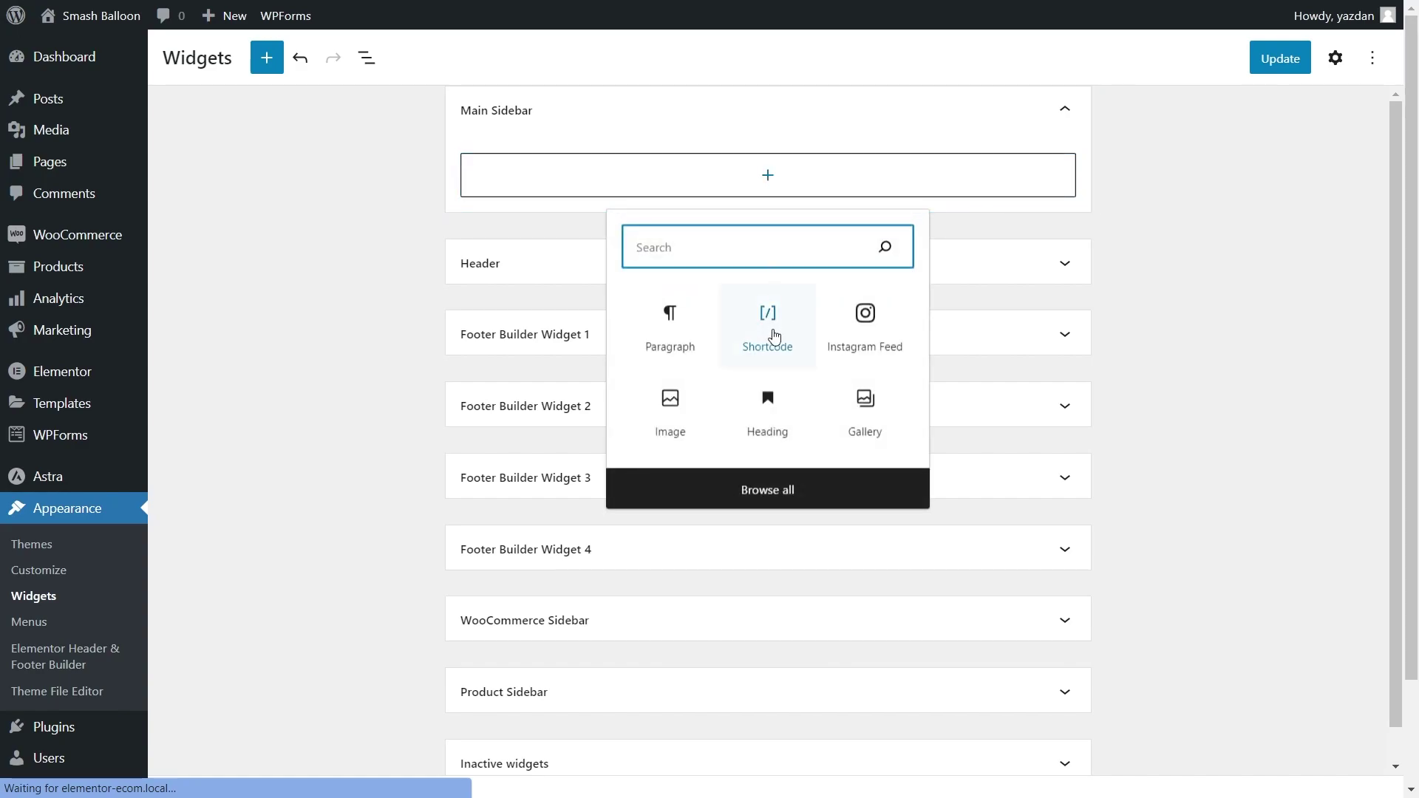
{"action": "left_click", "coordinate": [869, 345]}
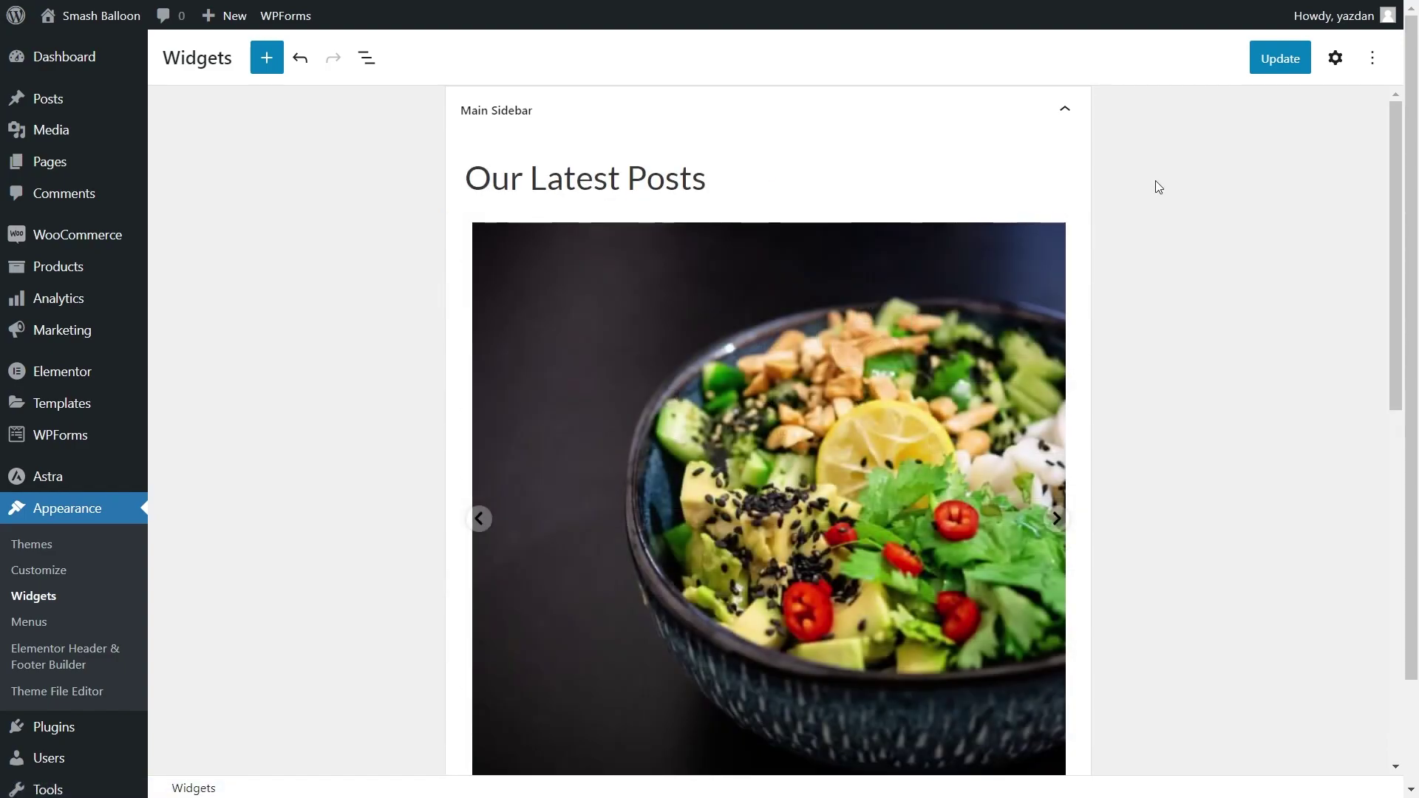
{"action": "scroll", "coordinate": [1152, 229], "scroll_direction": "down", "scroll_amount": 1}
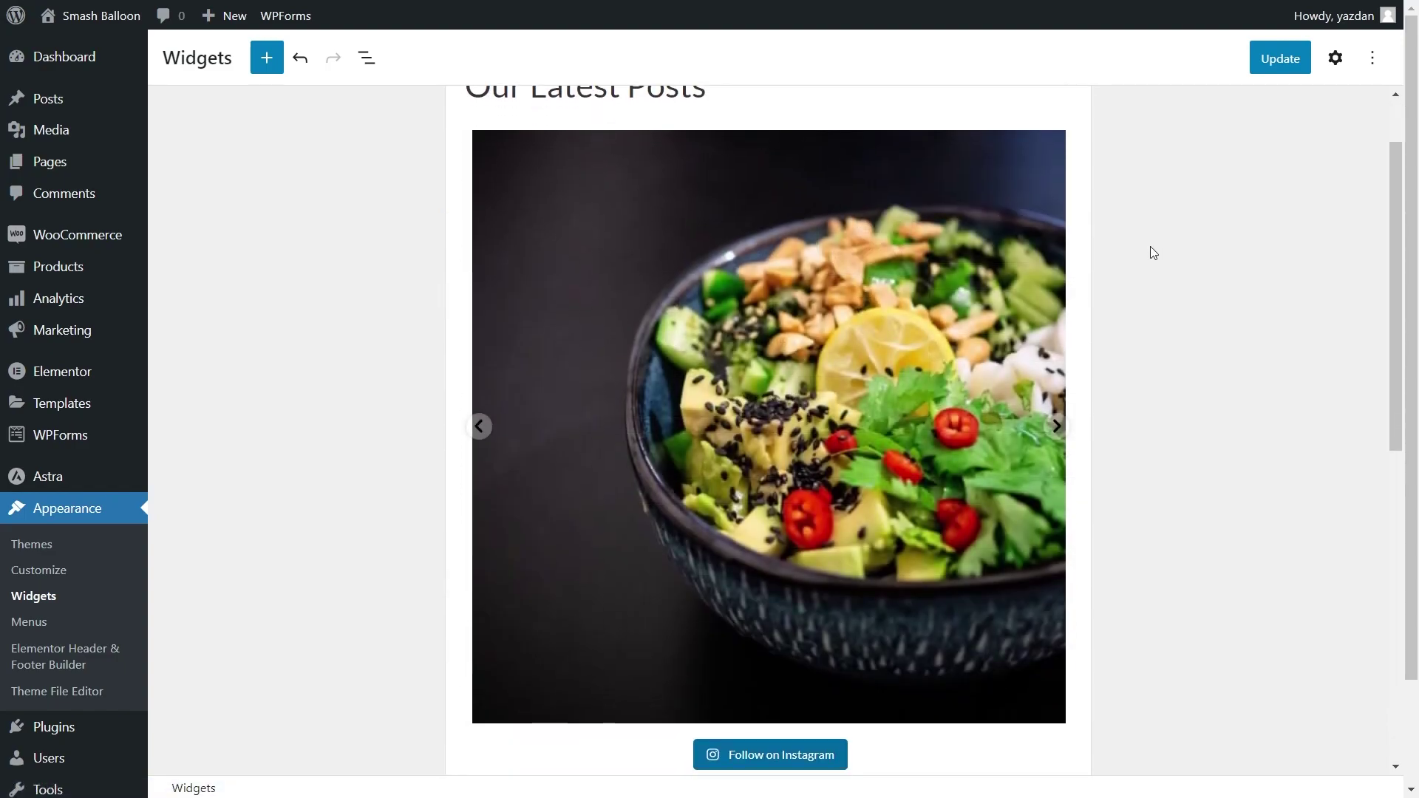
{"action": "left_click", "coordinate": [1266, 61]}
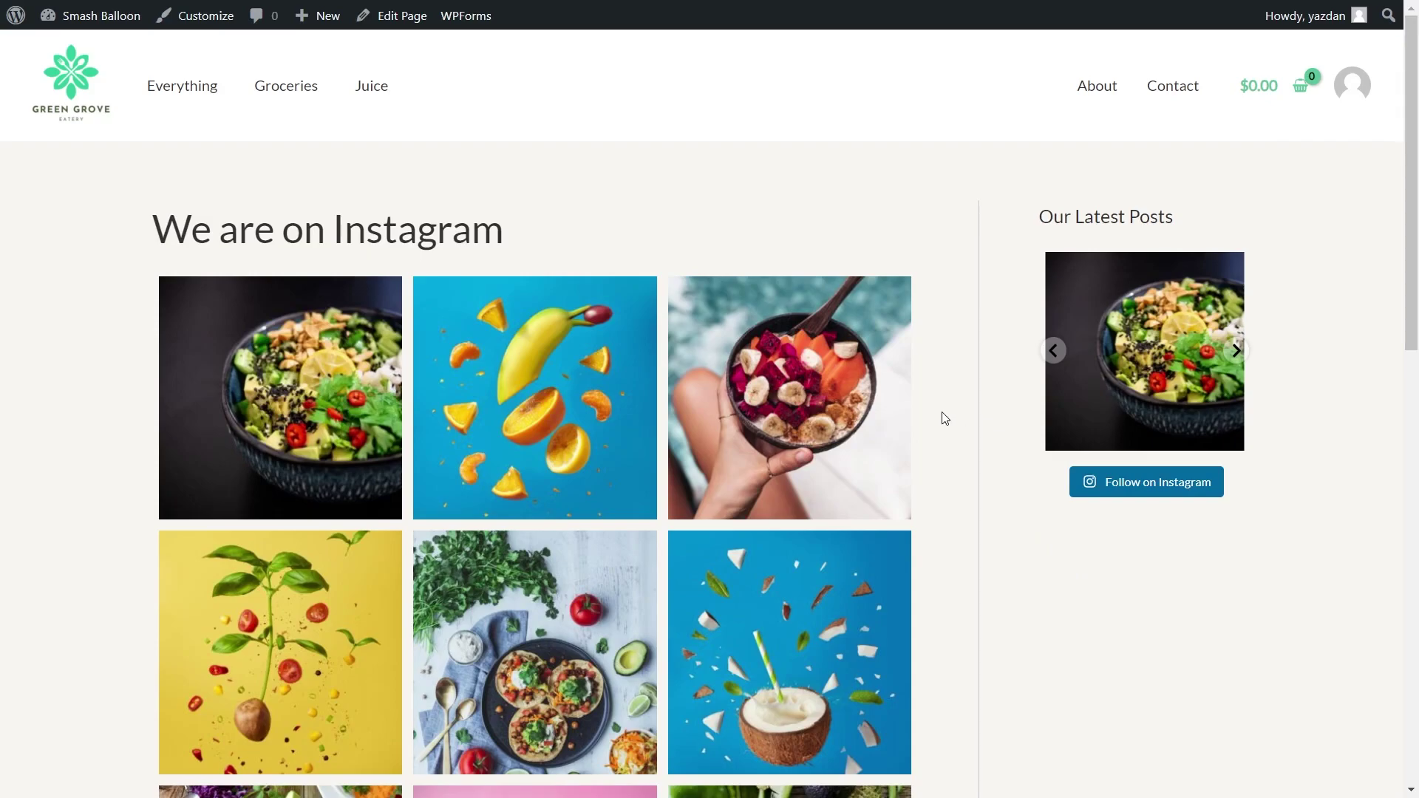
- Page the sidebar carousel to the acai bowl and back, then open the salad bowl's product
{"action": "scroll", "coordinate": [943, 429], "scroll_direction": "down", "scroll_amount": 1}
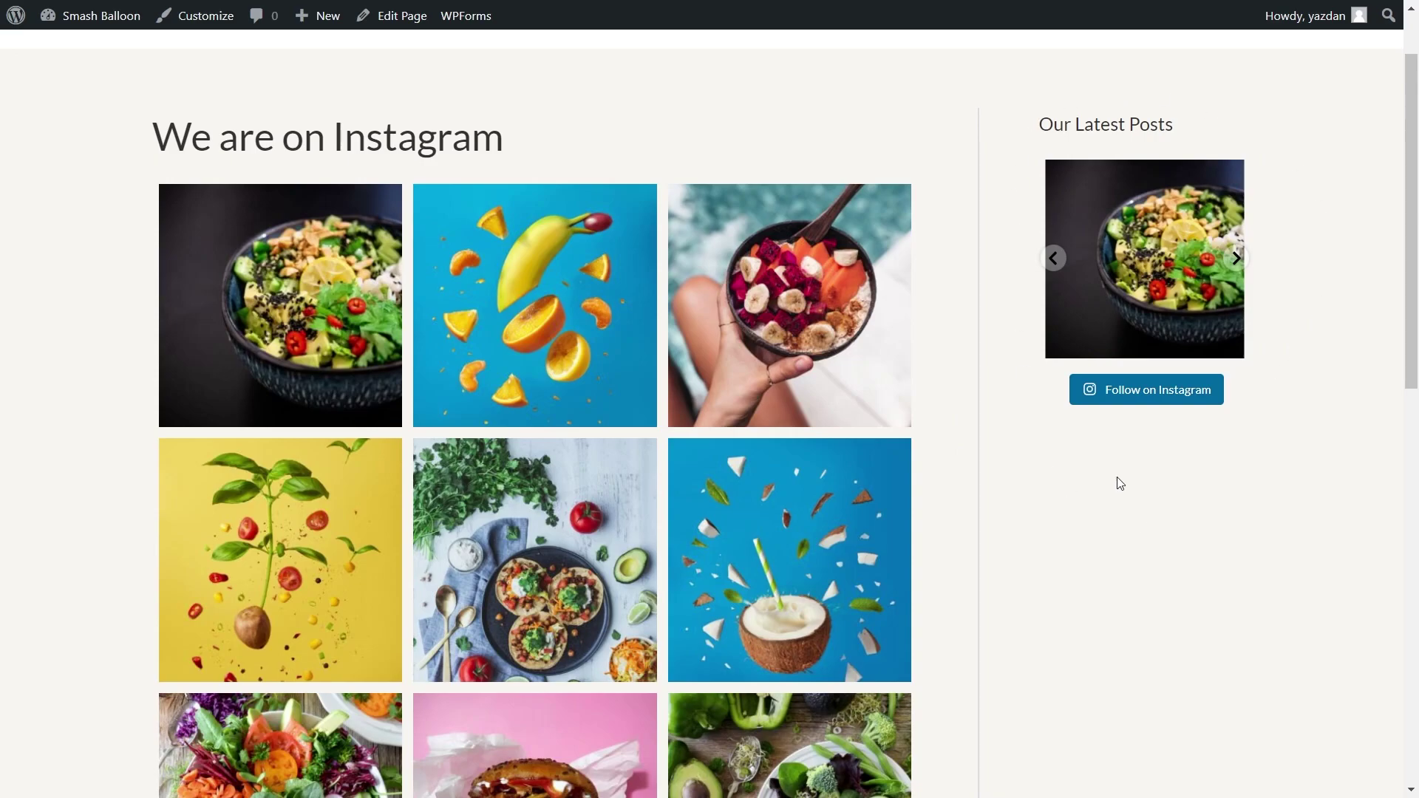
{"action": "left_click", "coordinate": [1238, 260]}
{"action": "left_click", "coordinate": [1238, 260]}
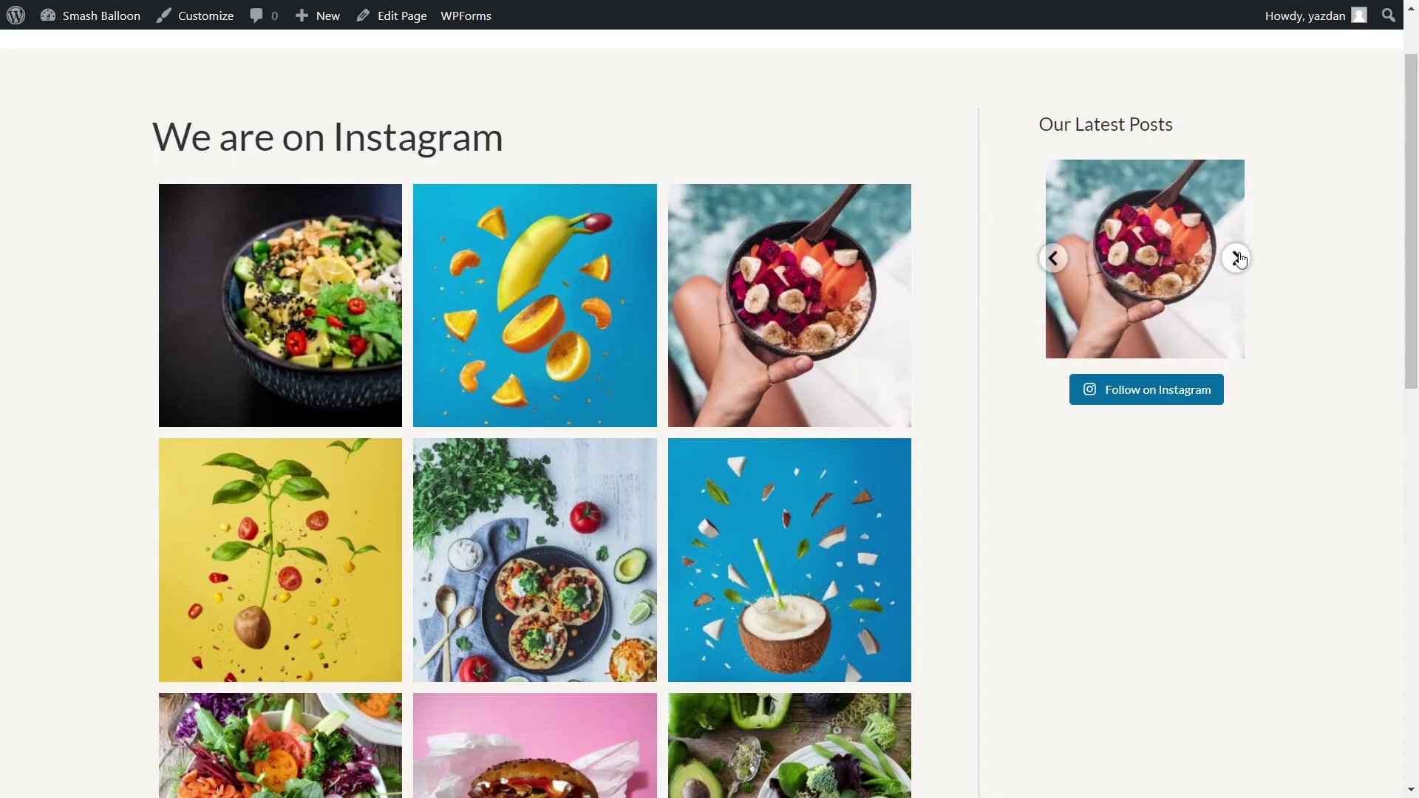
{"action": "left_click", "coordinate": [1056, 259]}
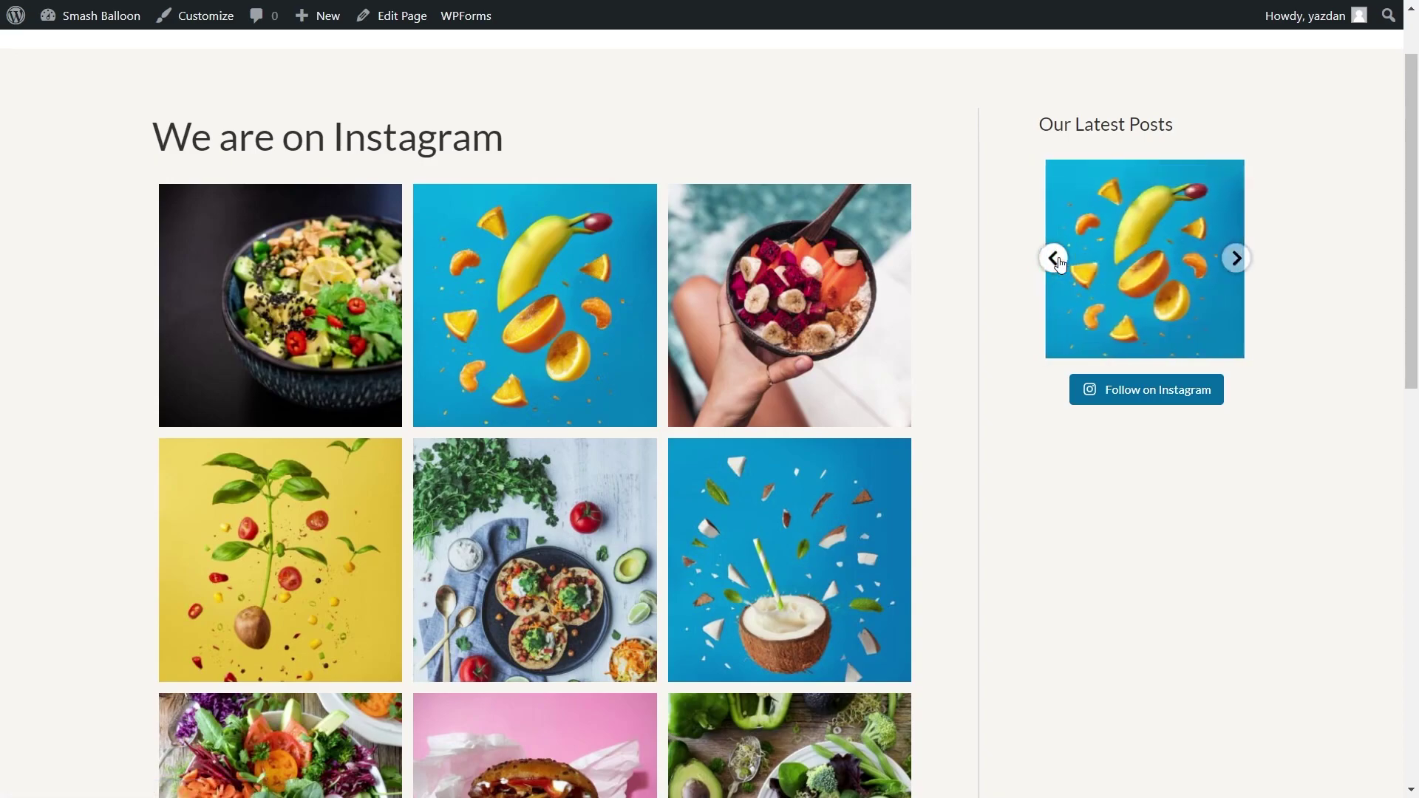
{"action": "left_click", "coordinate": [1057, 258]}
{"action": "left_click", "coordinate": [1131, 265]}
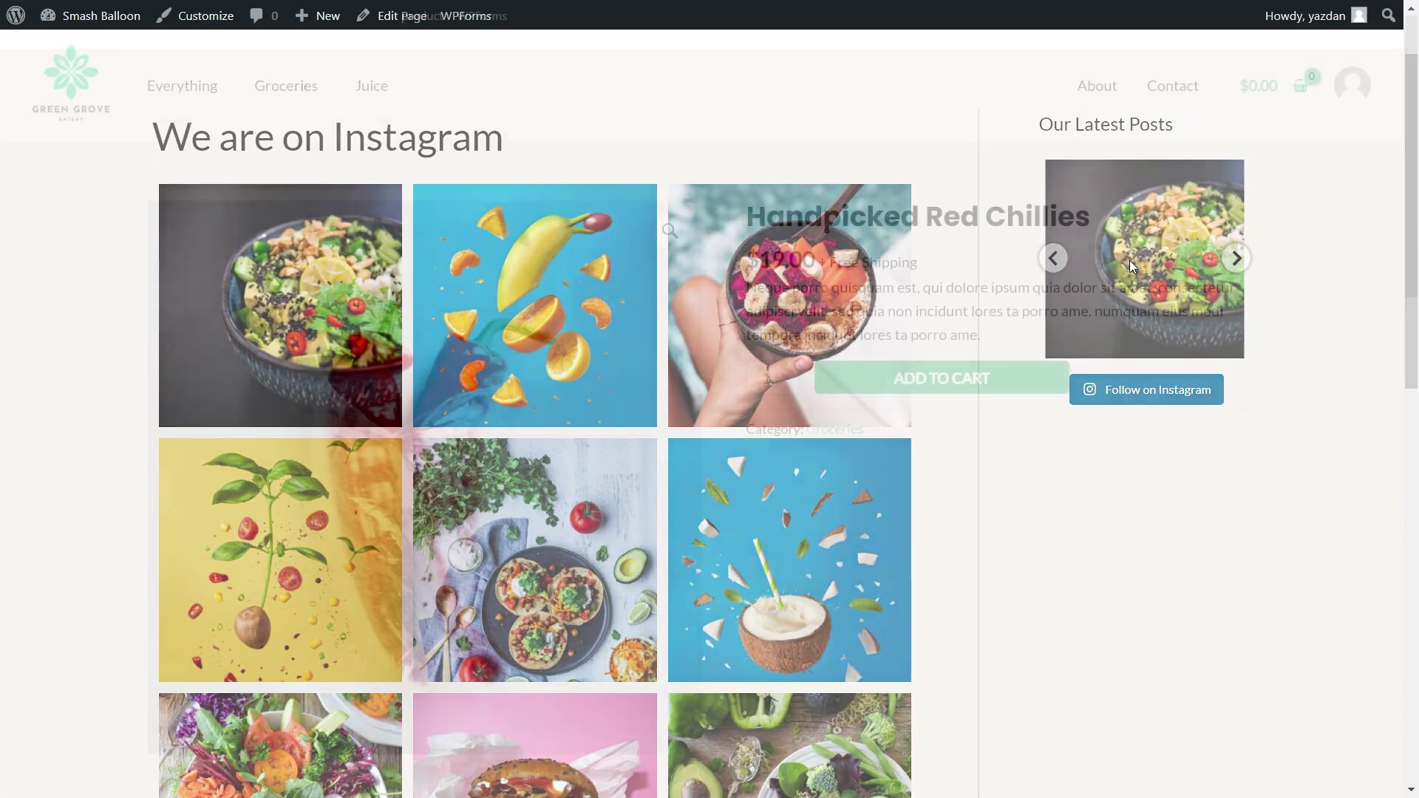